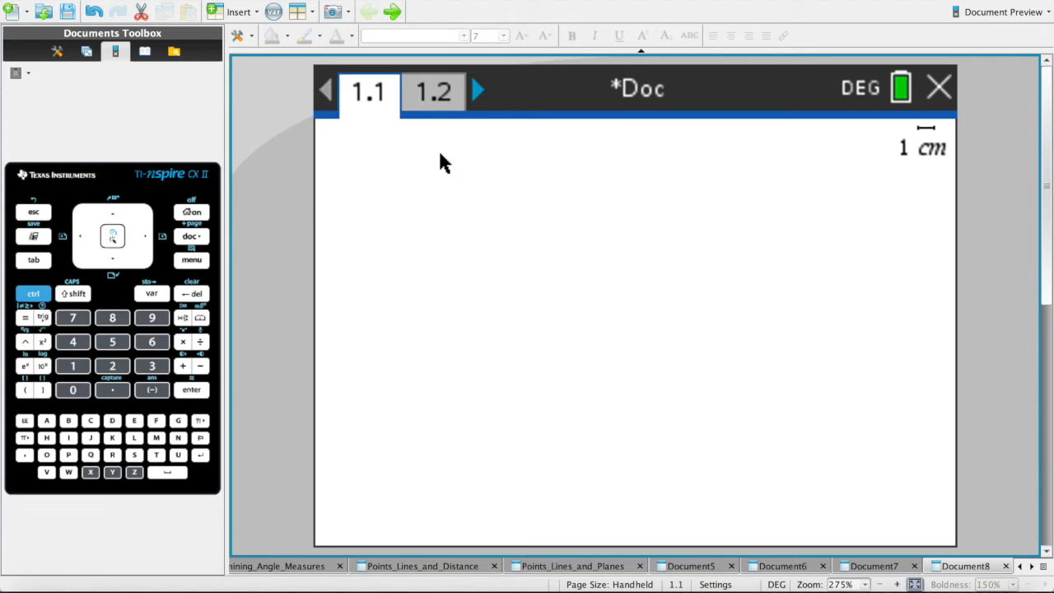
pyautogui.click(192, 261)
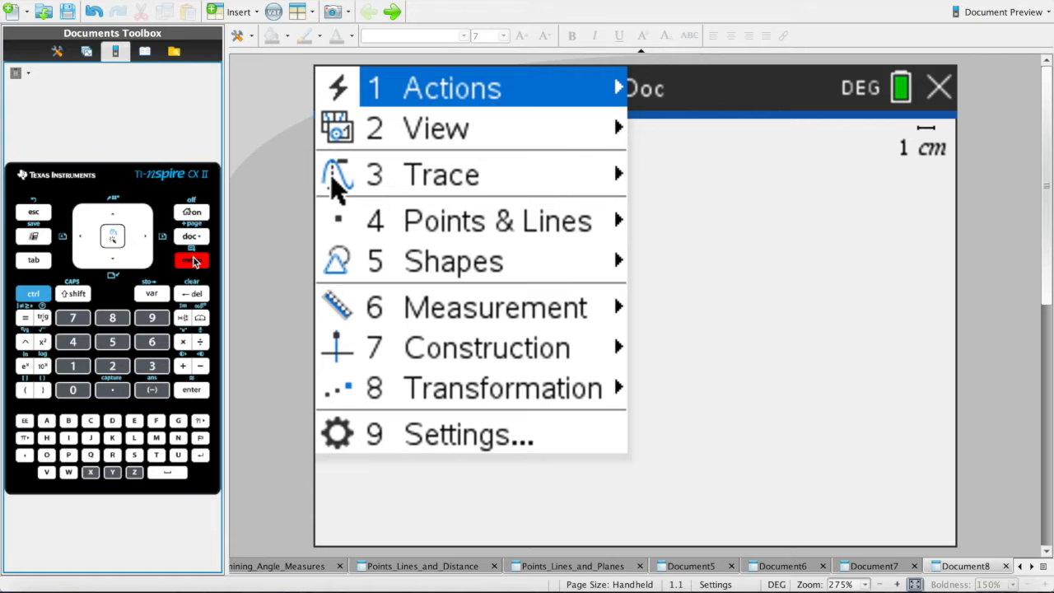
pyautogui.press('4')
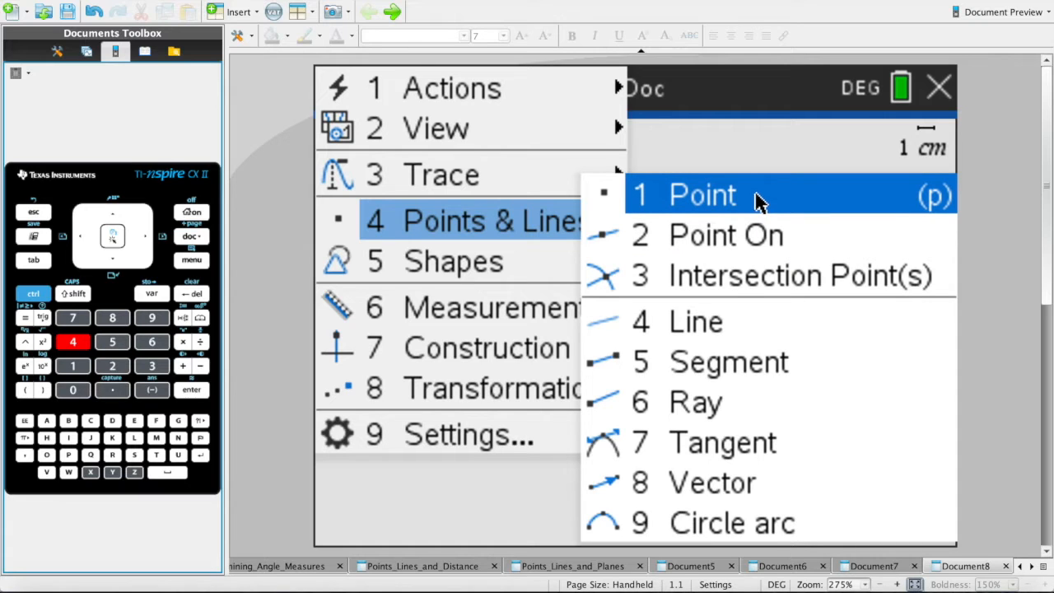
pyautogui.press('Escape')
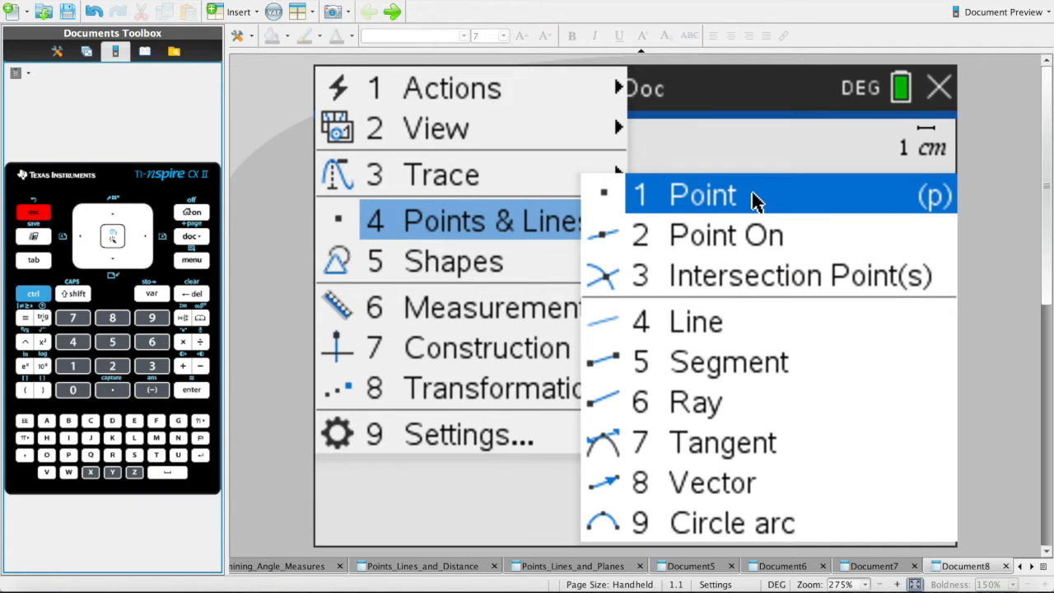
pyautogui.press('Escape')
pyautogui.press('Escape')
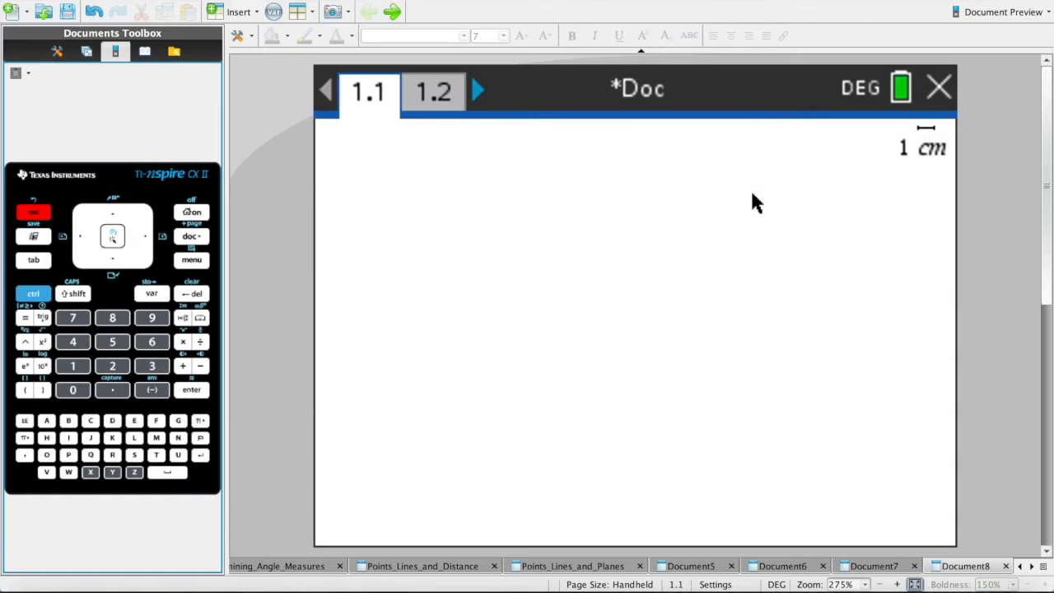
# Place a free point in the lower-left part of the blank geometry page.
pyautogui.press('p')
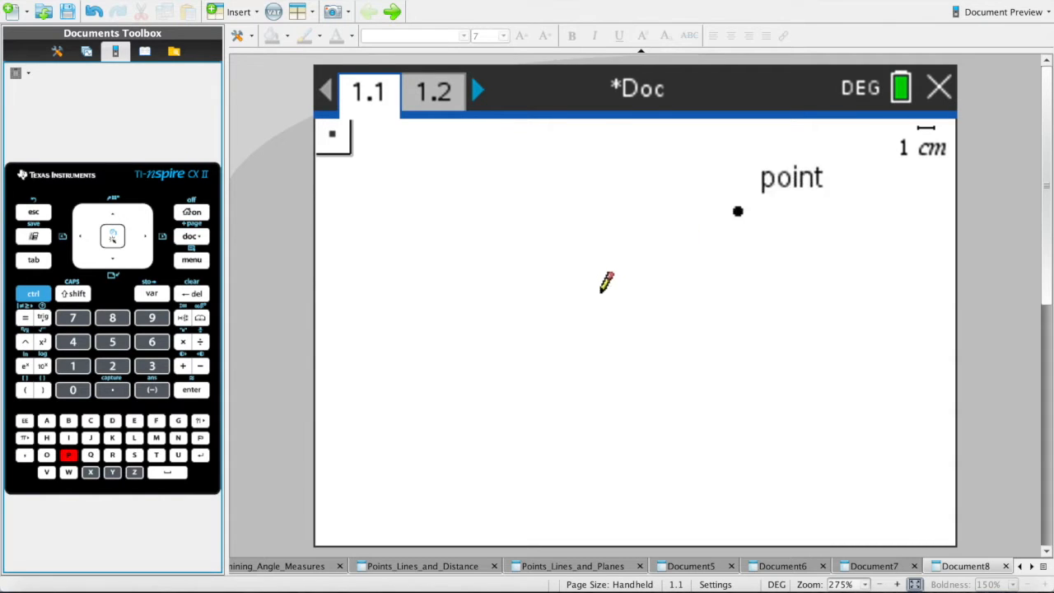
pyautogui.click(532, 326)
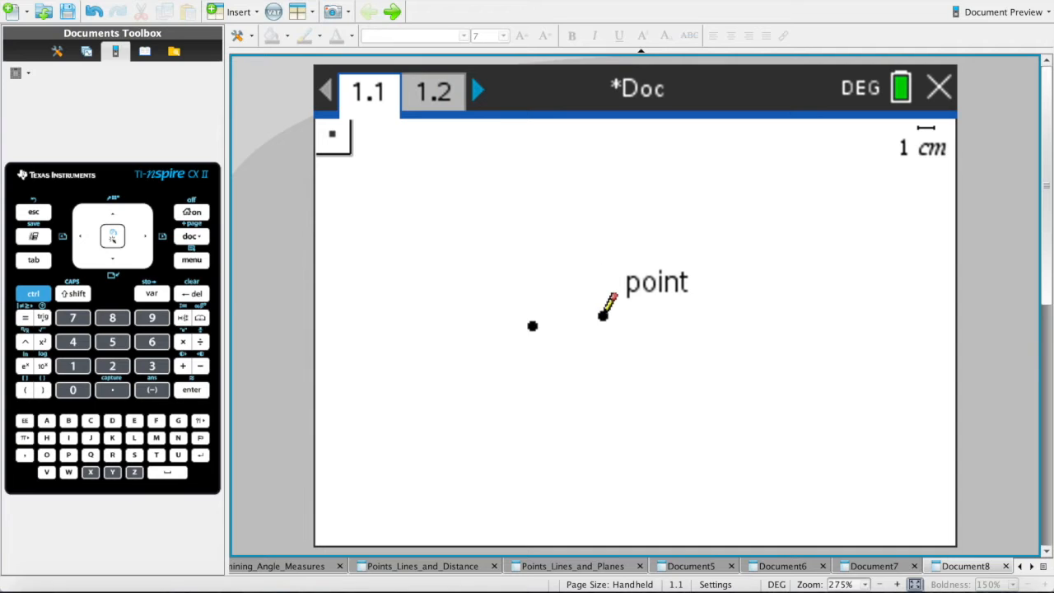
pyautogui.hotkey('ctrl', 'z')
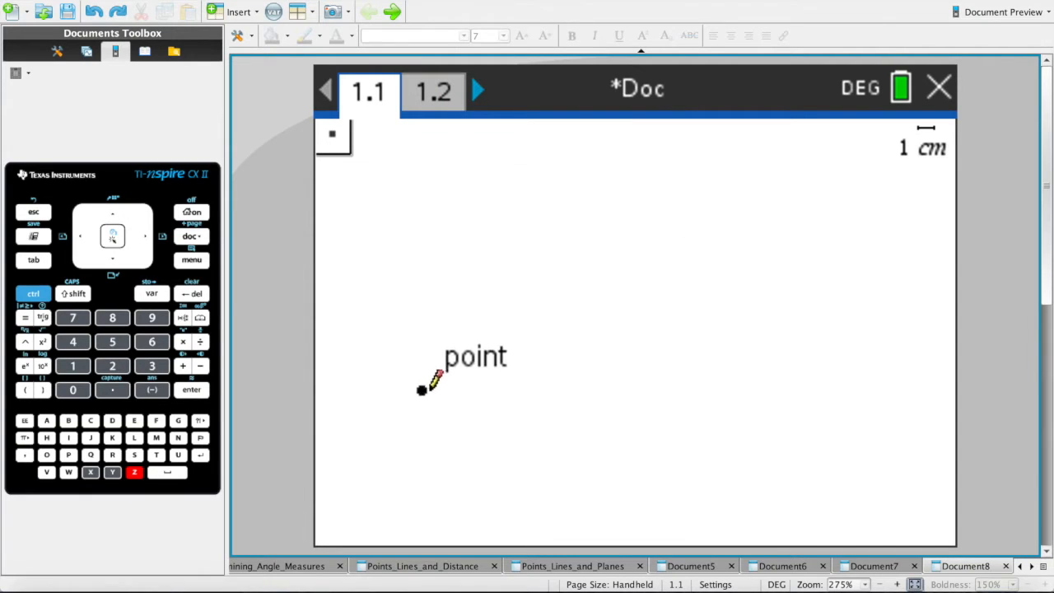
pyautogui.click(428, 394)
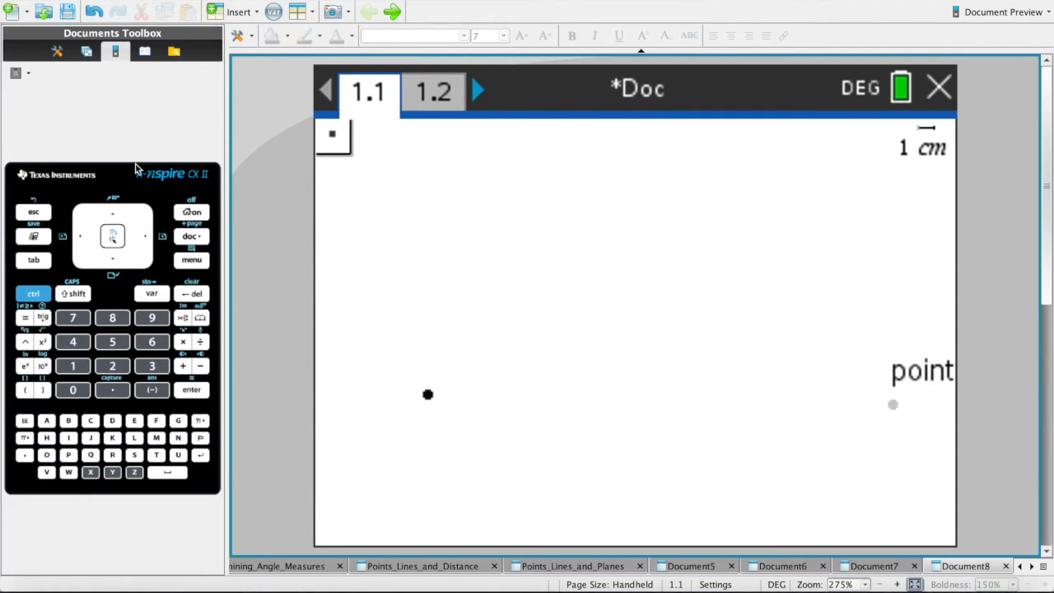
# Draw a nearly horizontal line through the existing point, extending it across most of the page.
pyautogui.hotkey('ctrl', 'm')
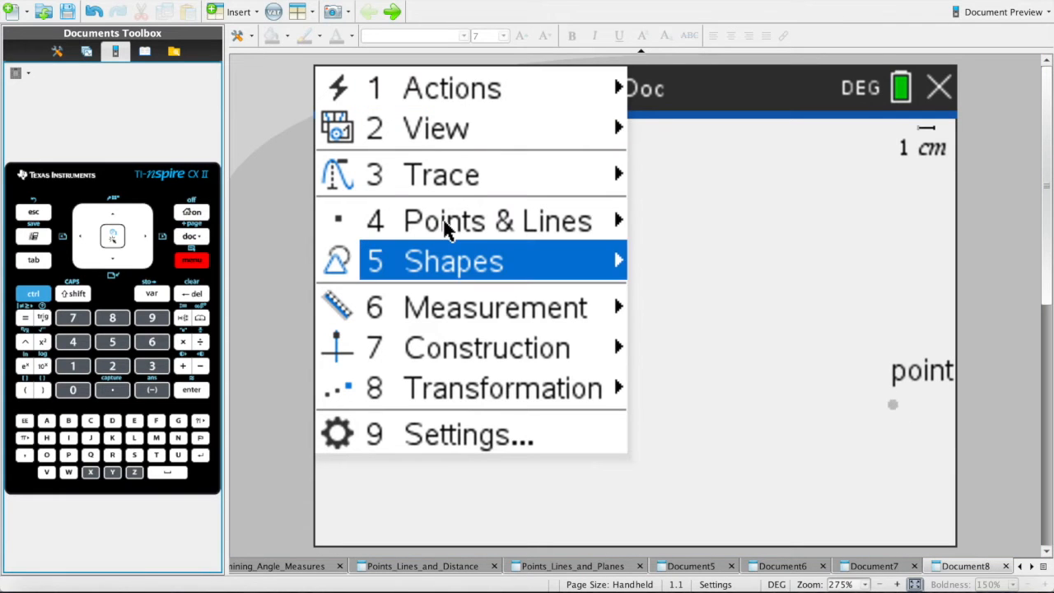
pyautogui.moveTo(444, 229)
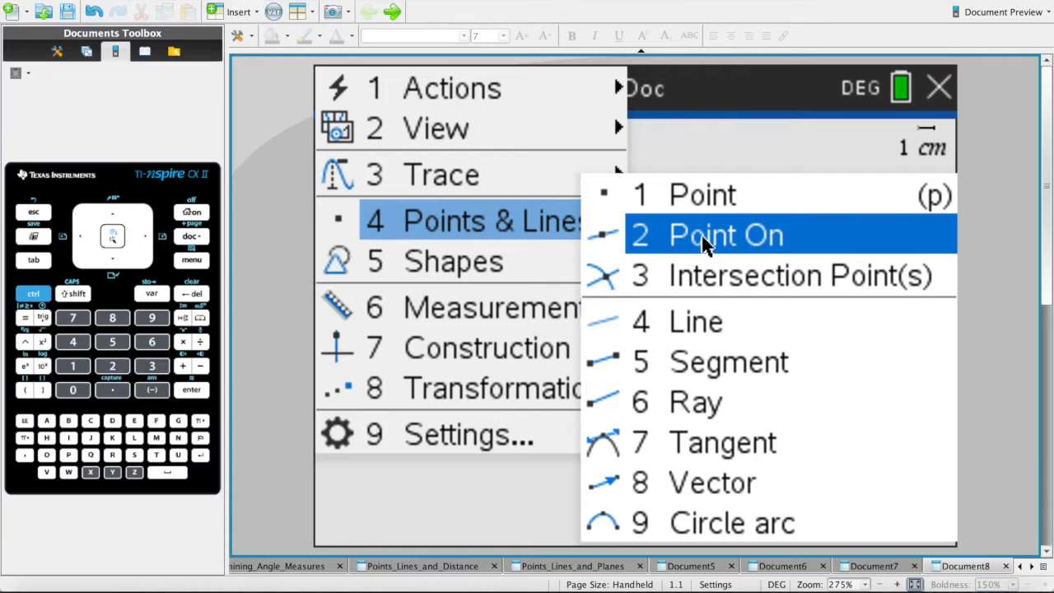
pyautogui.press('Escape')
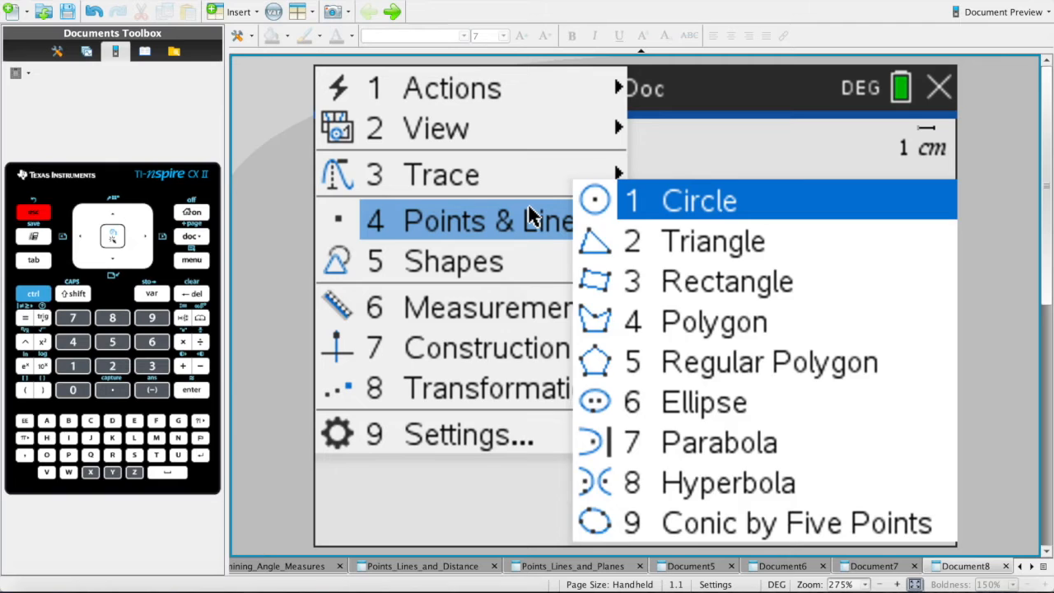
pyautogui.moveTo(531, 216)
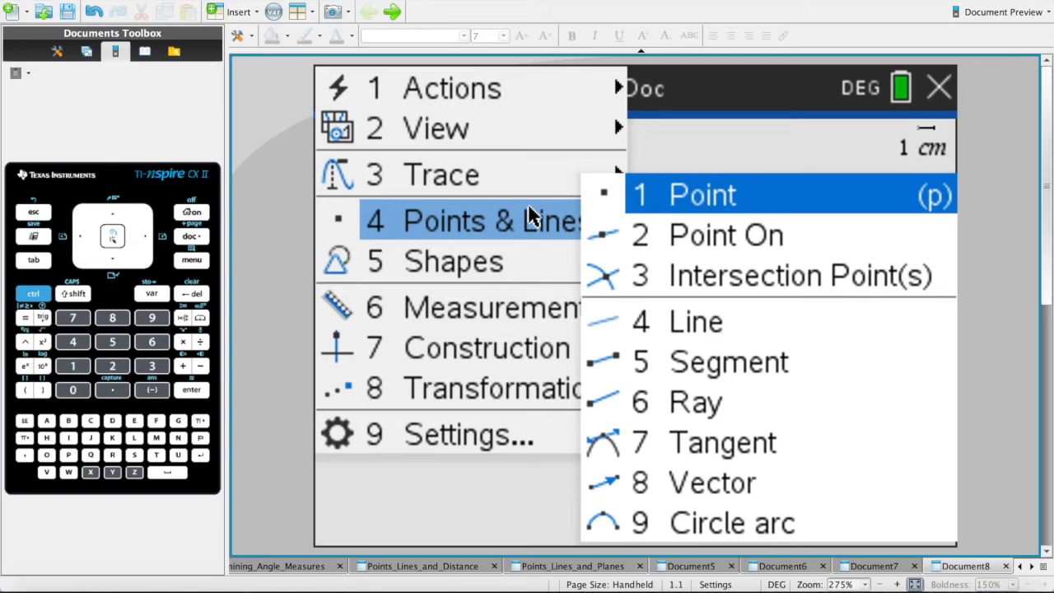
pyautogui.press('4')
pyautogui.click(429, 397)
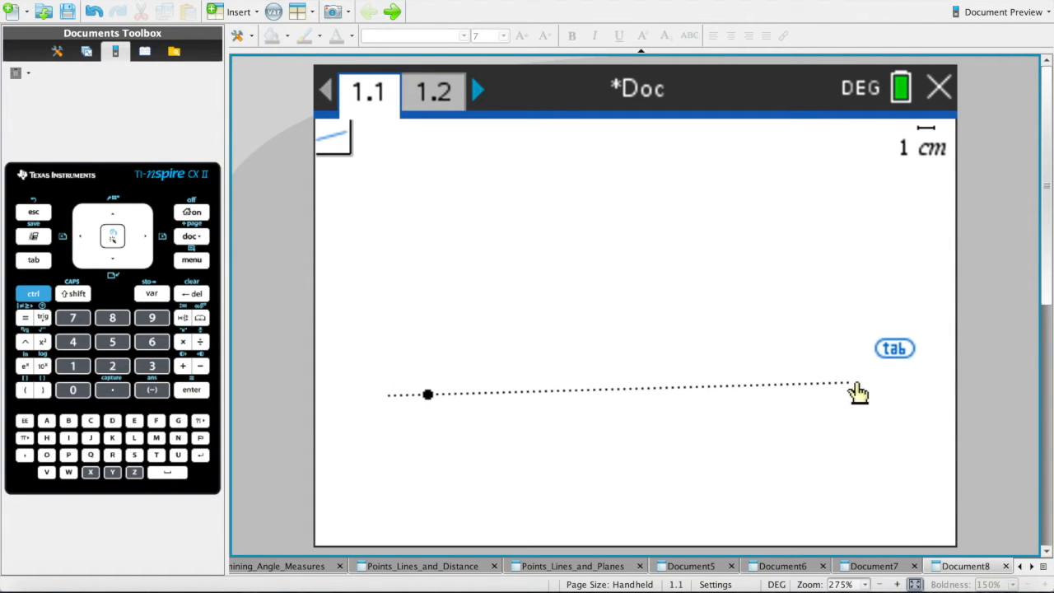
pyautogui.click(887, 388)
pyautogui.press('Escape')
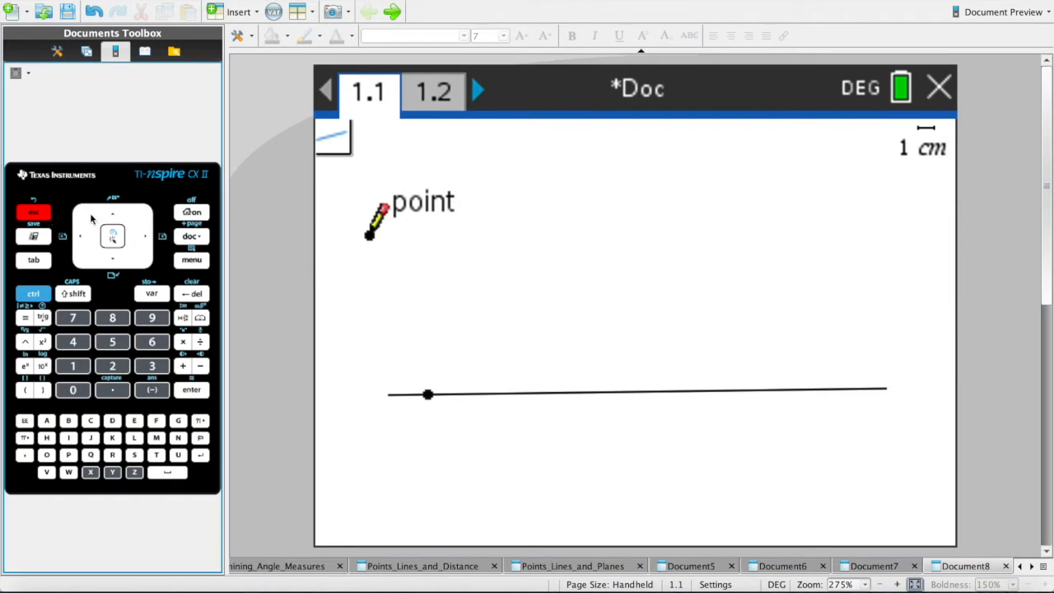
# Place a second point on the line near its right end and a third point well above the line.
pyautogui.press('p')
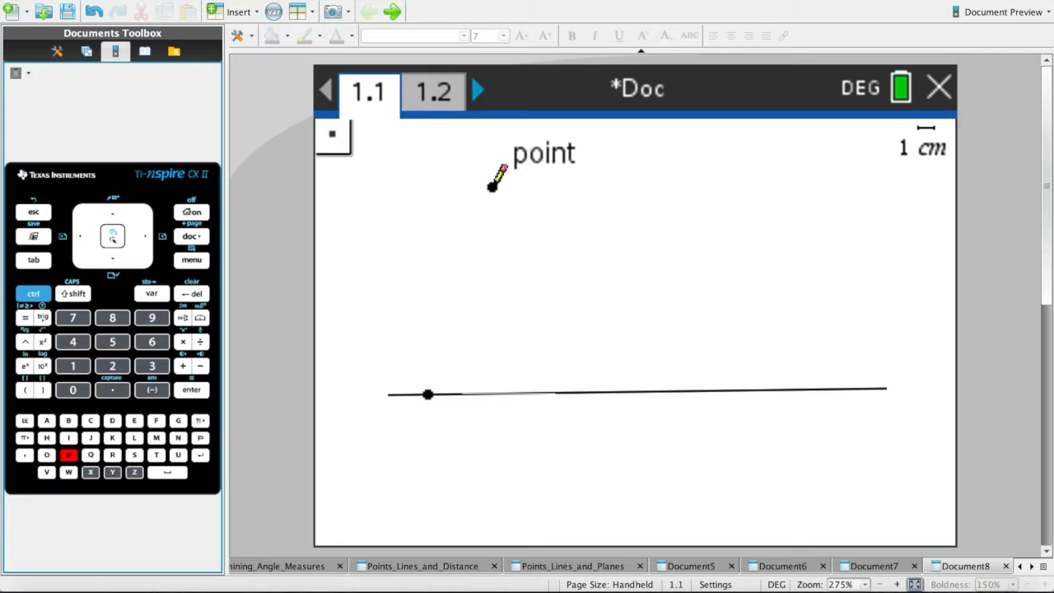
pyautogui.click(852, 388)
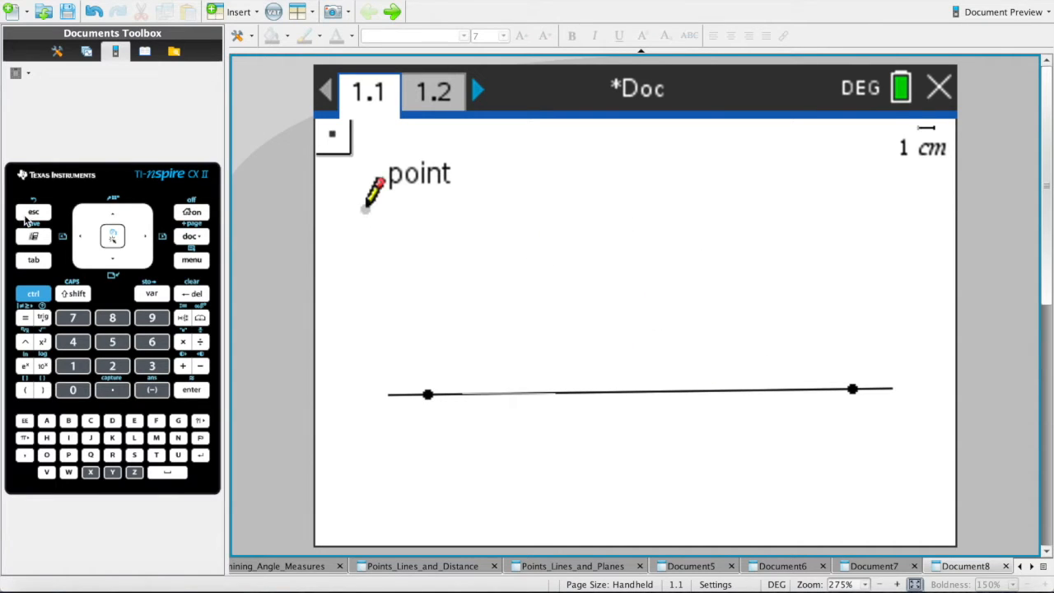
pyautogui.press('Escape')
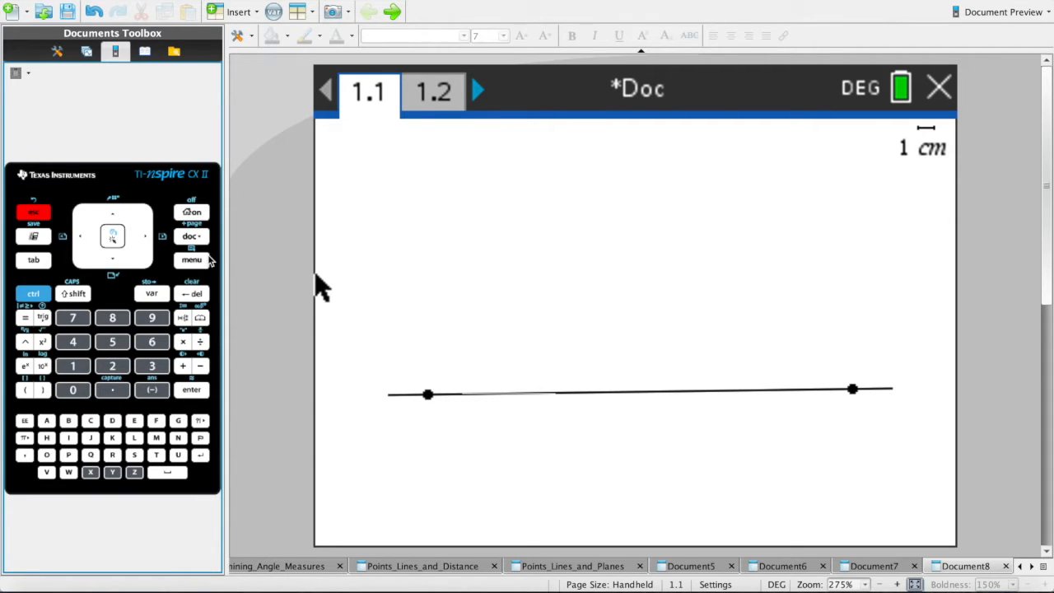
pyautogui.press('p')
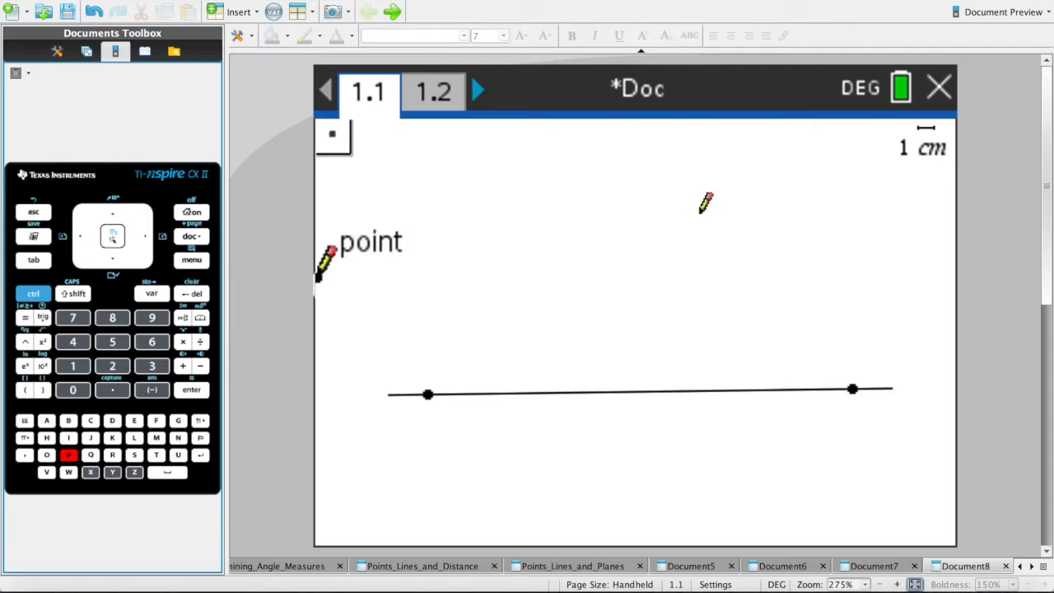
pyautogui.click(687, 169)
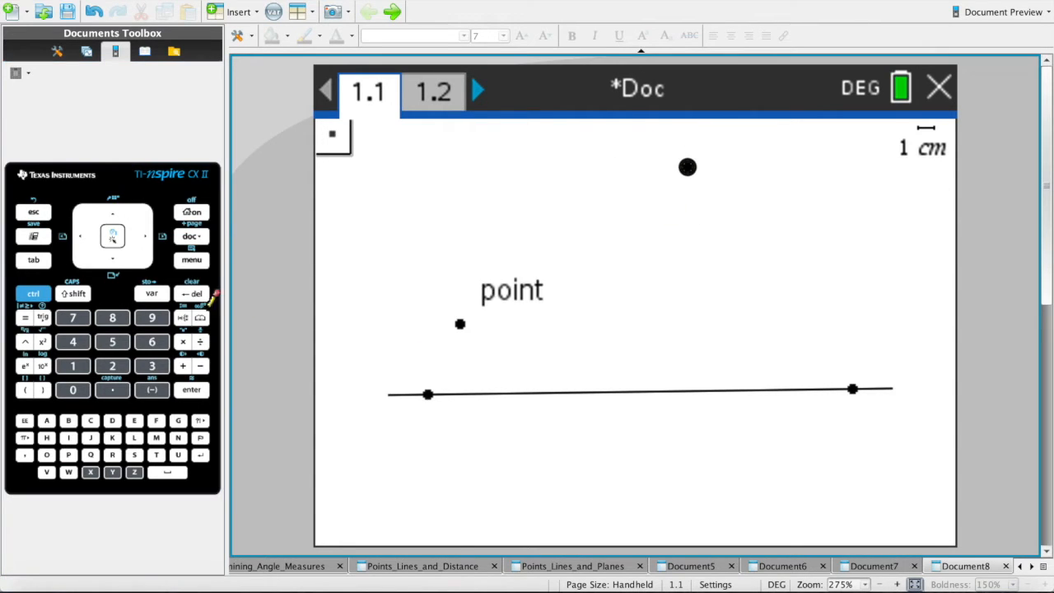
pyautogui.click(191, 262)
pyautogui.press('4')
pyautogui.press('5')
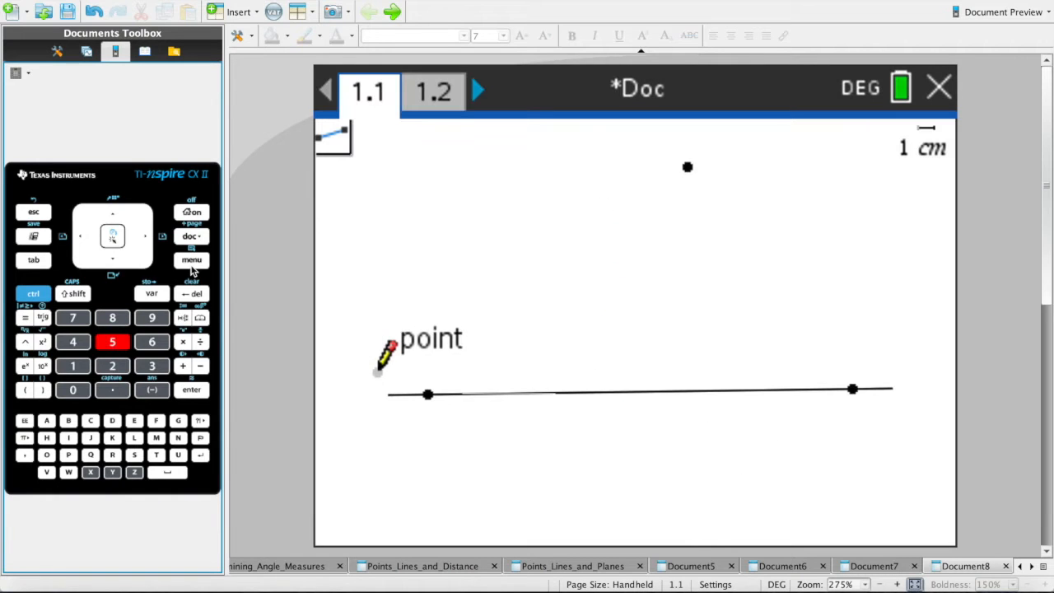
pyautogui.press('Escape')
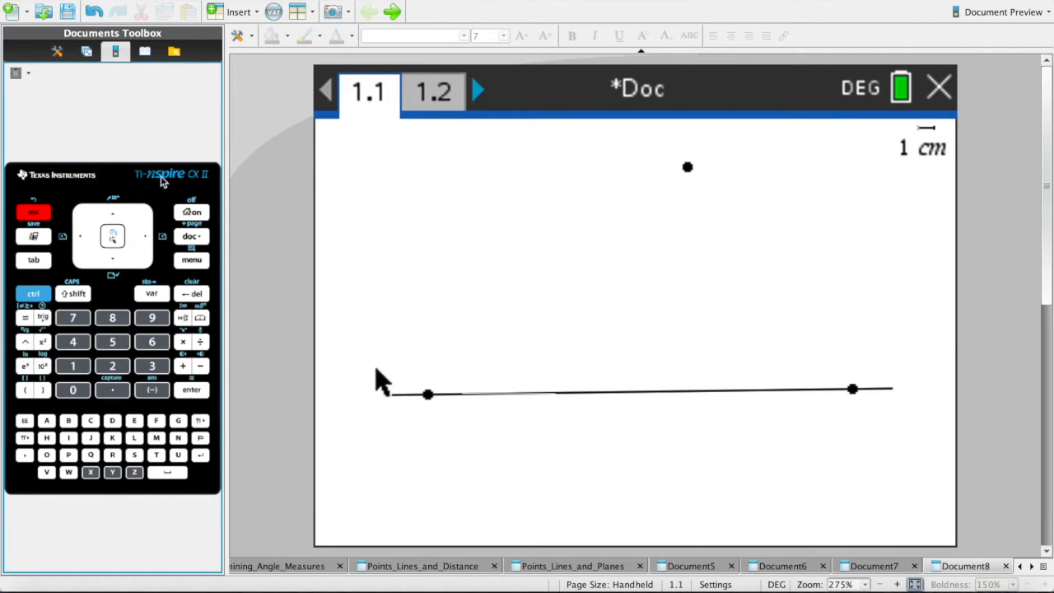
# Connect the three points with segments to form a triangle, including a base segment over the line.
pyautogui.click(197, 263)
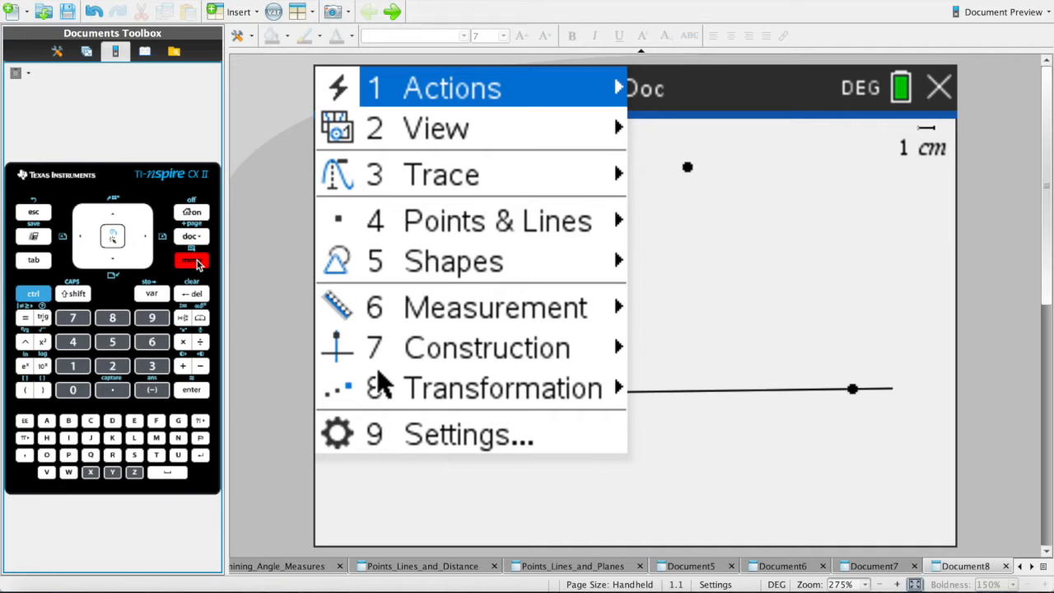
pyautogui.press('4')
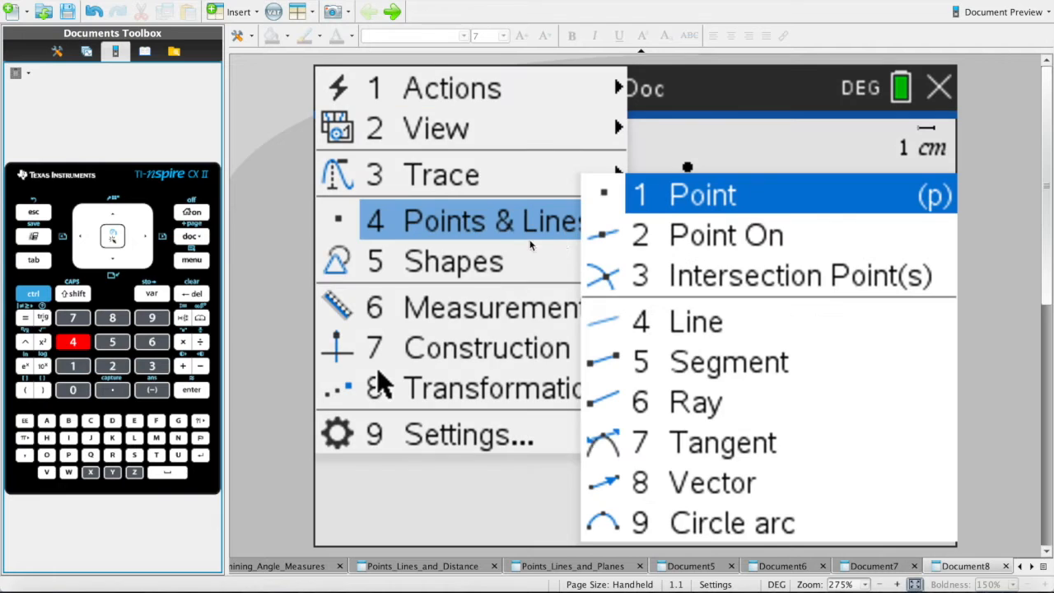
pyautogui.click(657, 363)
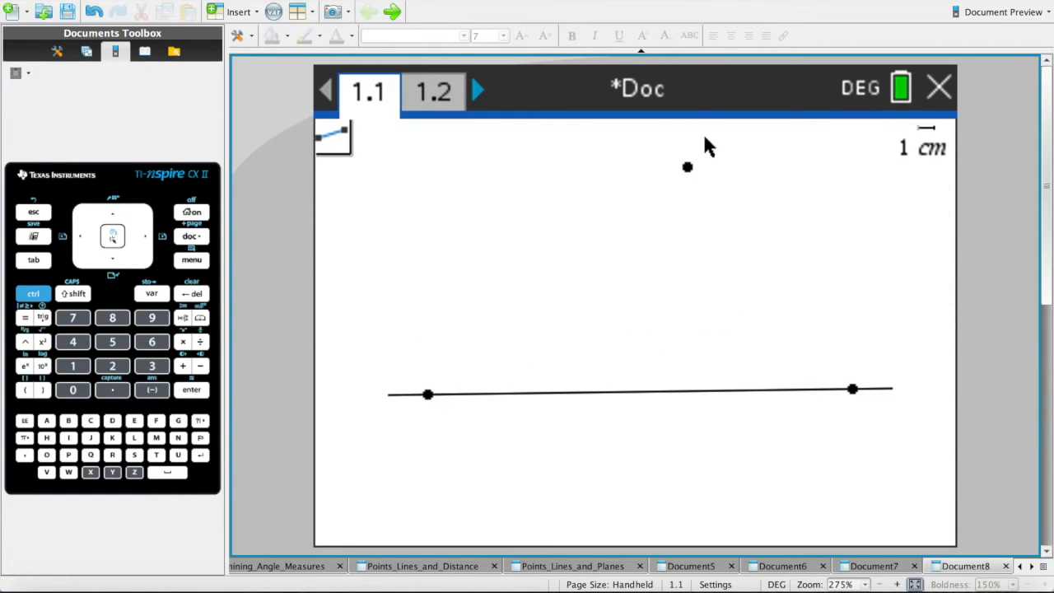
pyautogui.click(688, 168)
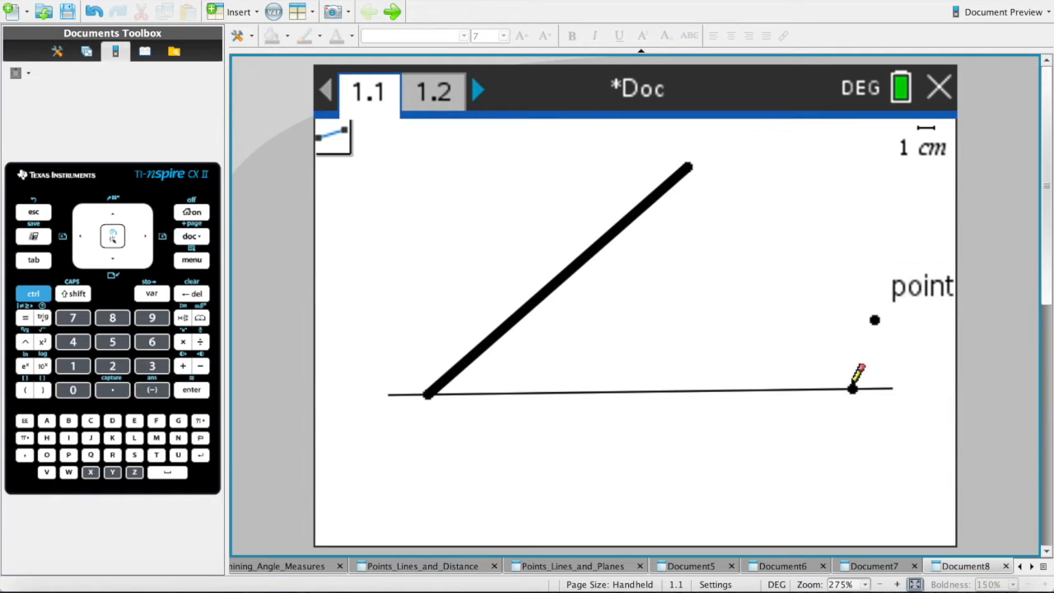
pyautogui.click(852, 394)
pyautogui.click(687, 168)
pyautogui.click(428, 394)
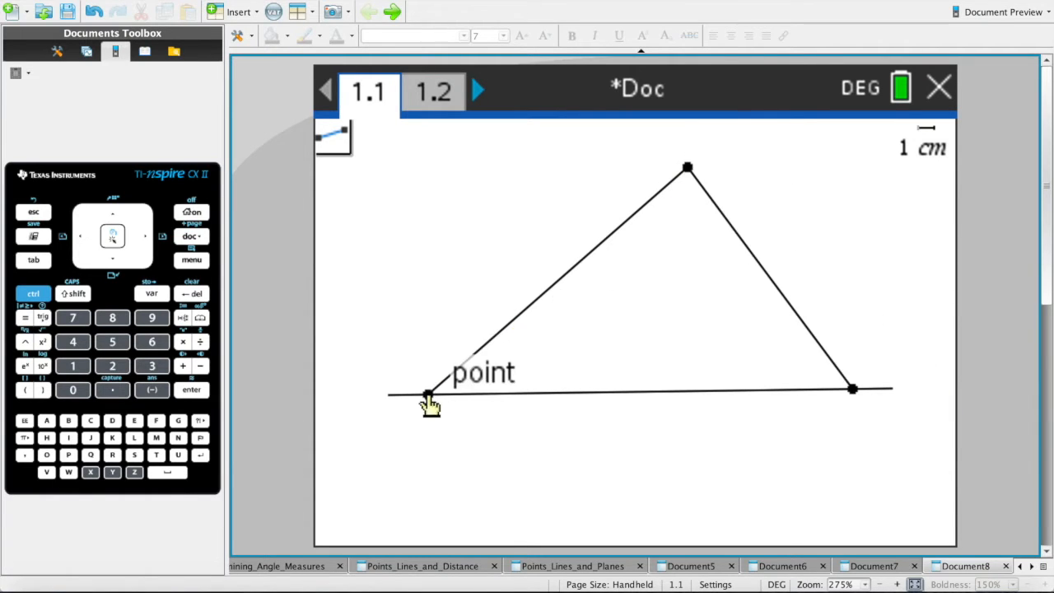
pyautogui.click(854, 392)
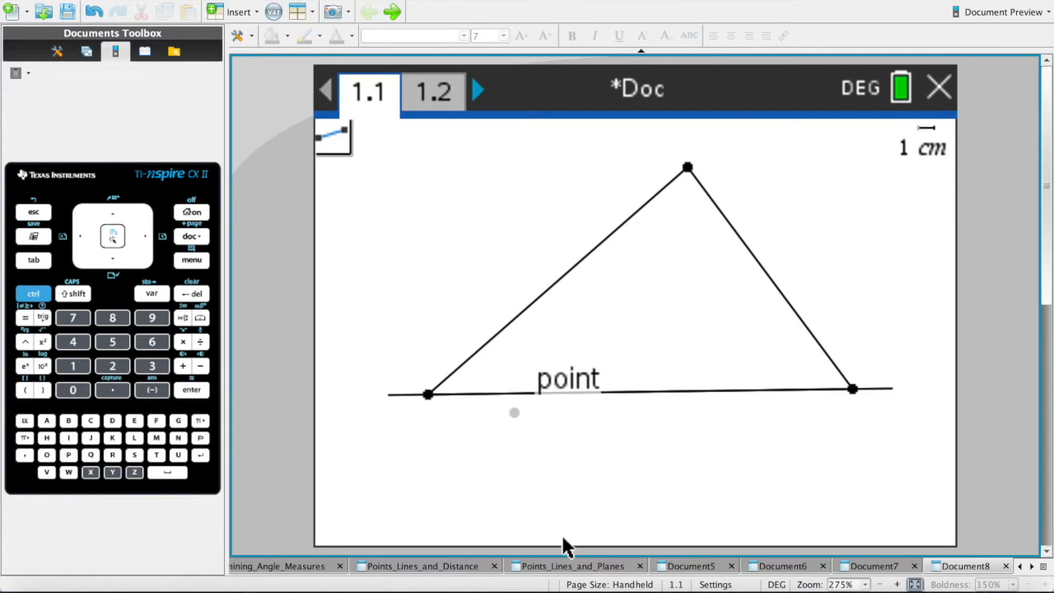
pyautogui.press('Escape')
# Try to delete the line running through the triangle's two base vertices.
pyautogui.rightClick(399, 393)
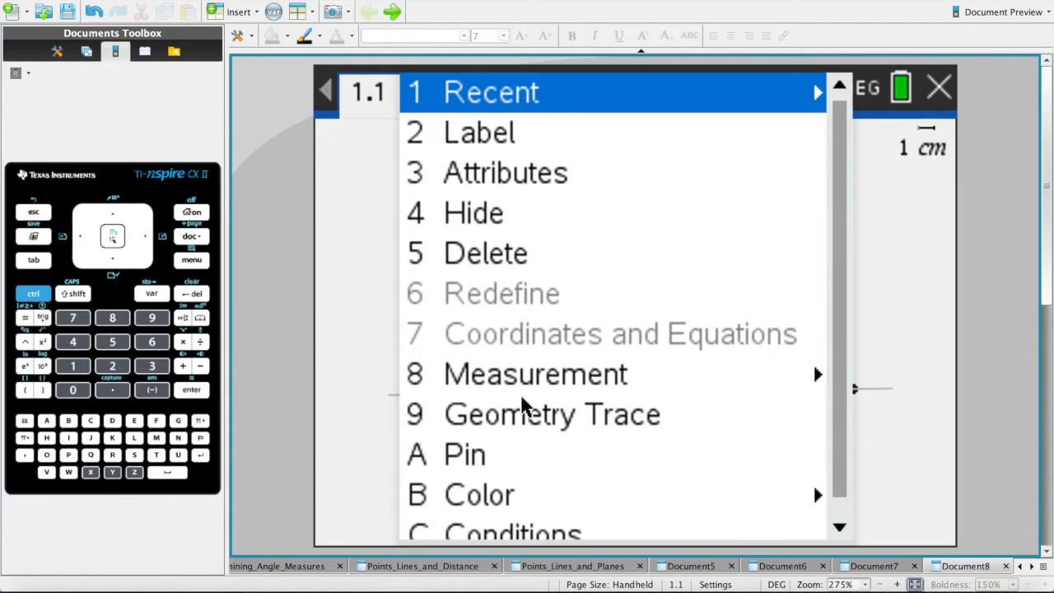
pyautogui.click(543, 257)
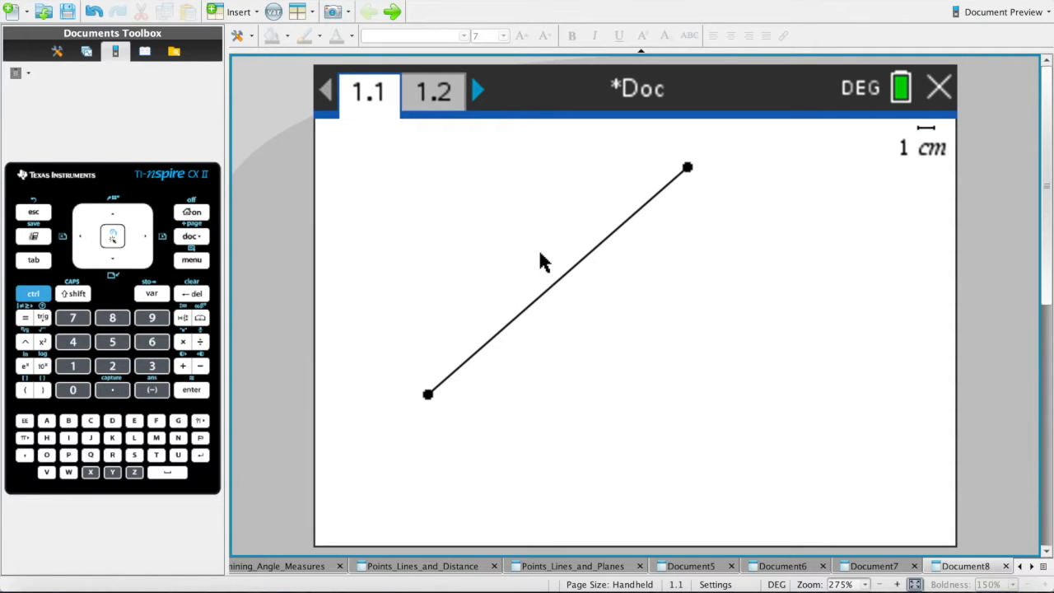
pyautogui.hotkey('ctrl', 'z')
# Hide the line that runs along the triangle's base.
pyautogui.rightClick(400, 396)
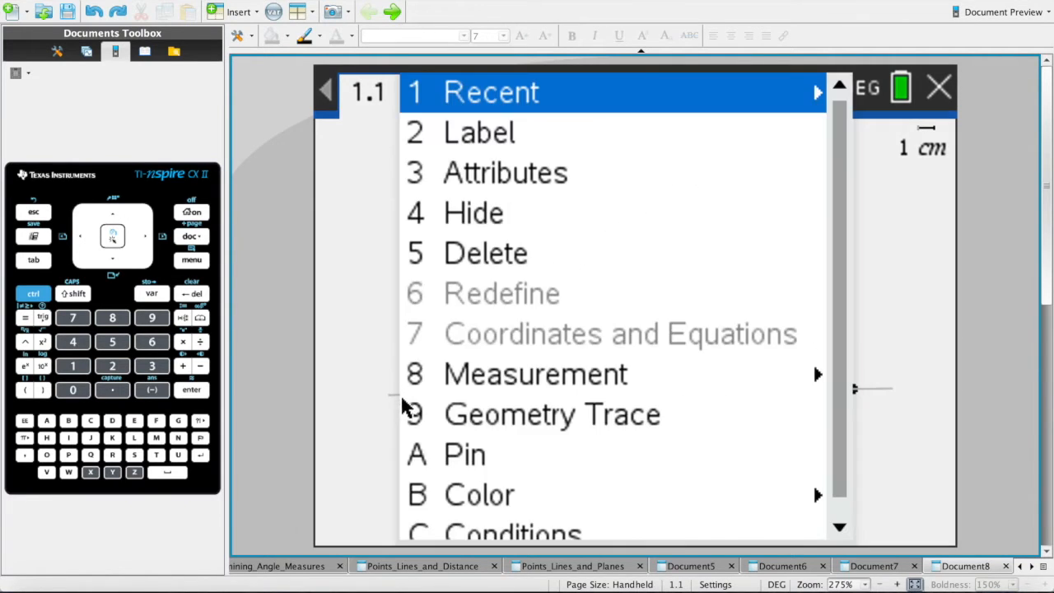
pyautogui.press('5')
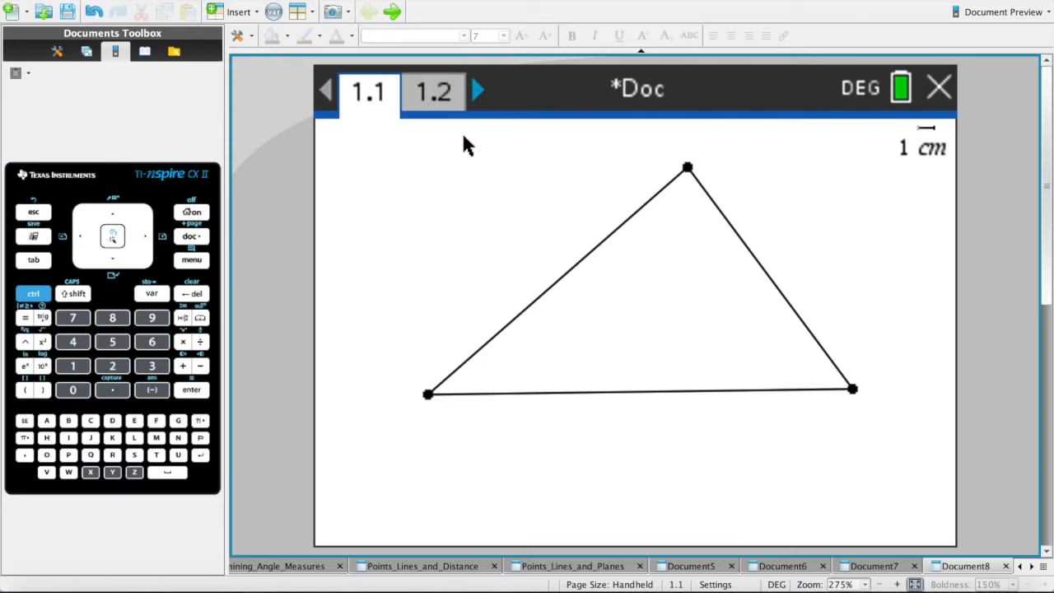
# Construct a perpendicular to the triangle's base through the lower-right vertex.
pyautogui.click(191, 260)
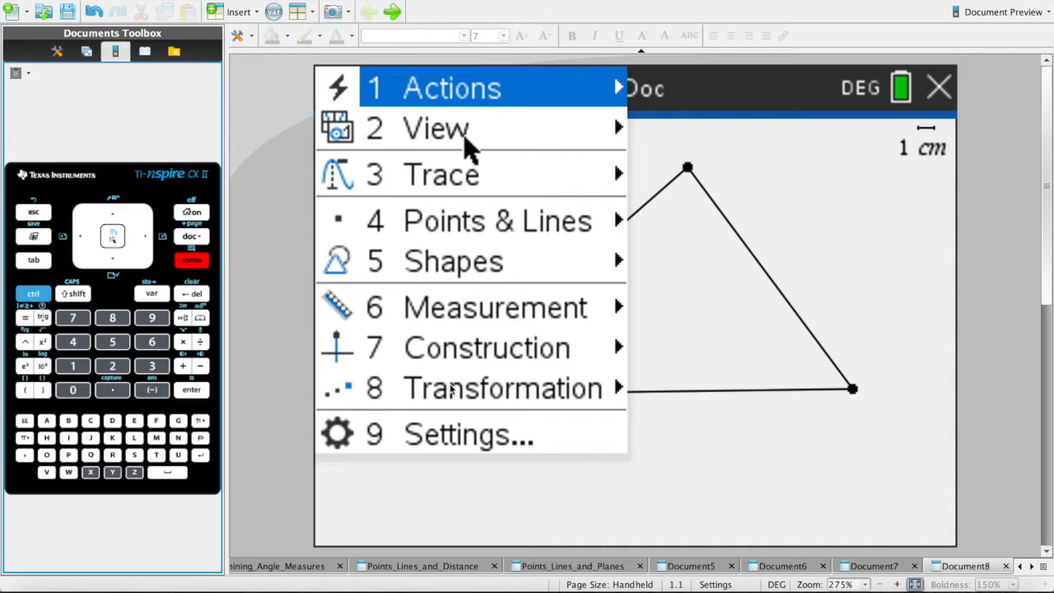
pyautogui.press('7')
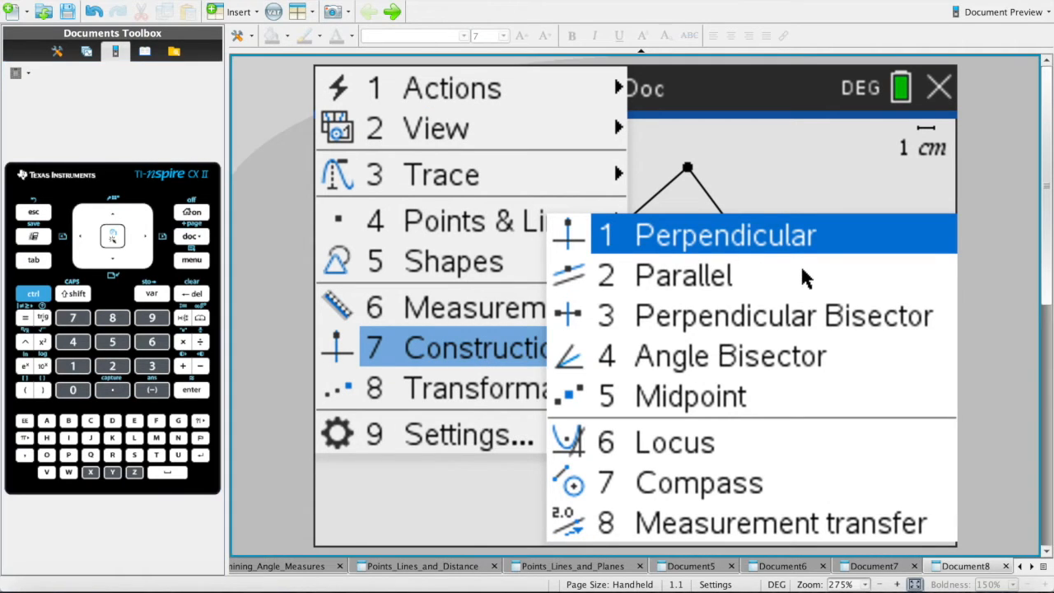
pyautogui.press('Return')
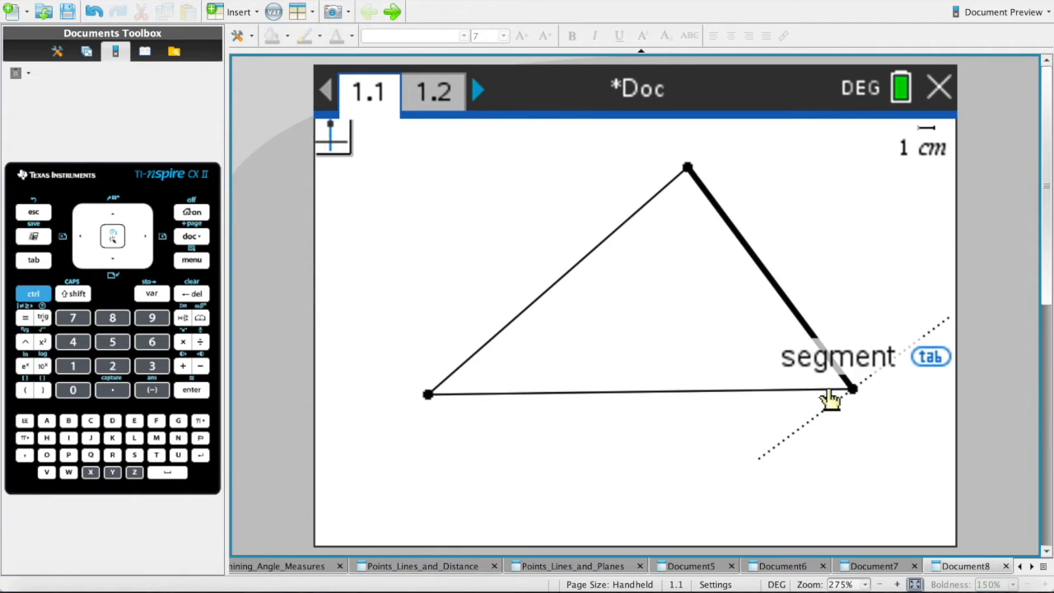
pyautogui.click(833, 391)
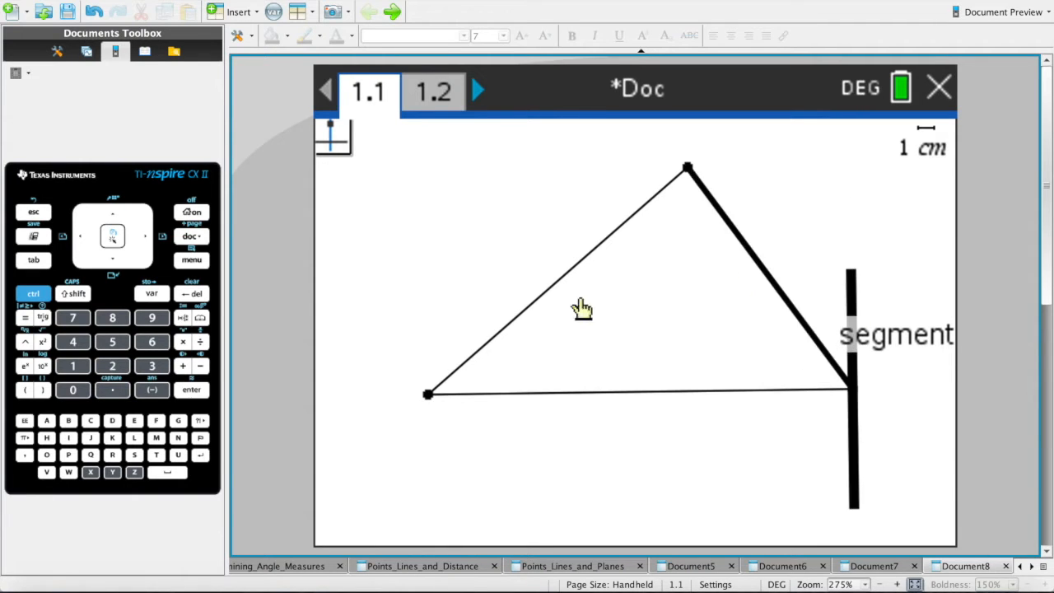
# Extend the perpendicular at the lower-right vertex upward and place a point on it near its upper end.
pyautogui.click(36, 213)
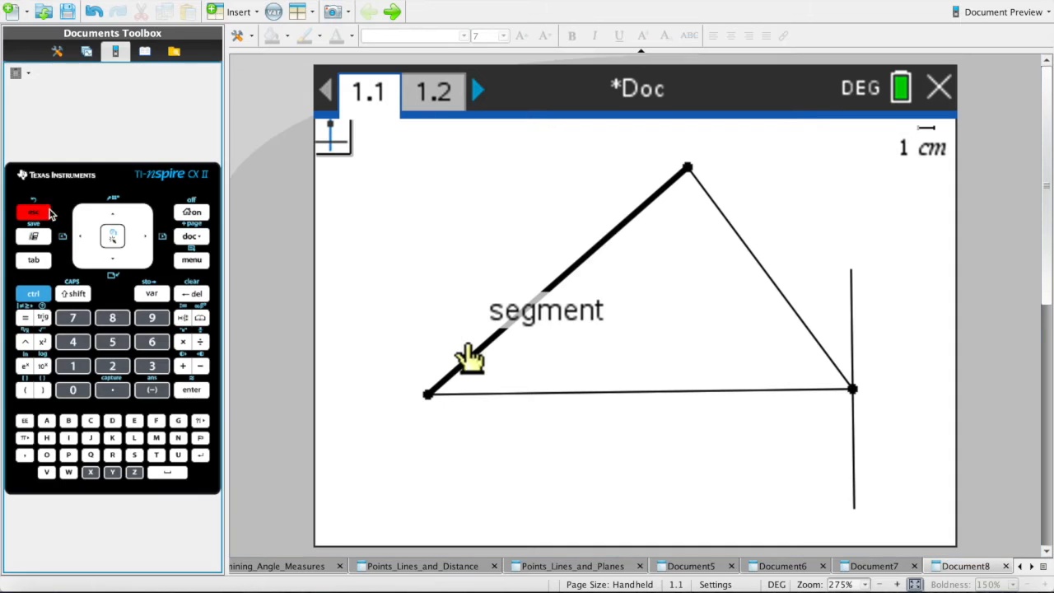
pyautogui.moveTo(853, 276); pyautogui.dragTo(856, 153)
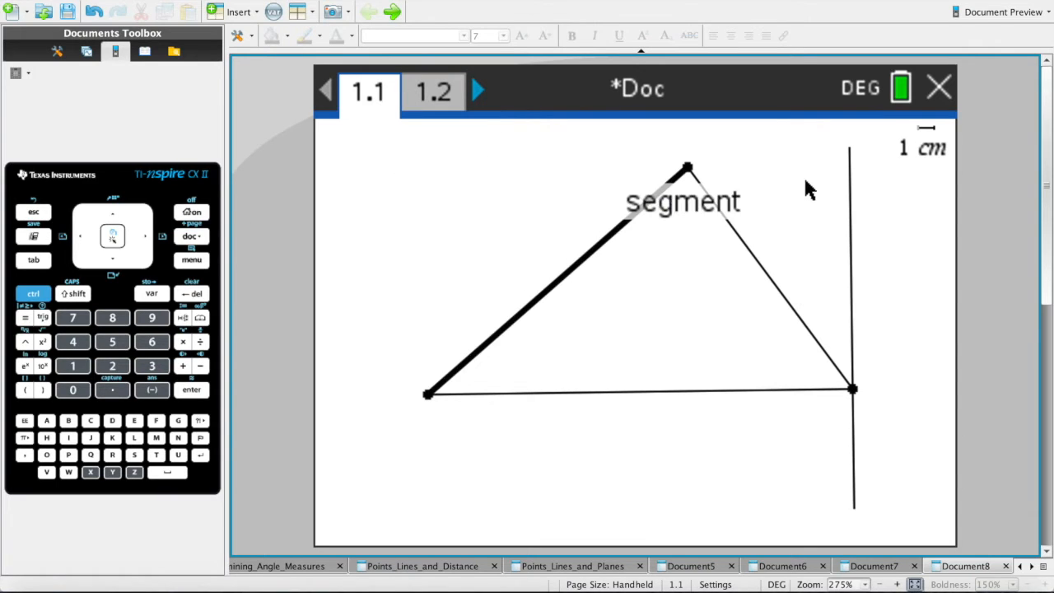
pyautogui.press('p')
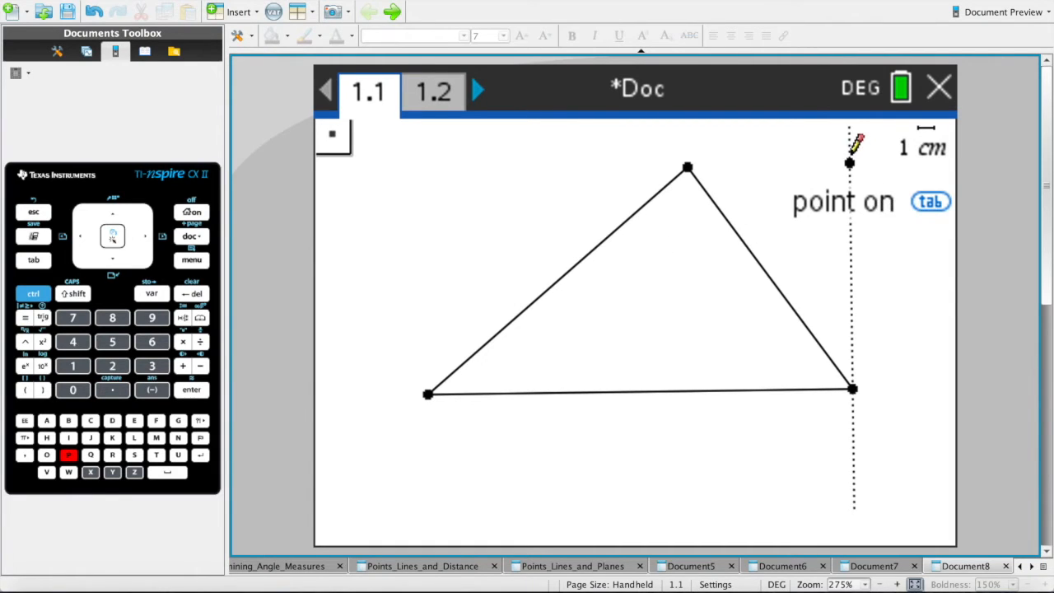
pyautogui.click(849, 163)
pyautogui.click(850, 163)
pyautogui.click(838, 333)
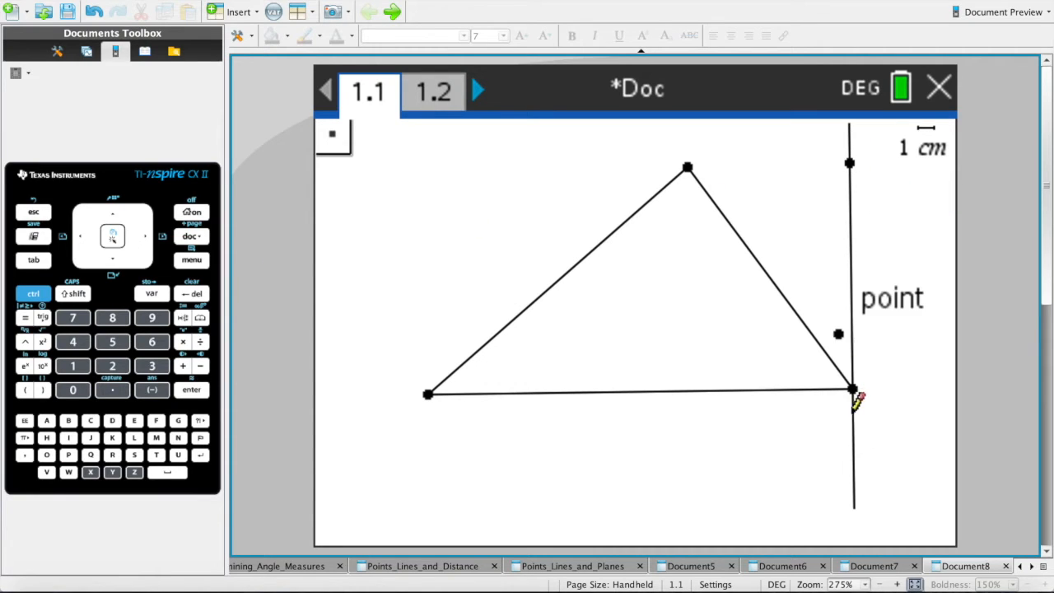
pyautogui.press('Escape')
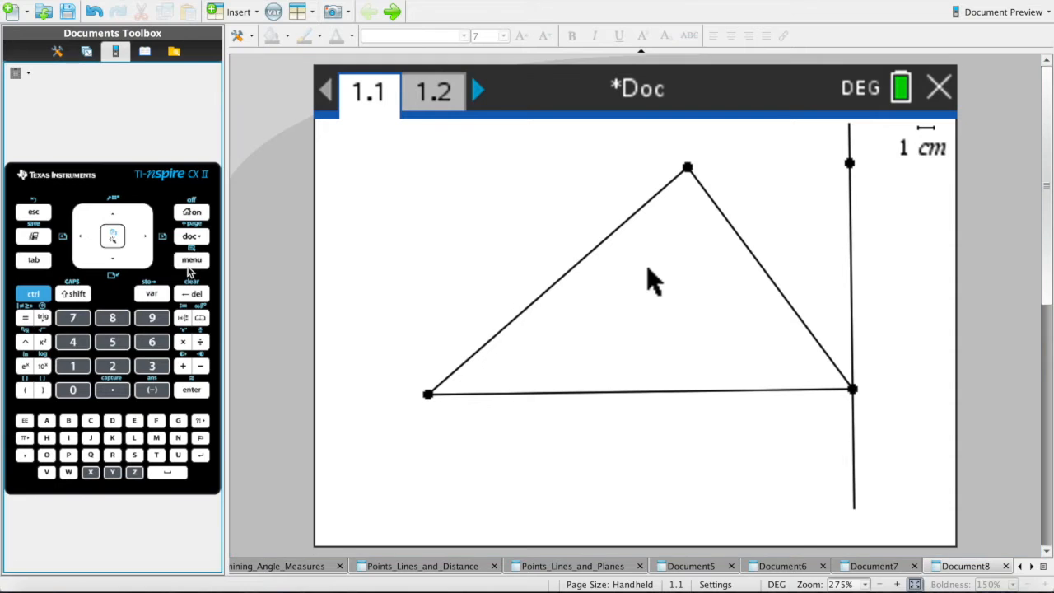
# Measure the triangle's interior angle at its lower-right vertex, between the slanted side and the base.
pyautogui.click(189, 262)
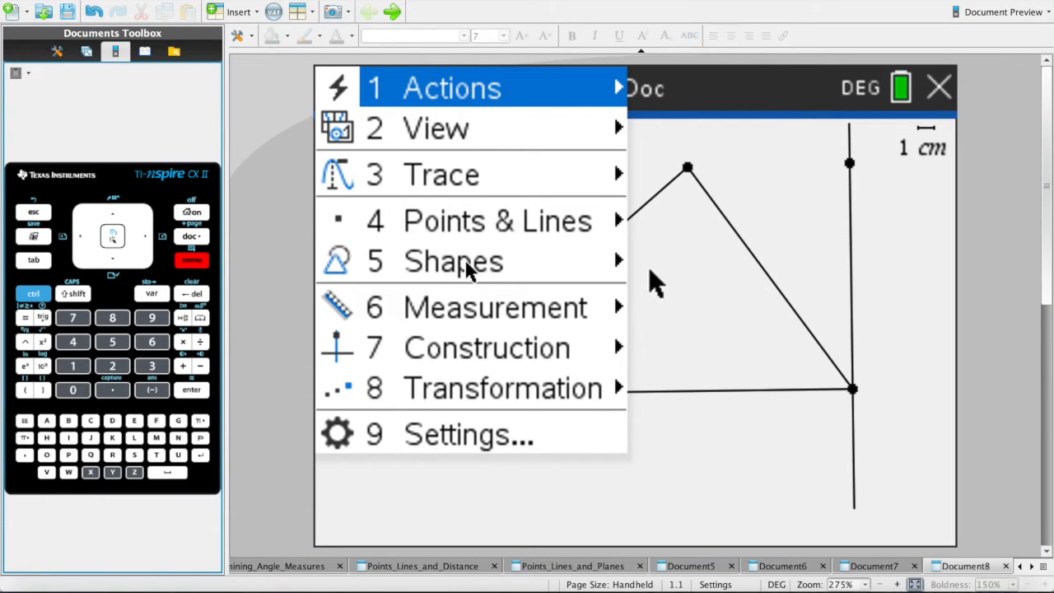
pyautogui.click(463, 316)
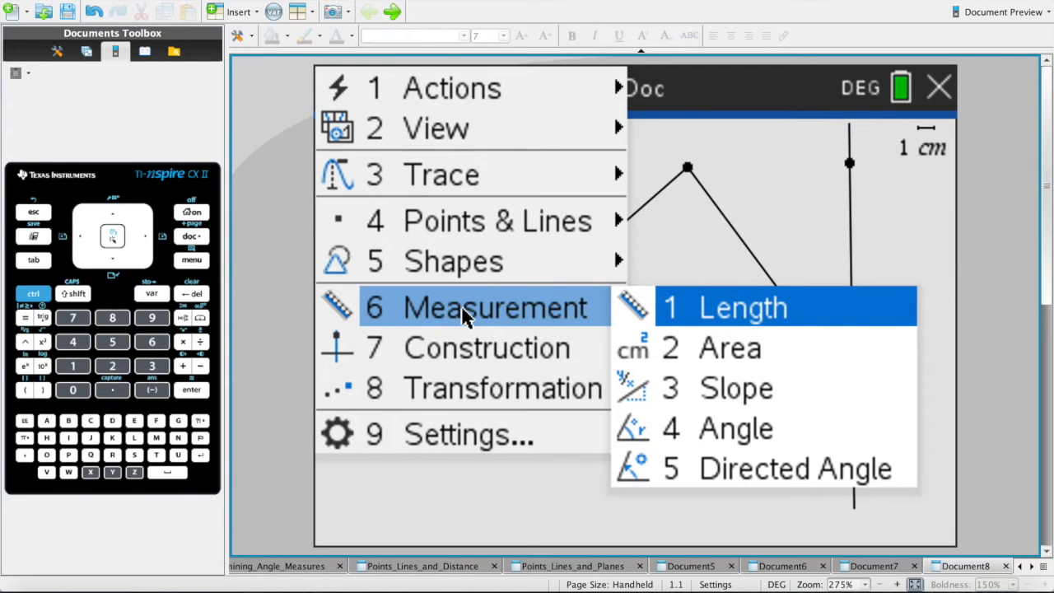
pyautogui.click(720, 437)
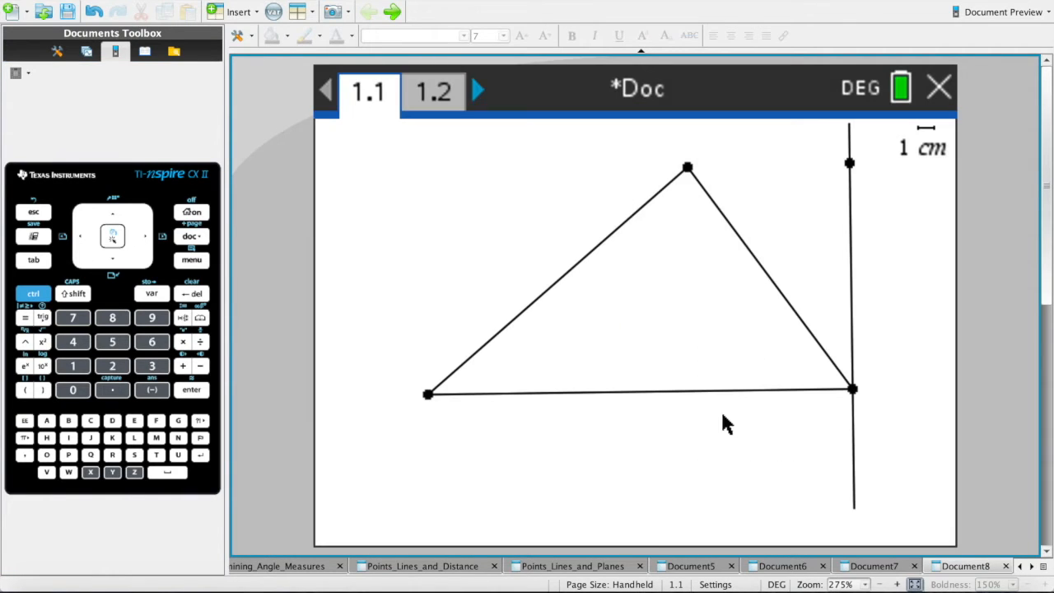
pyautogui.click(852, 388)
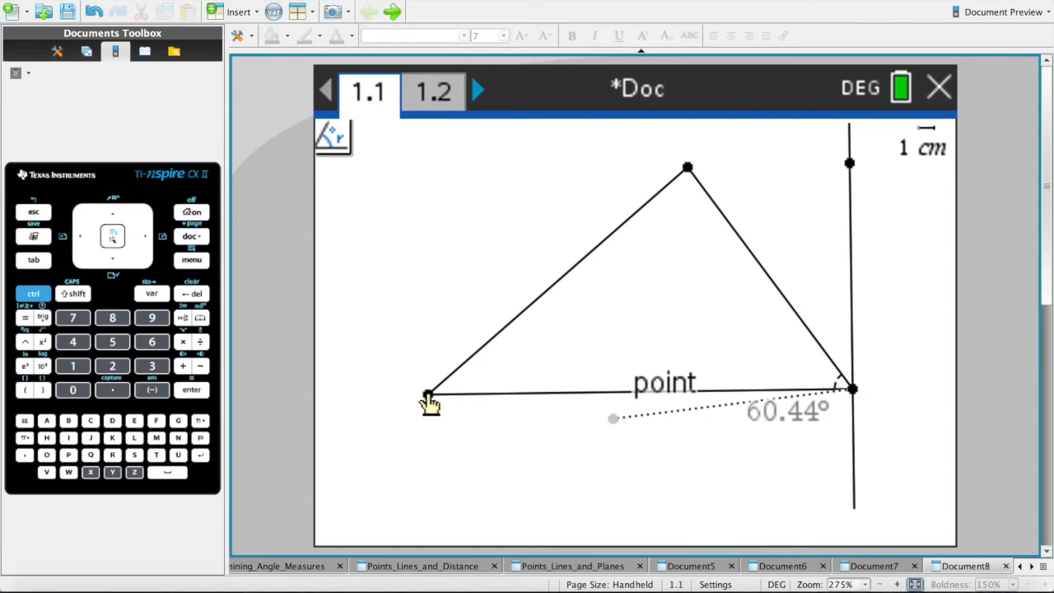
pyautogui.click(428, 394)
# Measure the angle at the lower-right vertex from the point on the perpendicular to the base's other endpoint.
pyautogui.click(850, 162)
pyautogui.click(853, 389)
pyautogui.click(429, 393)
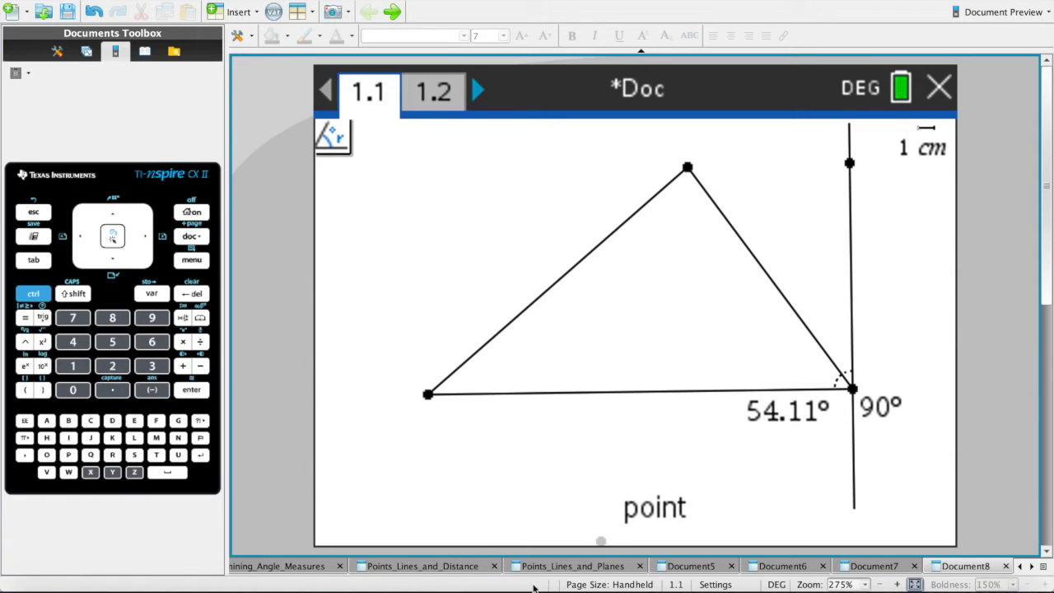
pyautogui.press('Escape')
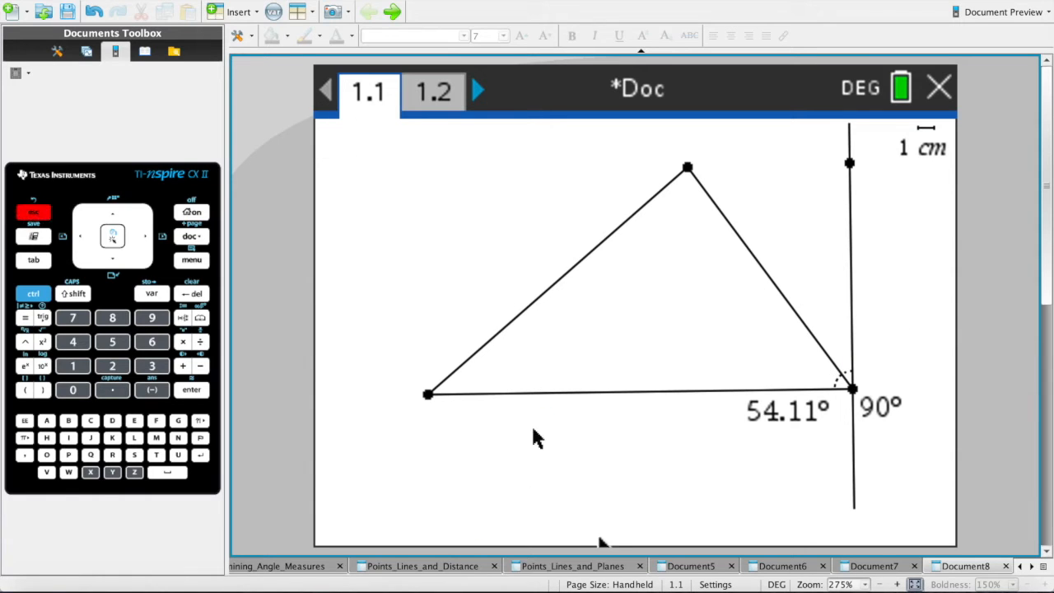
# Measure the length of the triangle's left side and place the measurement in the empty area to the left of the triangle.
pyautogui.rightClick(542, 293)
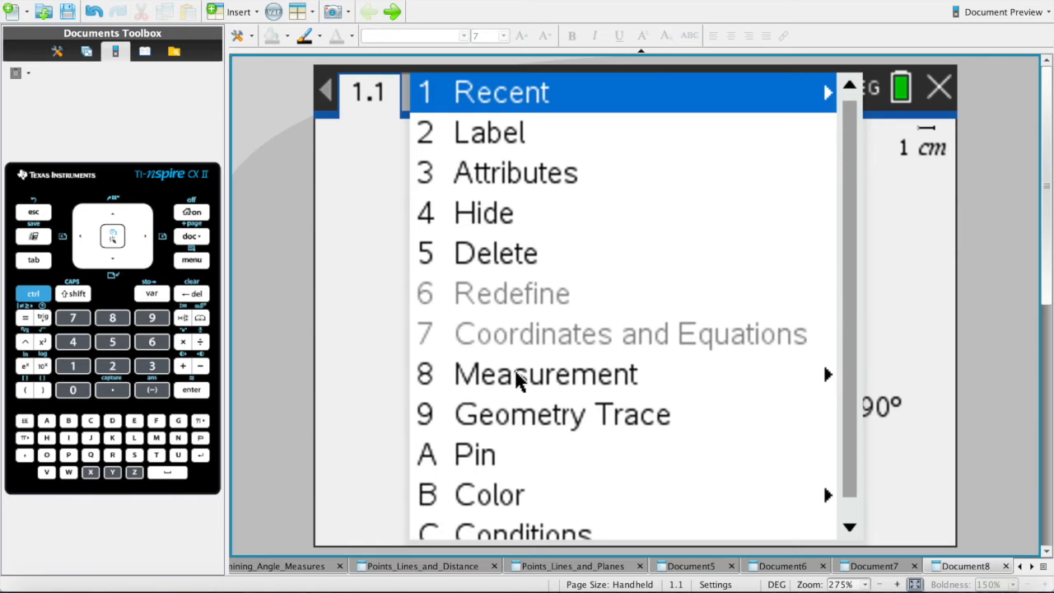
pyautogui.moveTo(514, 374)
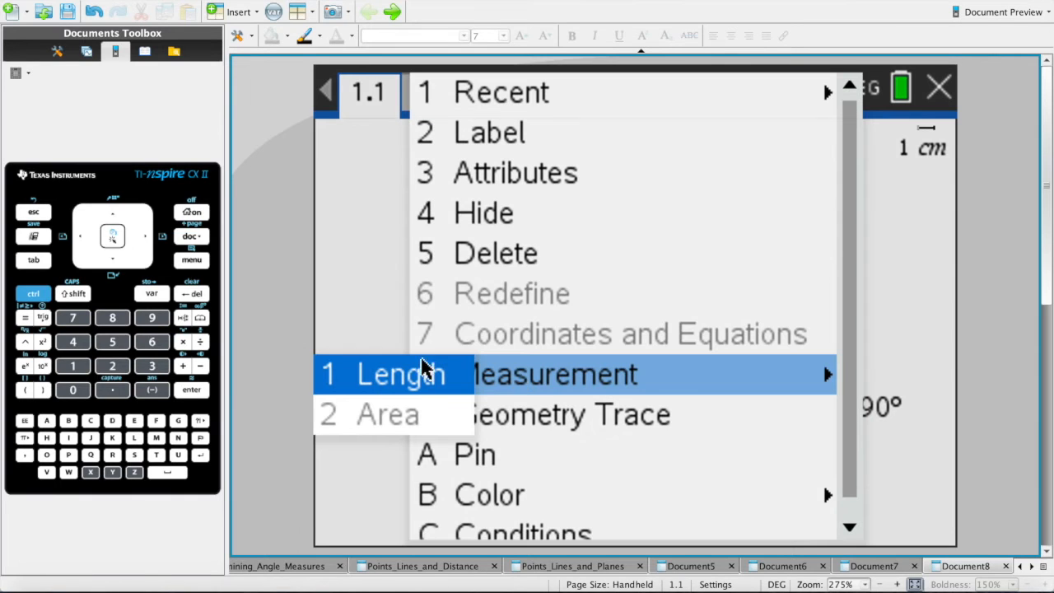
pyautogui.click(404, 377)
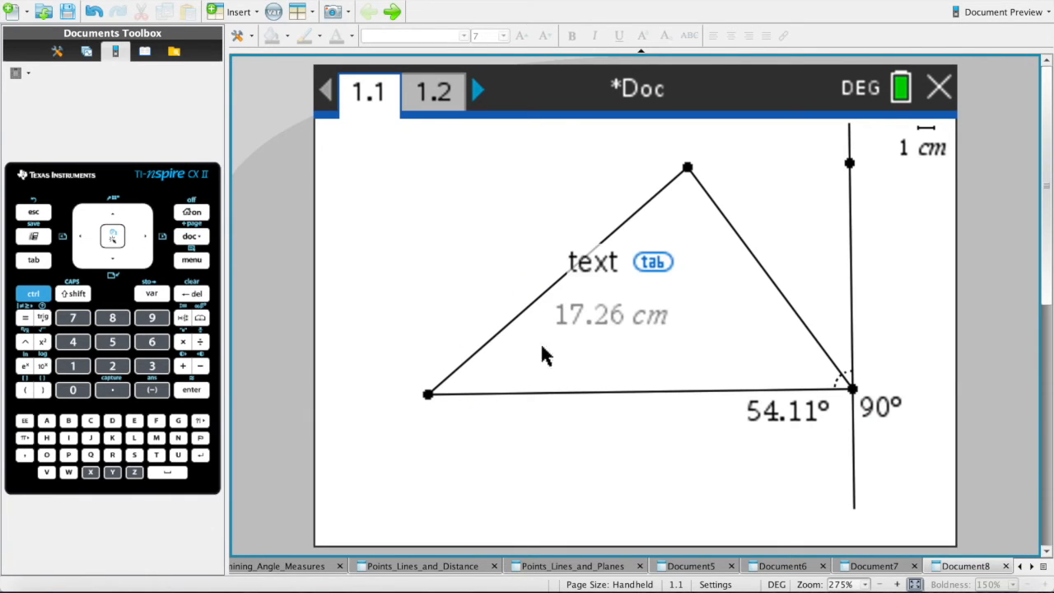
pyautogui.moveTo(624, 320); pyautogui.dragTo(425, 202)
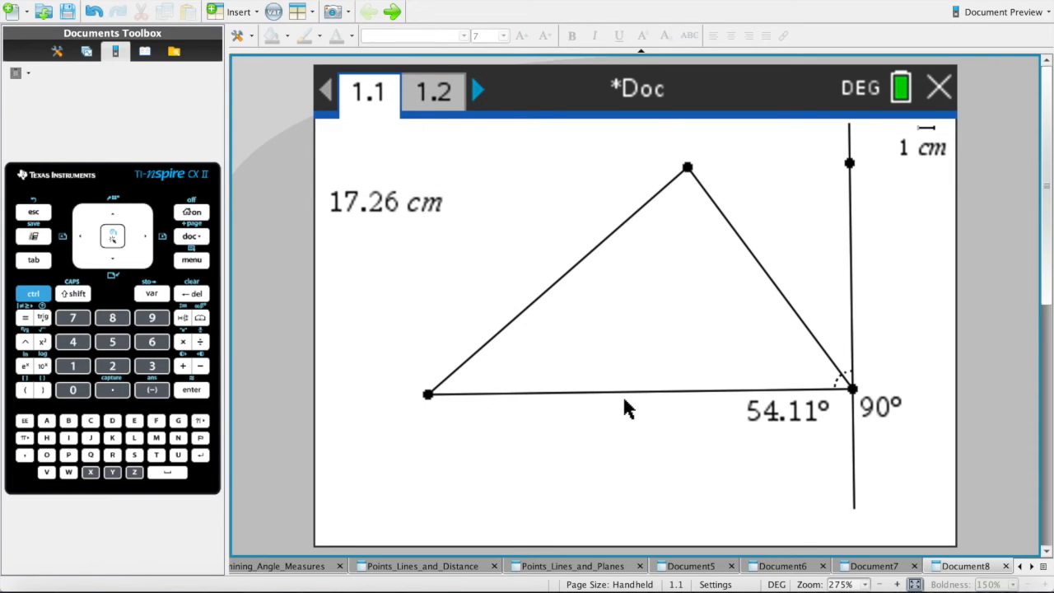
# Go to page 1.2 and look through the available shape tools, from Circle to Conic by Five Points.
pyautogui.click(404, 114)
pyautogui.click(186, 260)
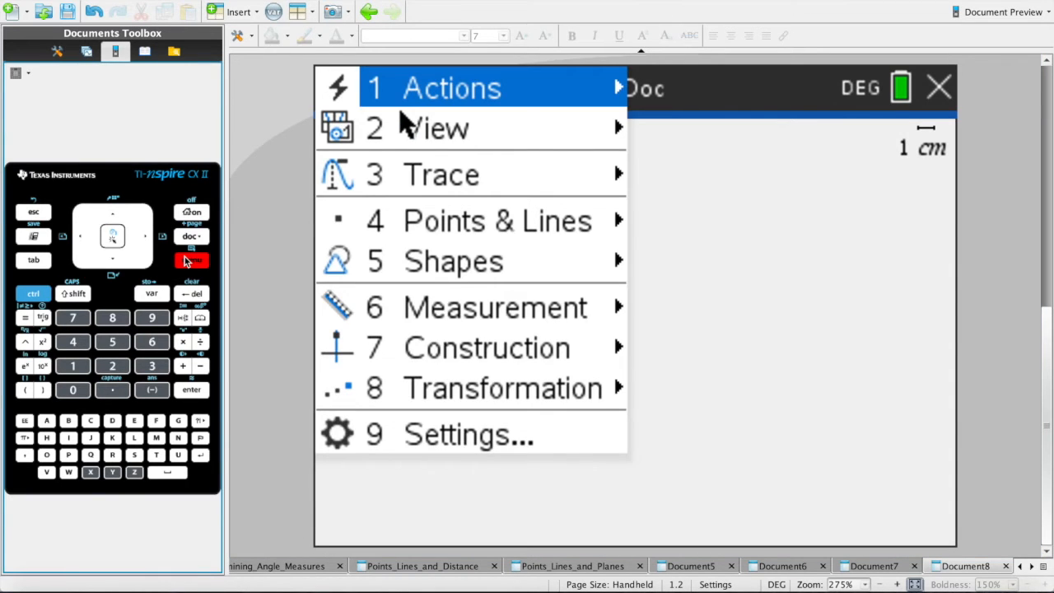
pyautogui.press('5')
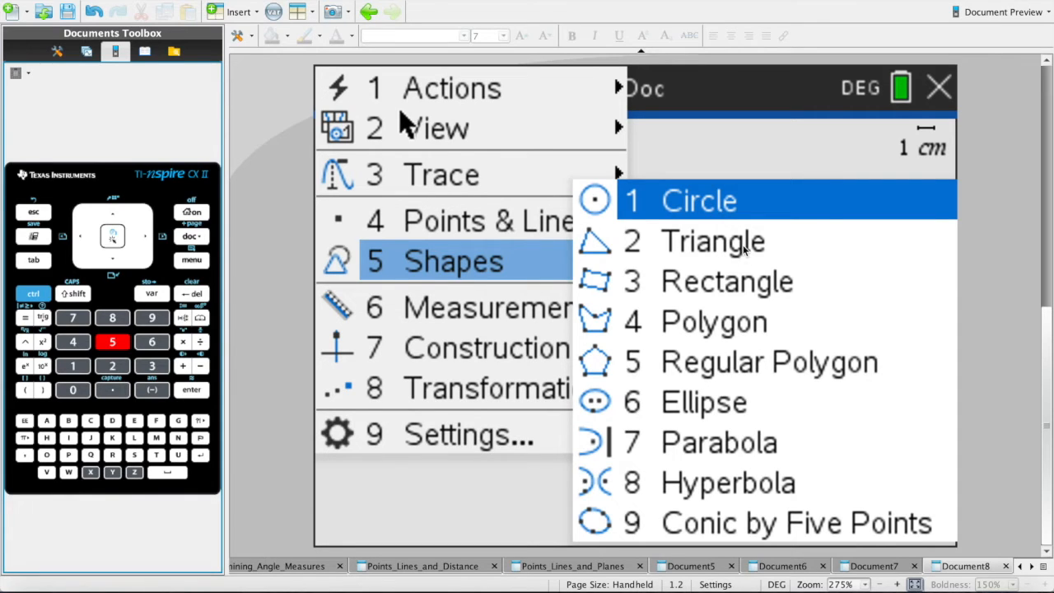
pyautogui.press('Down')
pyautogui.press('Down')
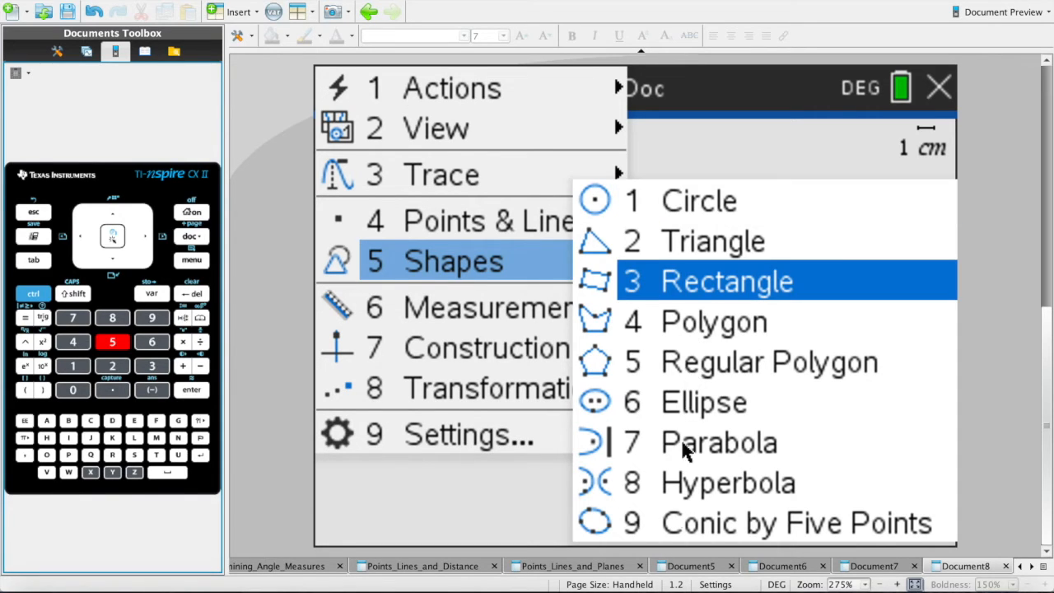
pyautogui.press('Down')
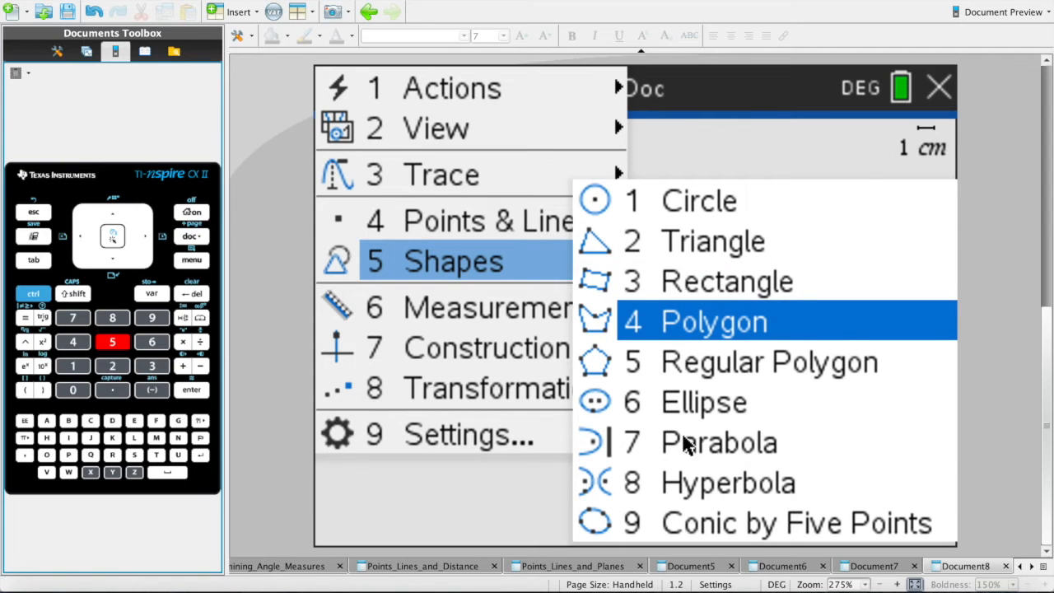
pyautogui.press('Down')
pyautogui.press('Down')
pyautogui.press('Down')
pyautogui.press('Down')
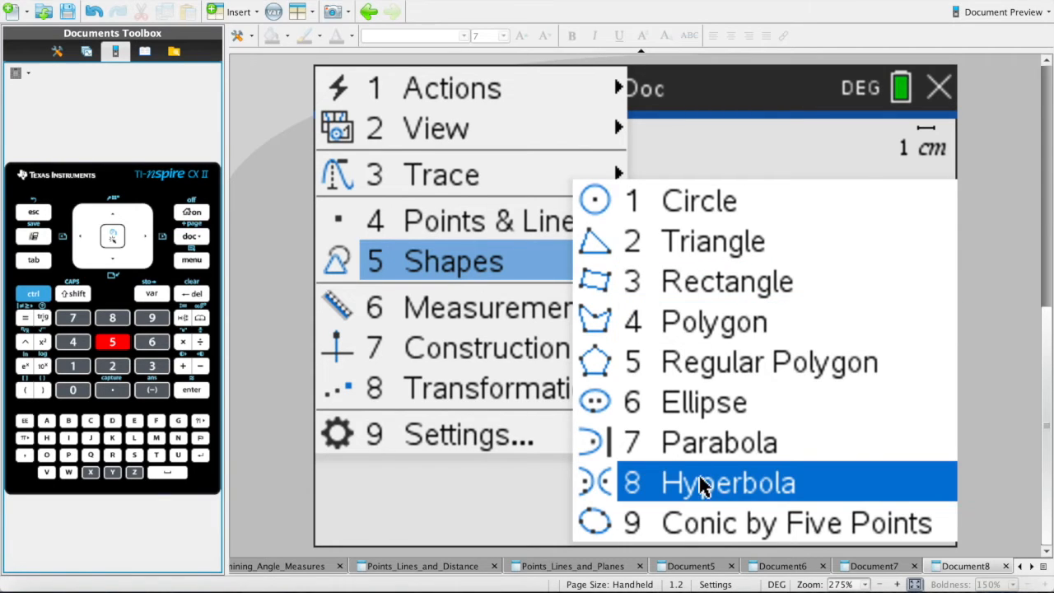
pyautogui.press('Up')
pyautogui.press('Up')
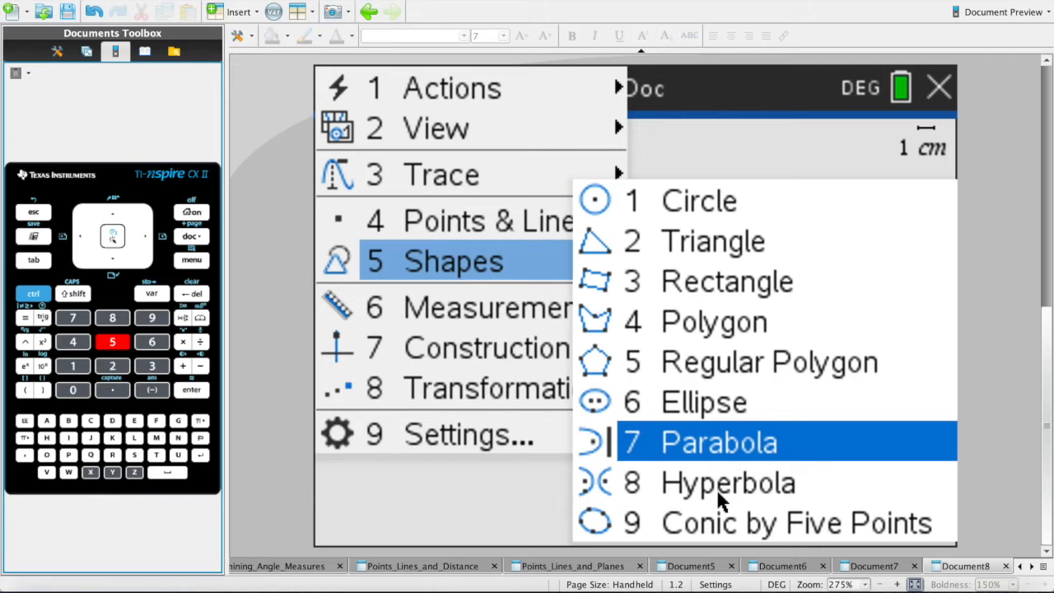
pyautogui.press('Down')
pyautogui.press('Down')
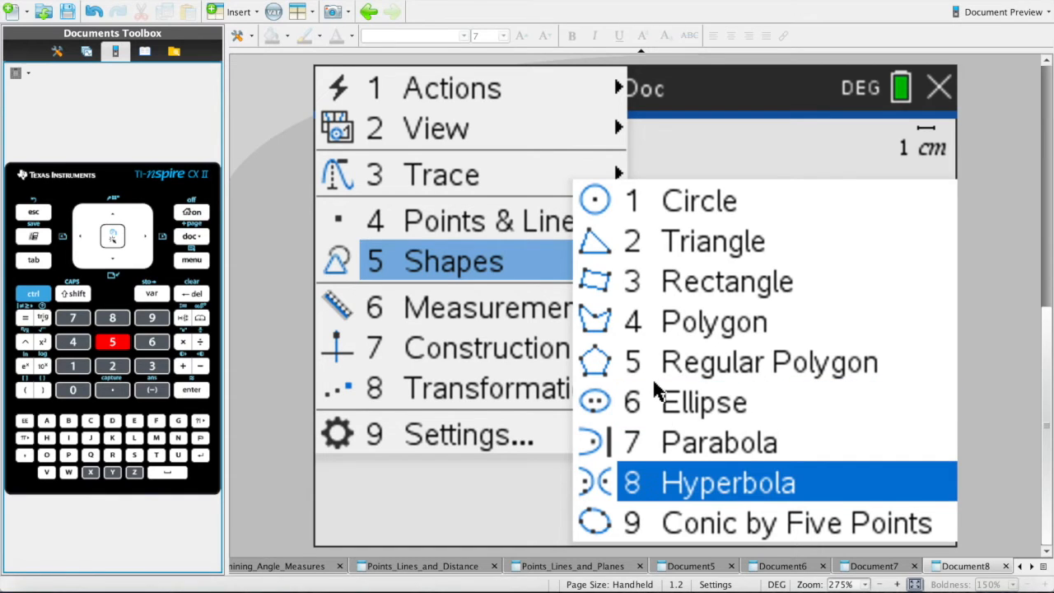
pyautogui.press('Up')
pyautogui.press('Up')
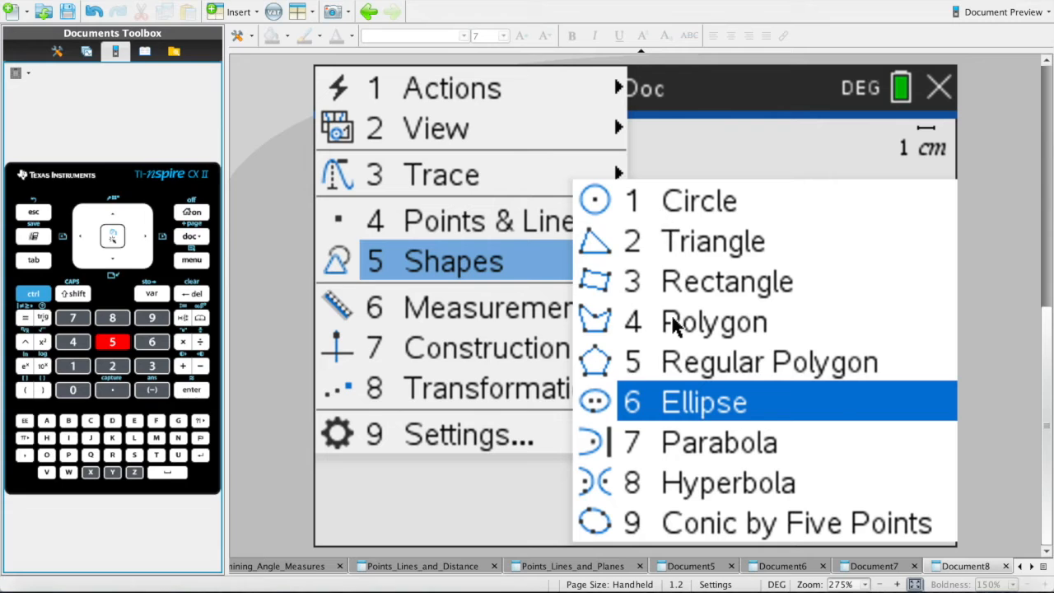
pyautogui.press('Up')
pyautogui.press('Up')
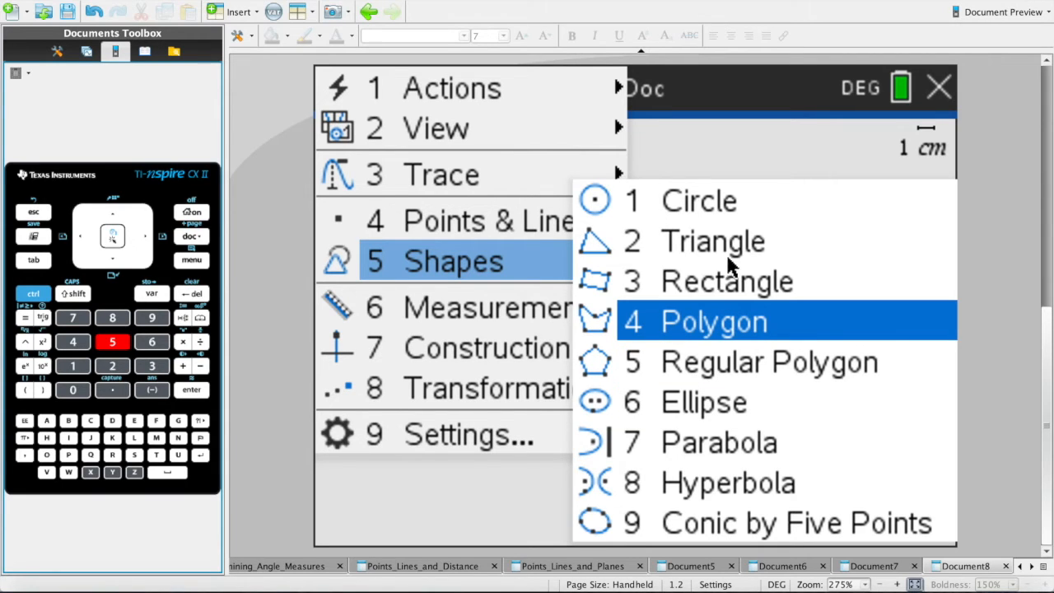
pyautogui.press('Up')
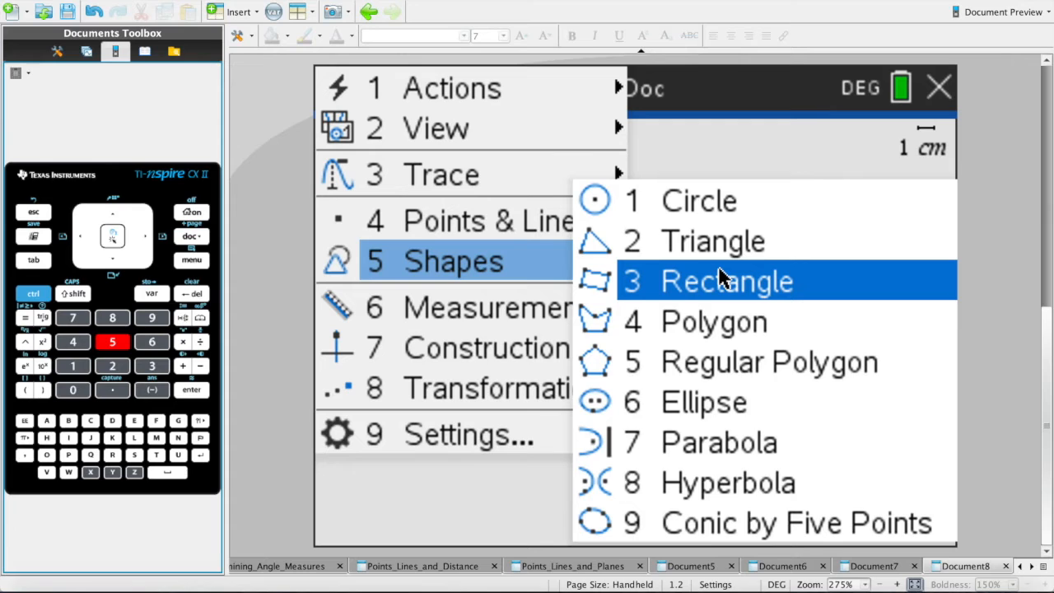
pyautogui.press('Down')
pyautogui.press('Up')
pyautogui.press('Up')
pyautogui.press('Up')
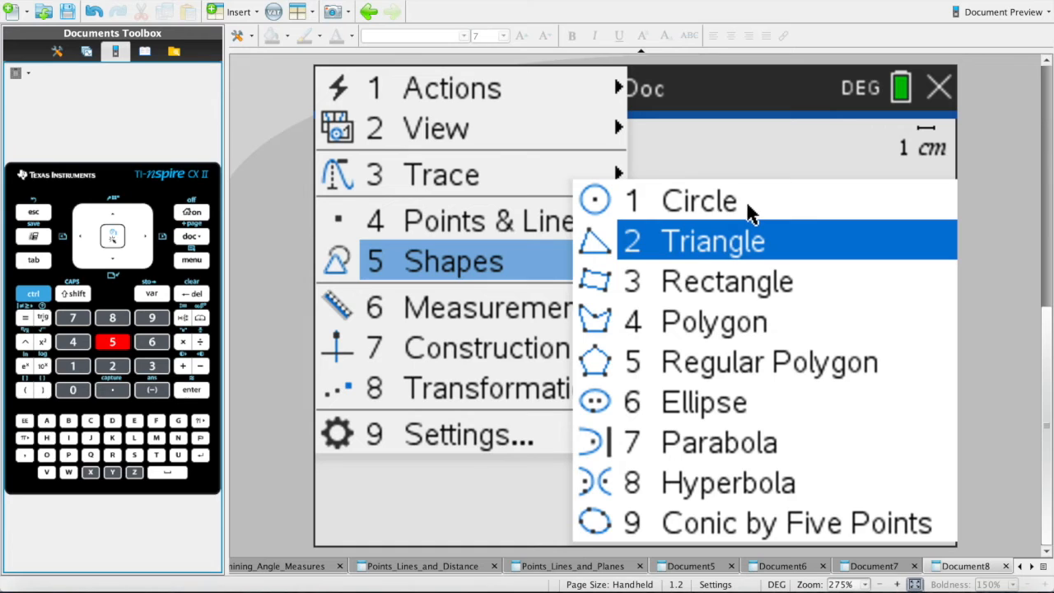
# Draw a large circle centred near the middle of page 1.2 with the Circle tool.
pyautogui.click(746, 202)
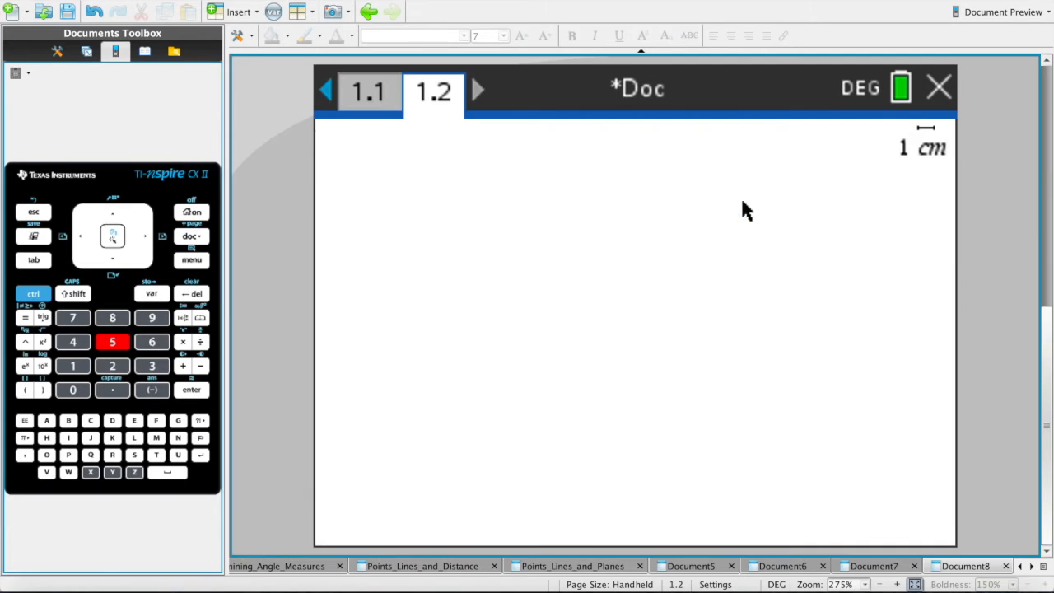
pyautogui.click(629, 332)
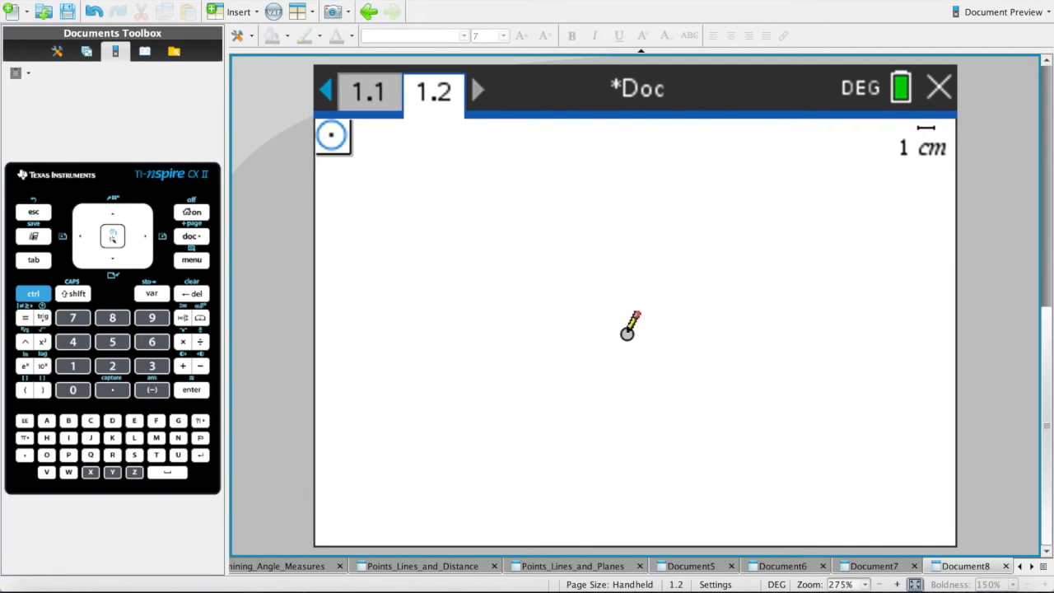
pyautogui.click(463, 289)
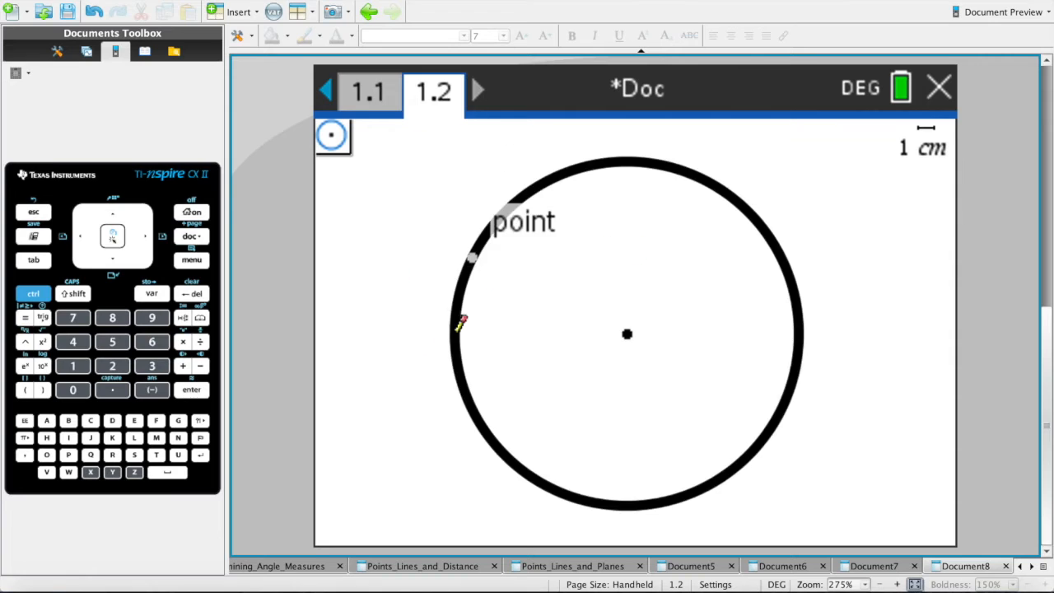
pyautogui.click(31, 213)
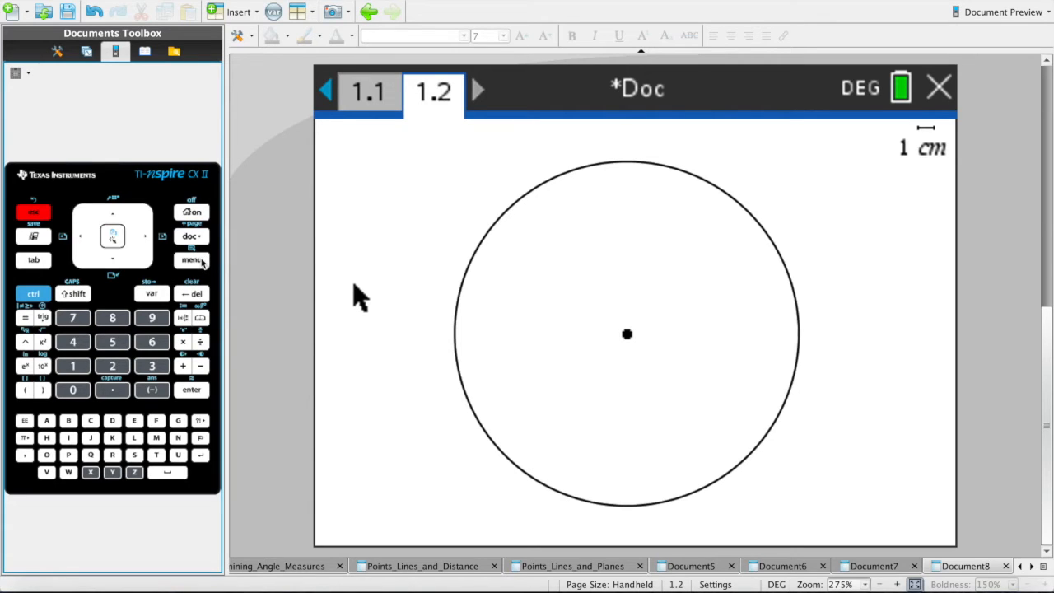
pyautogui.click(202, 261)
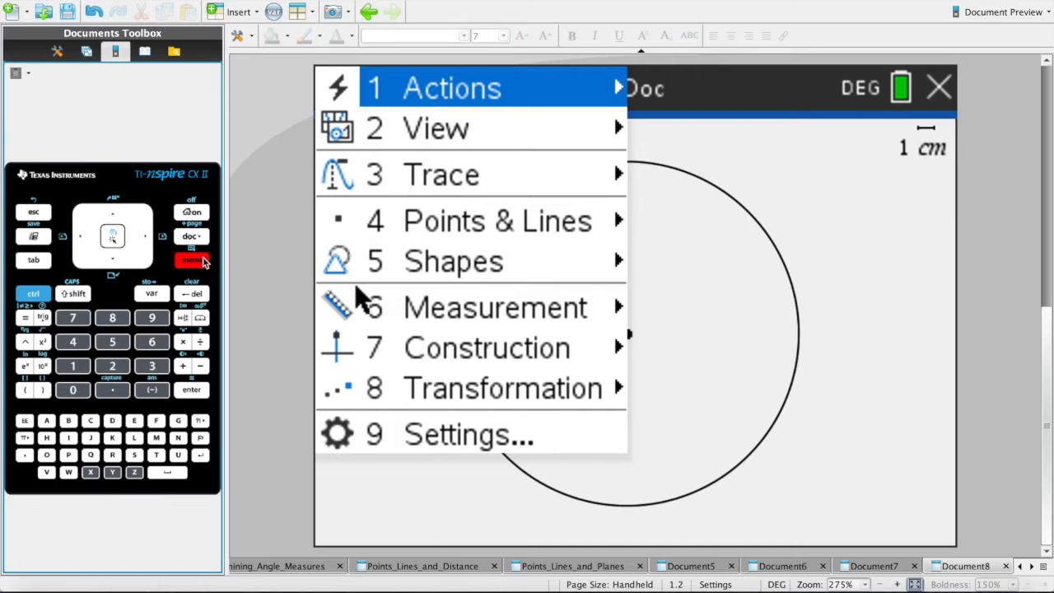
pyautogui.click(321, 300)
pyautogui.press('Escape')
pyautogui.press('Escape')
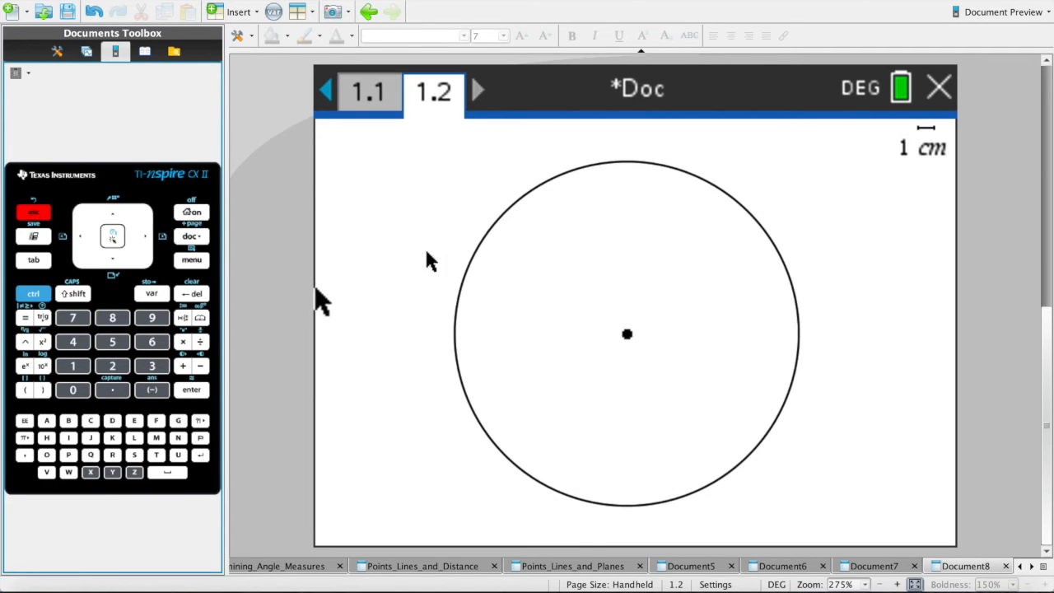
# Place two points on the circle, one on its lower-left arc and one on its lower-right arc.
pyautogui.press('p')
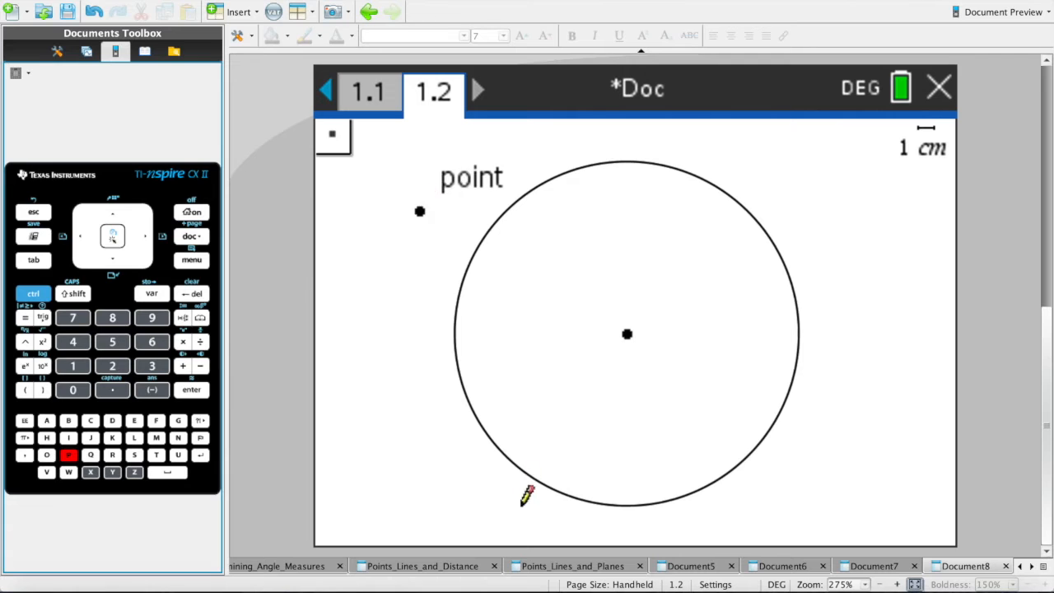
pyautogui.click(499, 449)
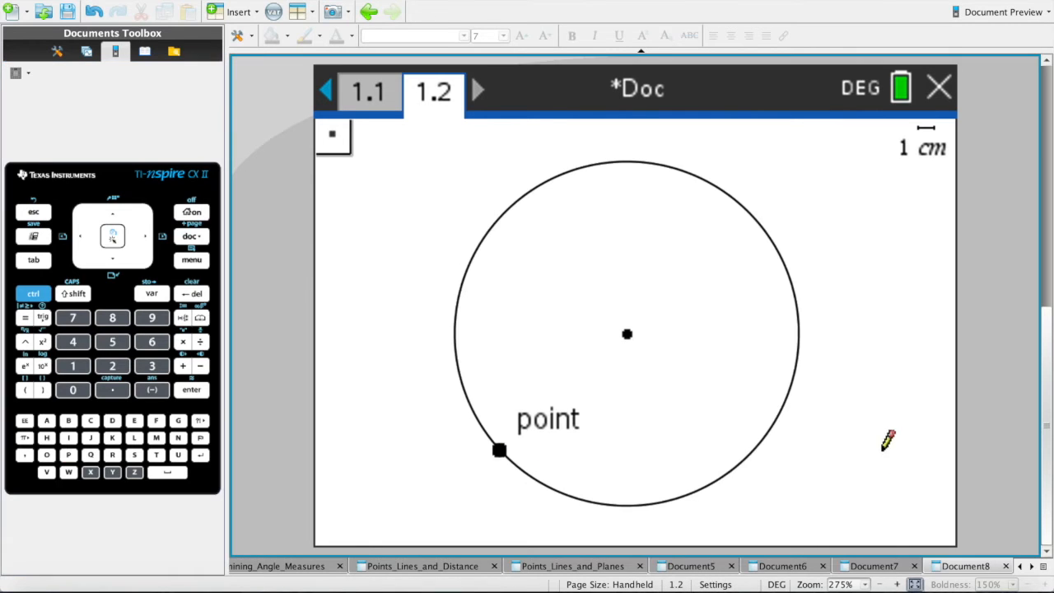
pyautogui.click(745, 459)
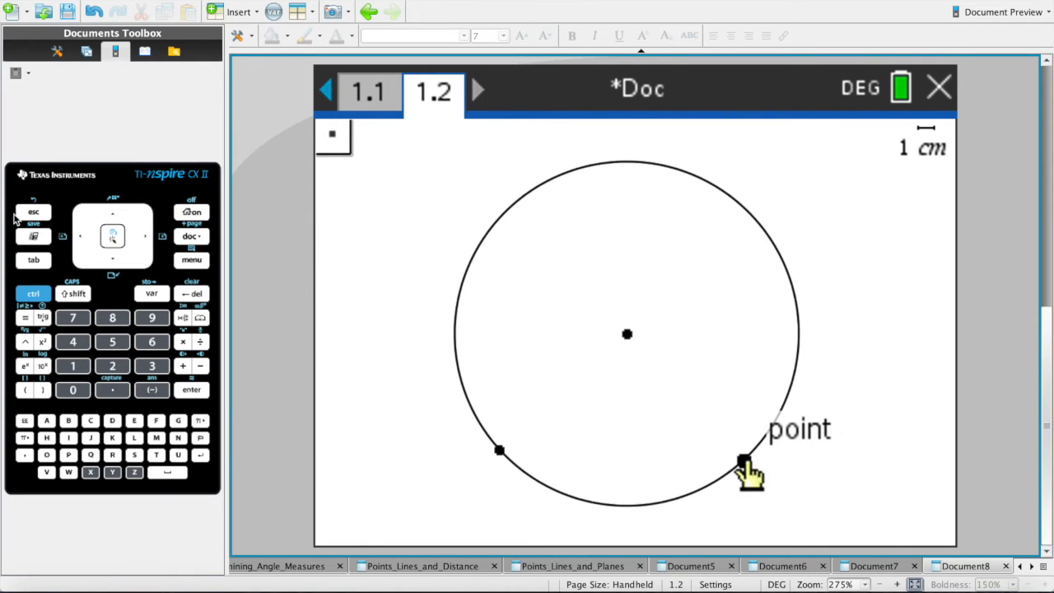
# Draw segments from the circle's centre to the lower-left and lower-right points on the circle.
pyautogui.press('Escape')
pyautogui.click(192, 261)
pyautogui.press('4')
pyautogui.press('5')
pyautogui.click(500, 452)
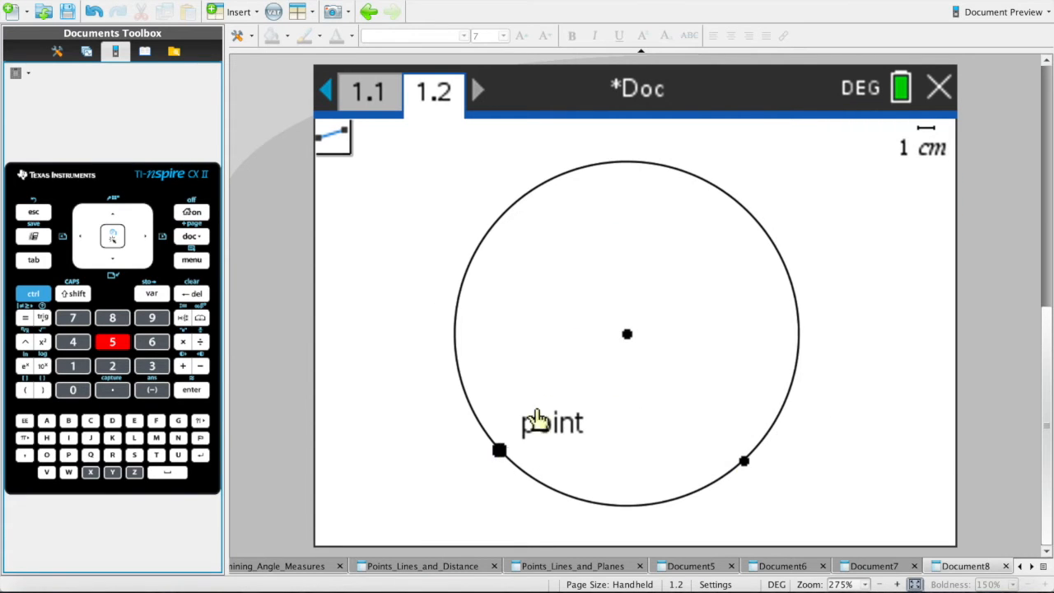
pyautogui.click(627, 335)
pyautogui.click(744, 460)
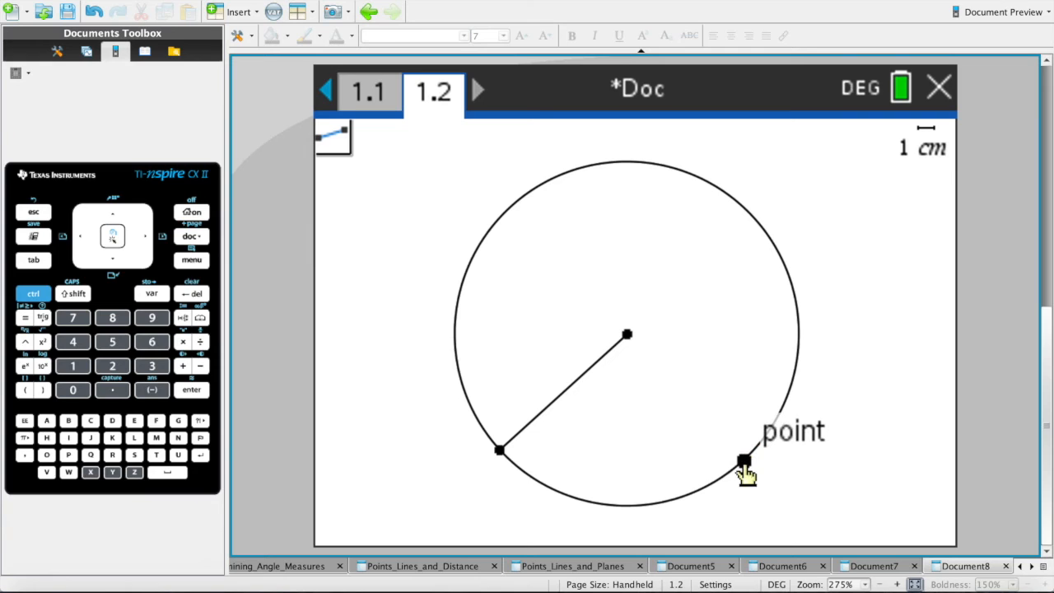
pyautogui.click(626, 335)
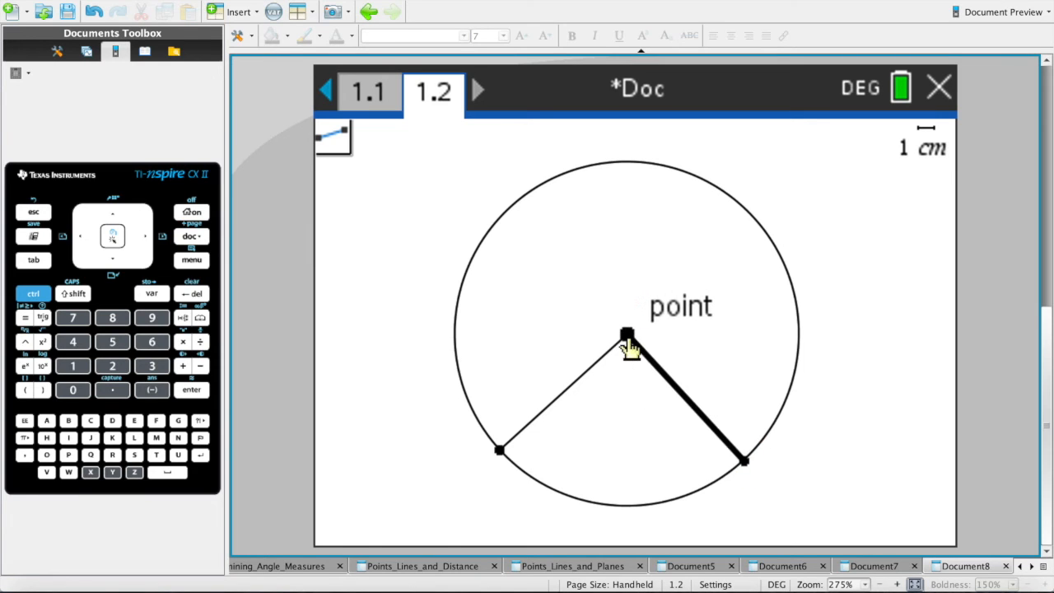
pyautogui.click(36, 213)
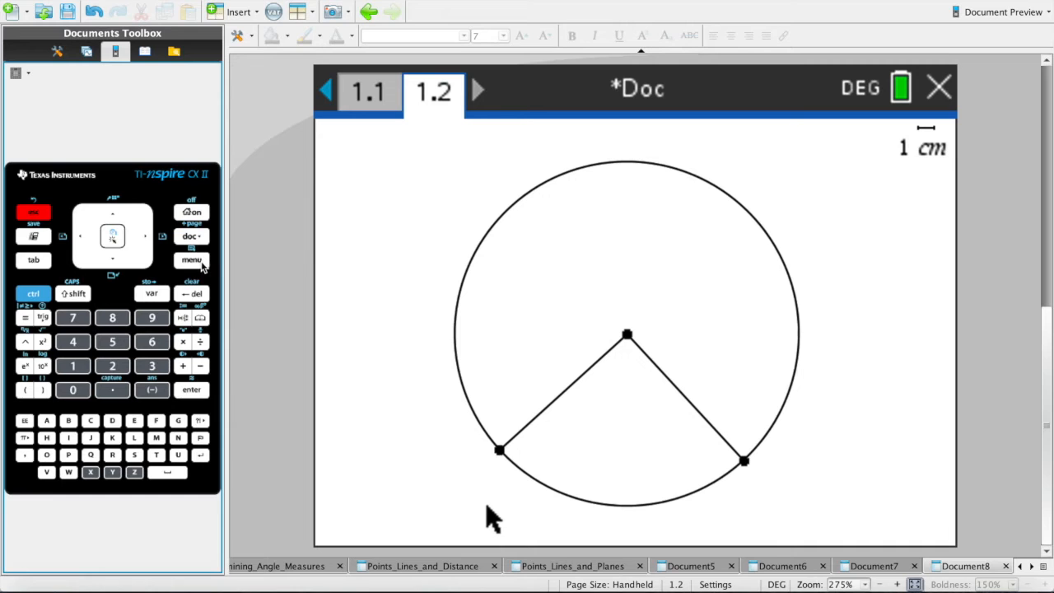
# Measure the central angle between the two radii, with the circle's centre as vertex.
pyautogui.click(201, 263)
pyautogui.press('6')
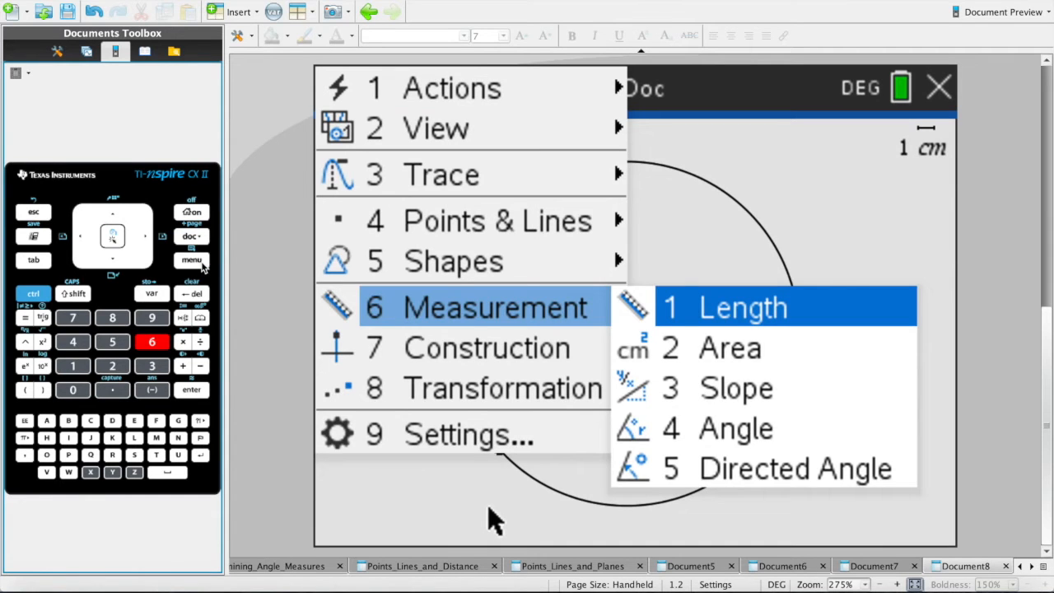
pyautogui.press('4')
pyautogui.click(499, 451)
pyautogui.click(628, 336)
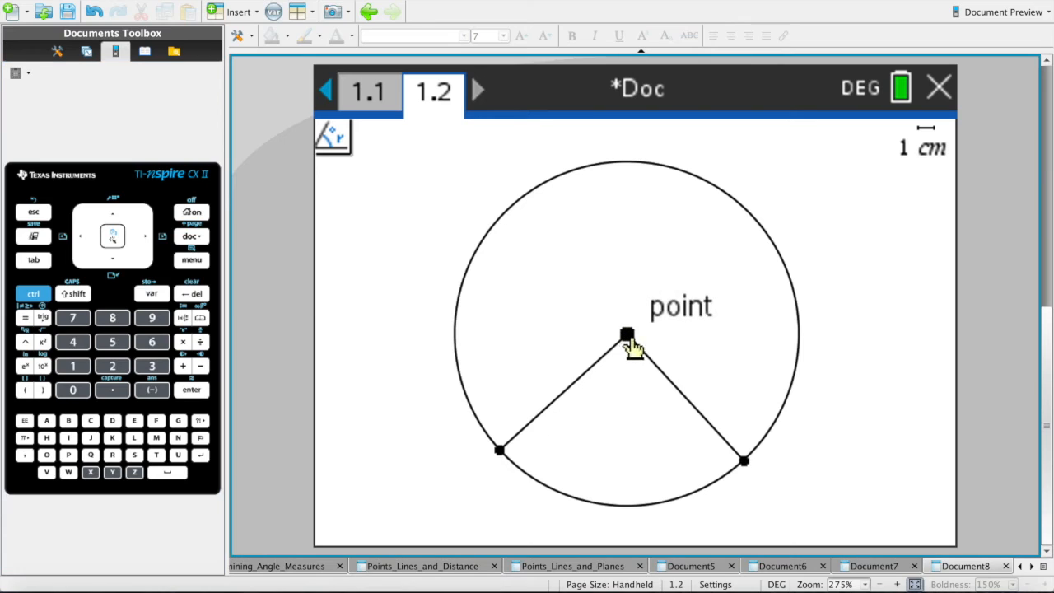
pyautogui.click(745, 466)
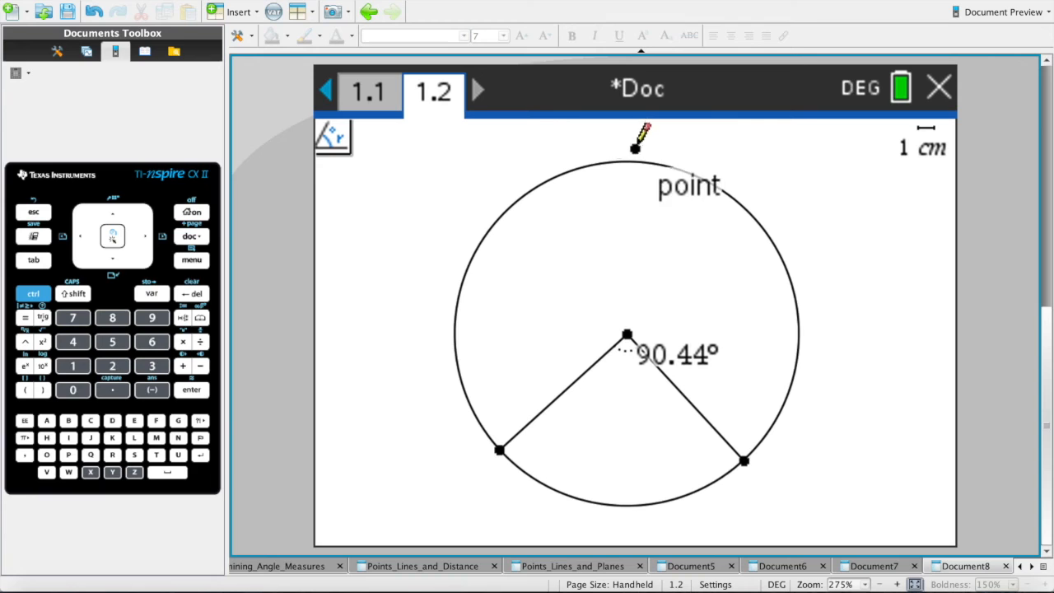
pyautogui.press('Escape')
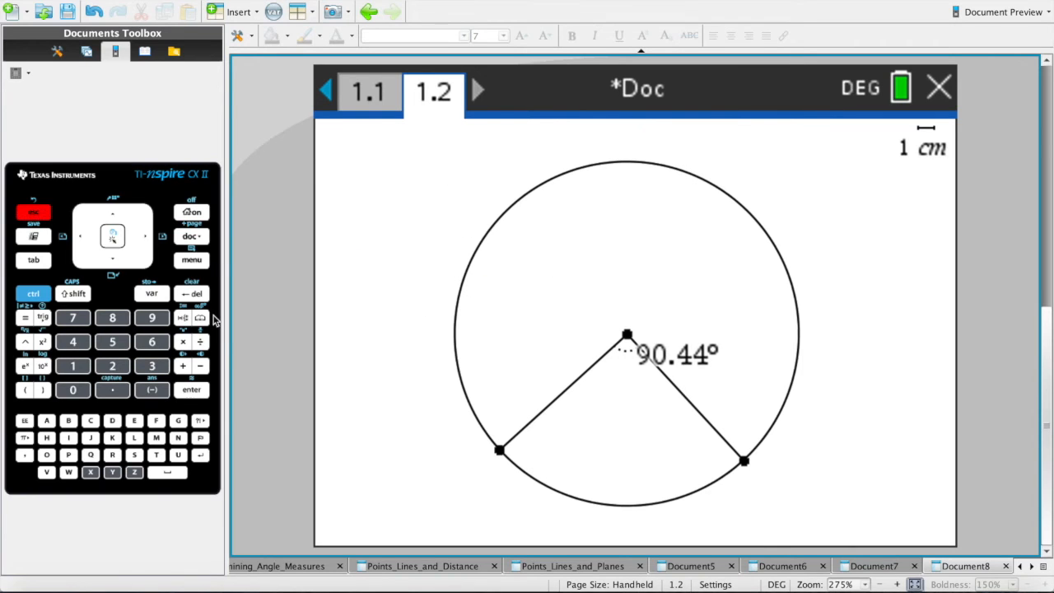
# Place a third point on the circle's upper-left arc with the Point tool.
pyautogui.press('p')
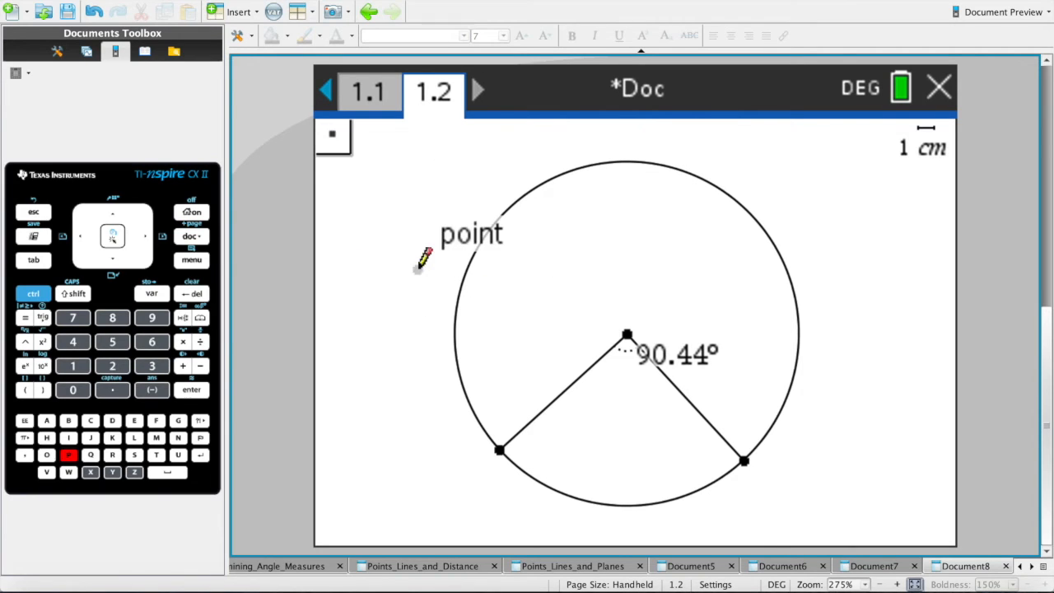
pyautogui.click(628, 161)
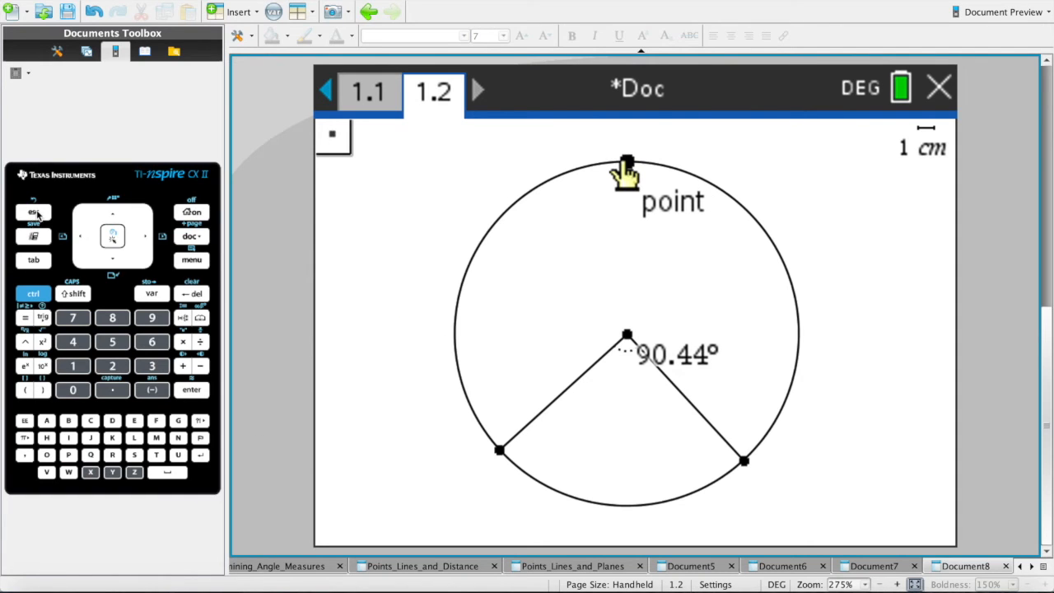
pyautogui.hotkey('ctrl', 'z')
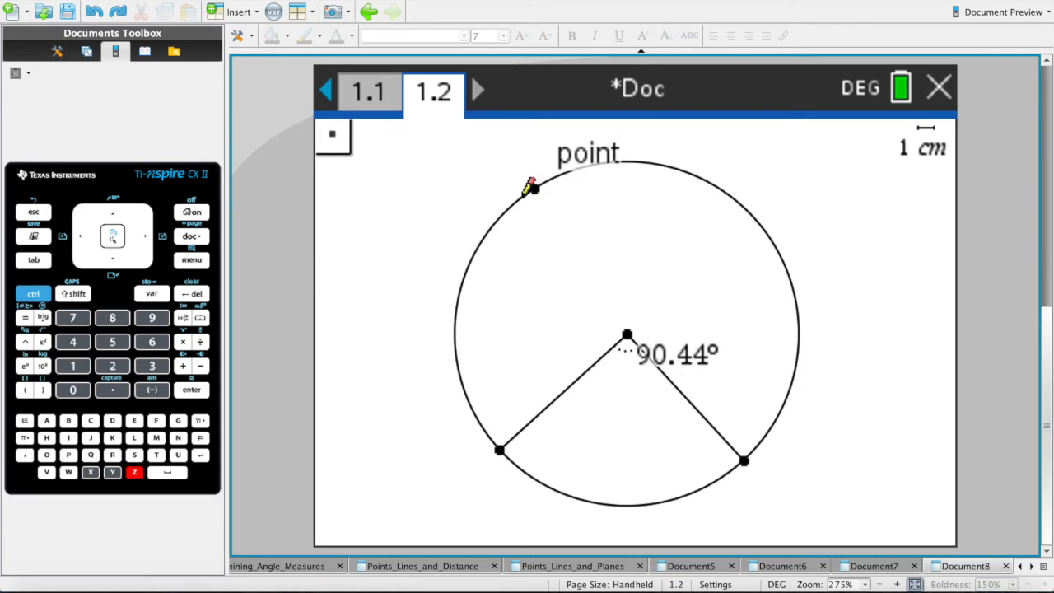
pyautogui.click(514, 203)
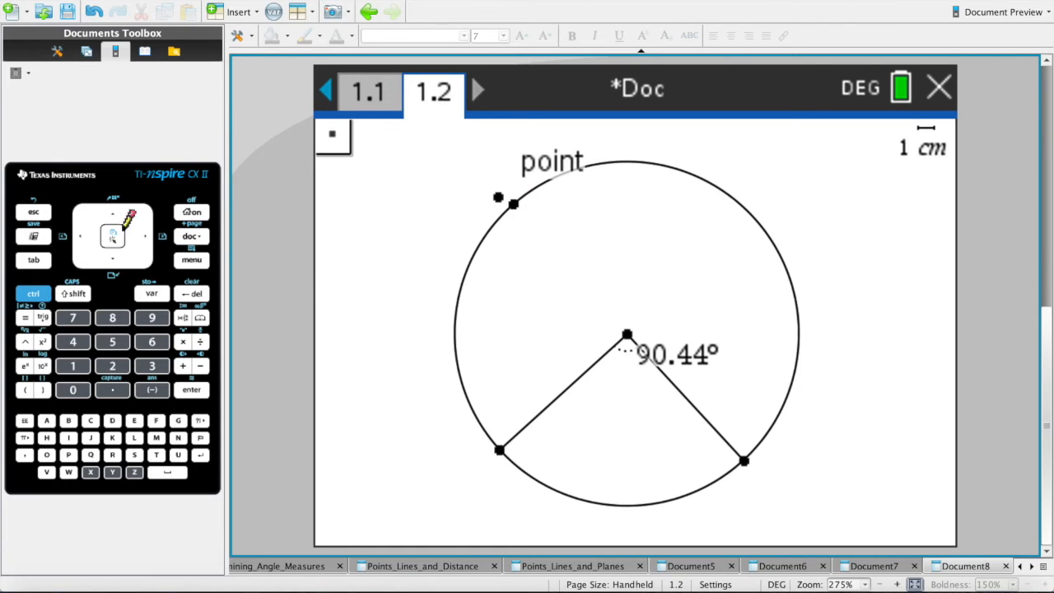
pyautogui.click(31, 211)
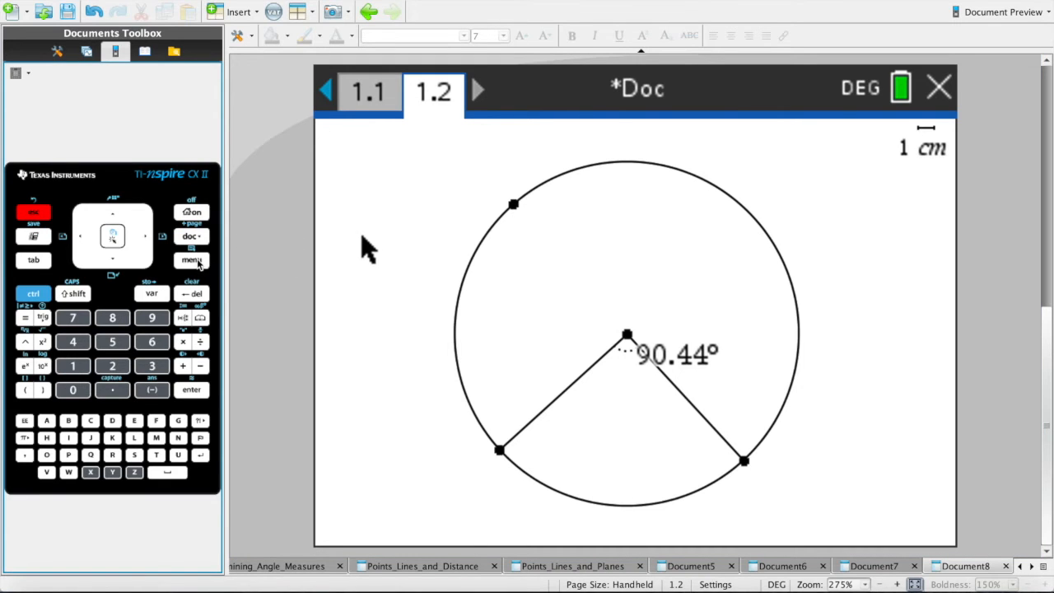
# Draw segments joining the upper-left point on the circle to the lower-left and lower-right points.
pyautogui.click(192, 260)
pyautogui.press('4')
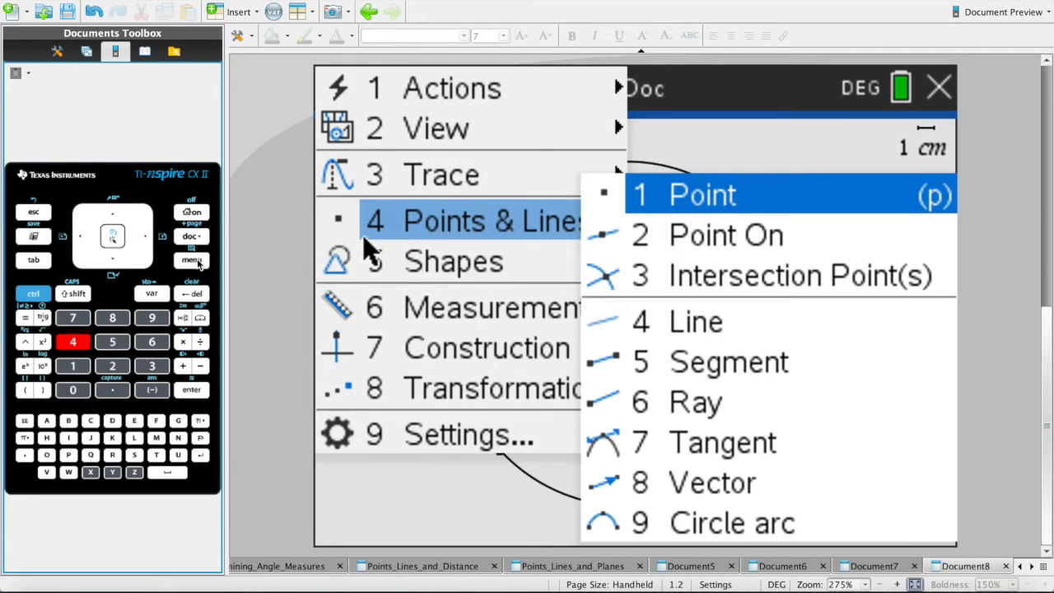
pyautogui.press('5')
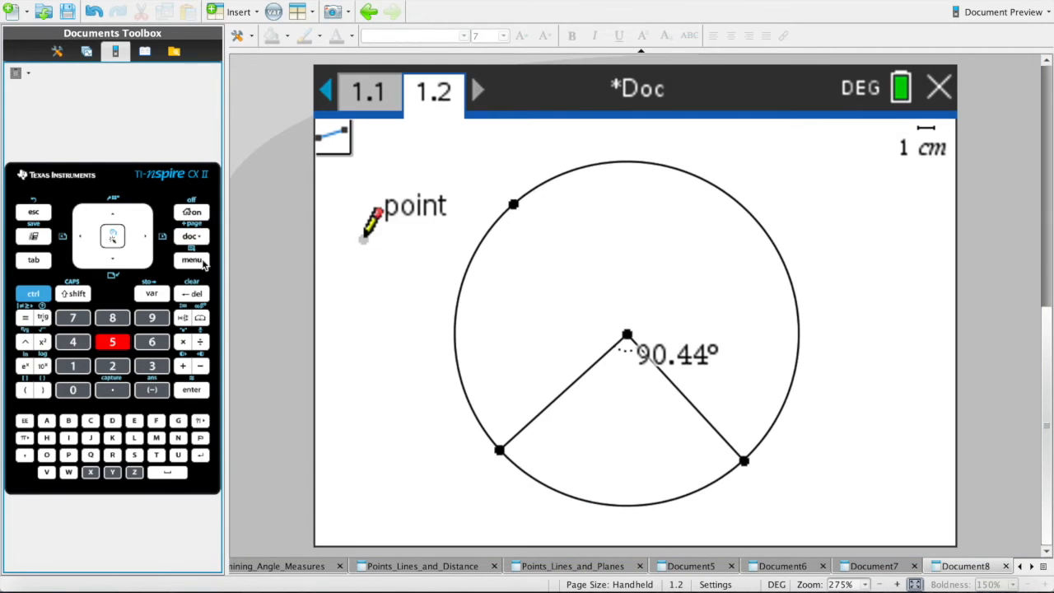
pyautogui.click(513, 204)
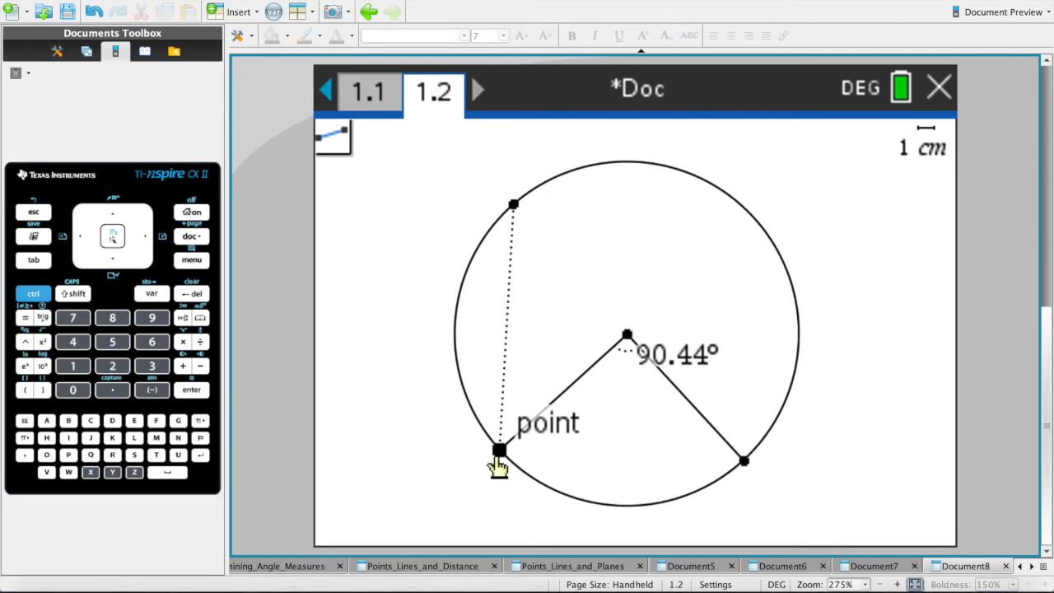
pyautogui.click(500, 449)
pyautogui.click(744, 463)
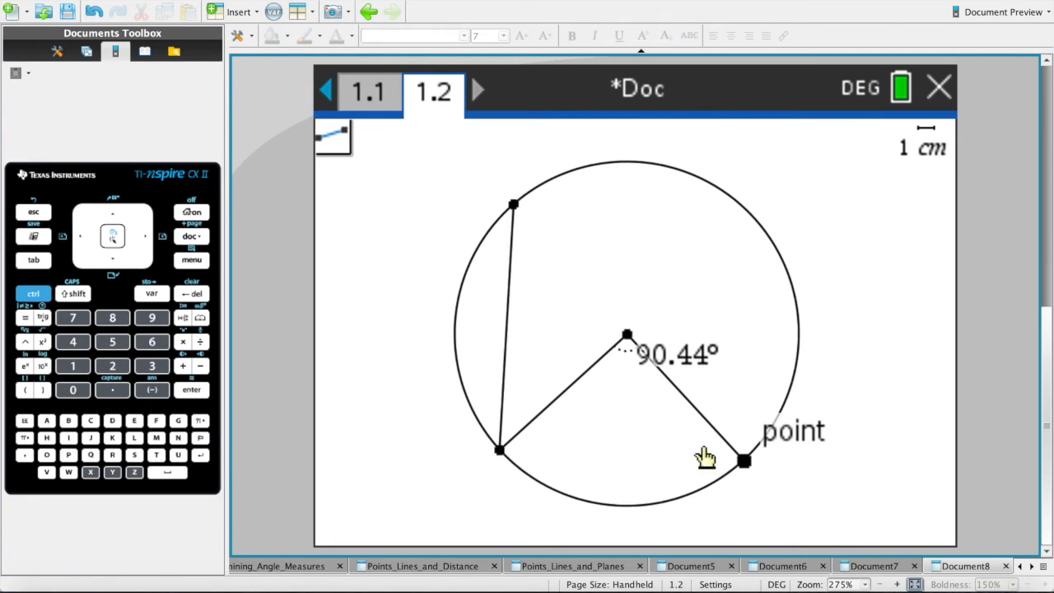
pyautogui.click(513, 205)
pyautogui.click(34, 212)
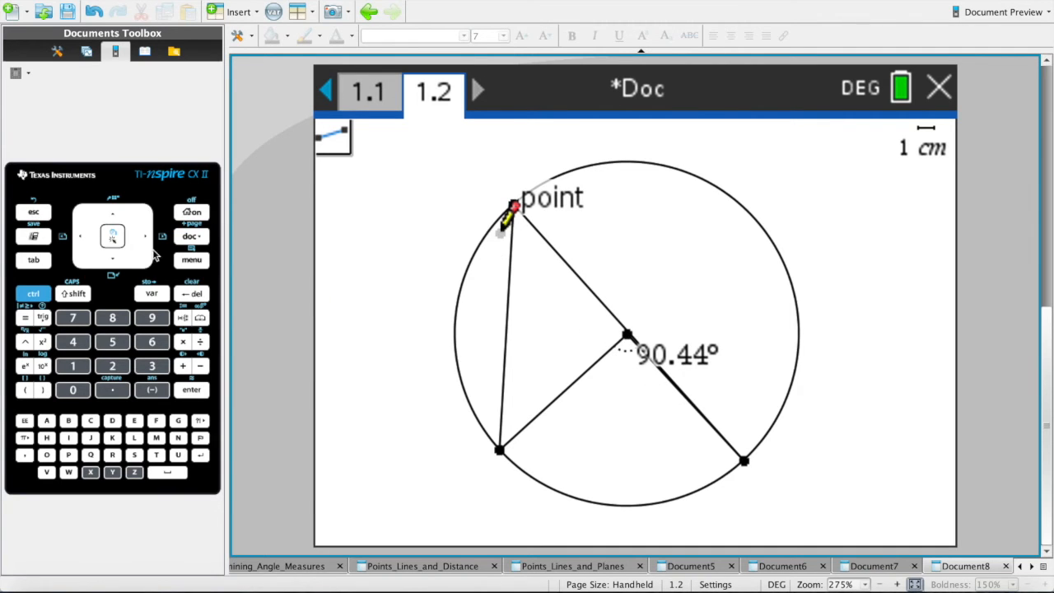
# Measure the inscribed angle at the upper-left point, running from the lower-left point to the lower-right point.
pyautogui.click(191, 261)
pyautogui.press('4')
pyautogui.press('2')
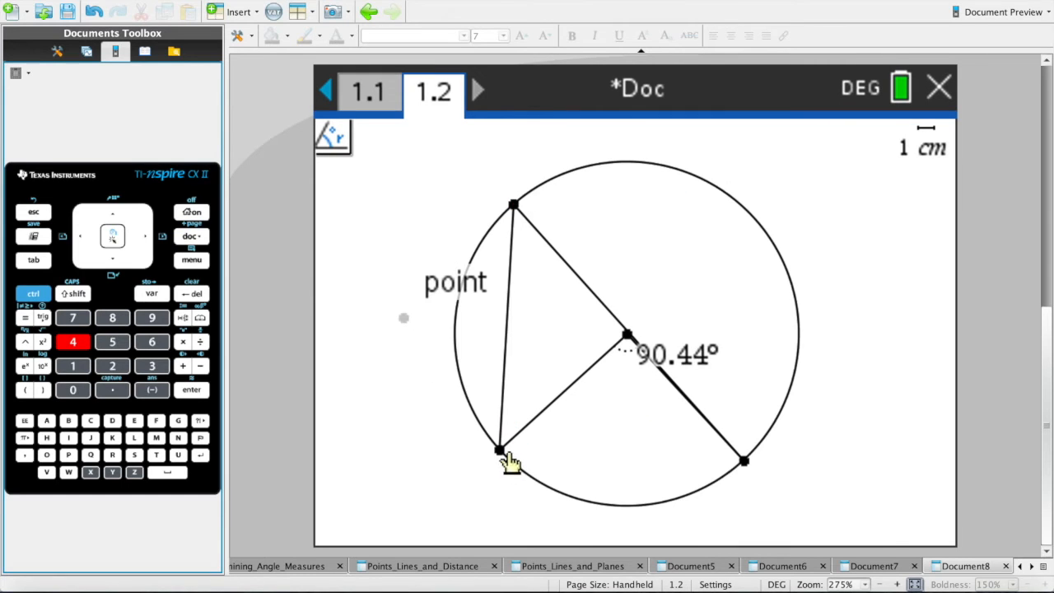
pyautogui.click(541, 101)
pyautogui.press('Escape')
pyautogui.click(514, 206)
pyautogui.click(745, 463)
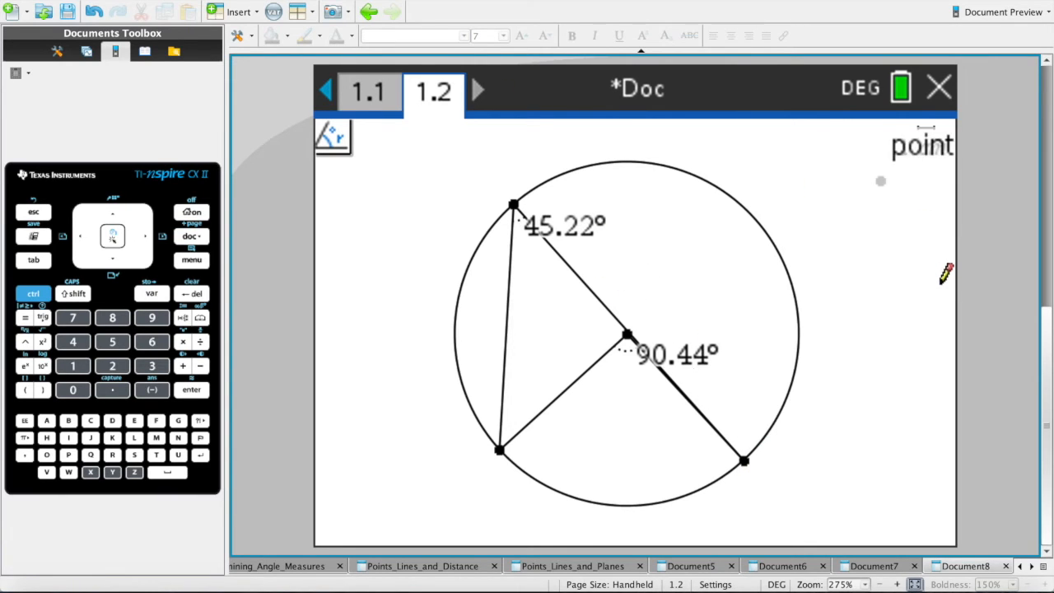
pyautogui.press('Escape')
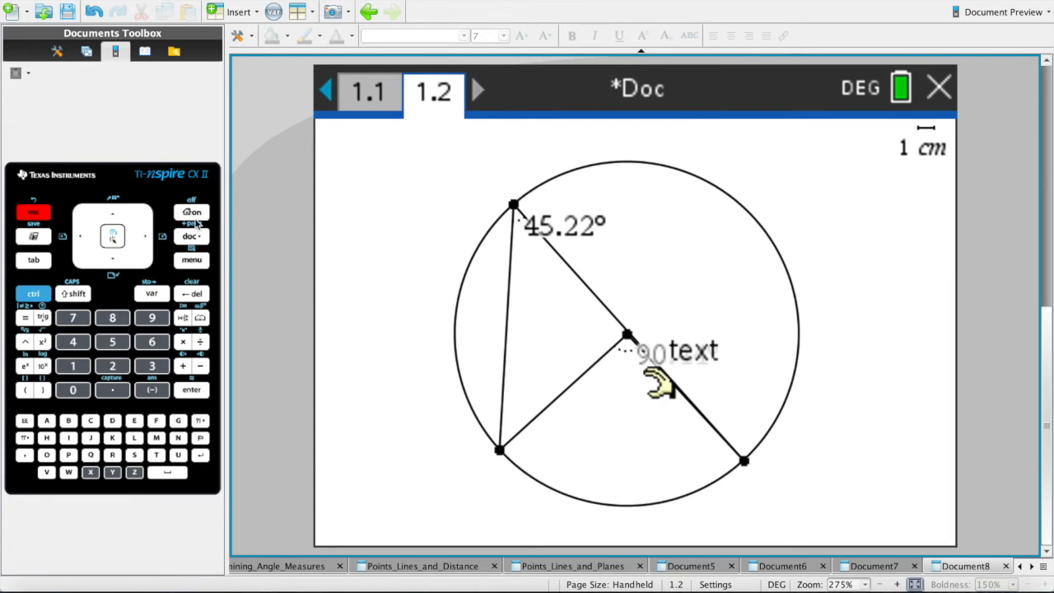
# Add a Calculator page to the document and calculate 90.44 divided by 2.
pyautogui.press('Home')
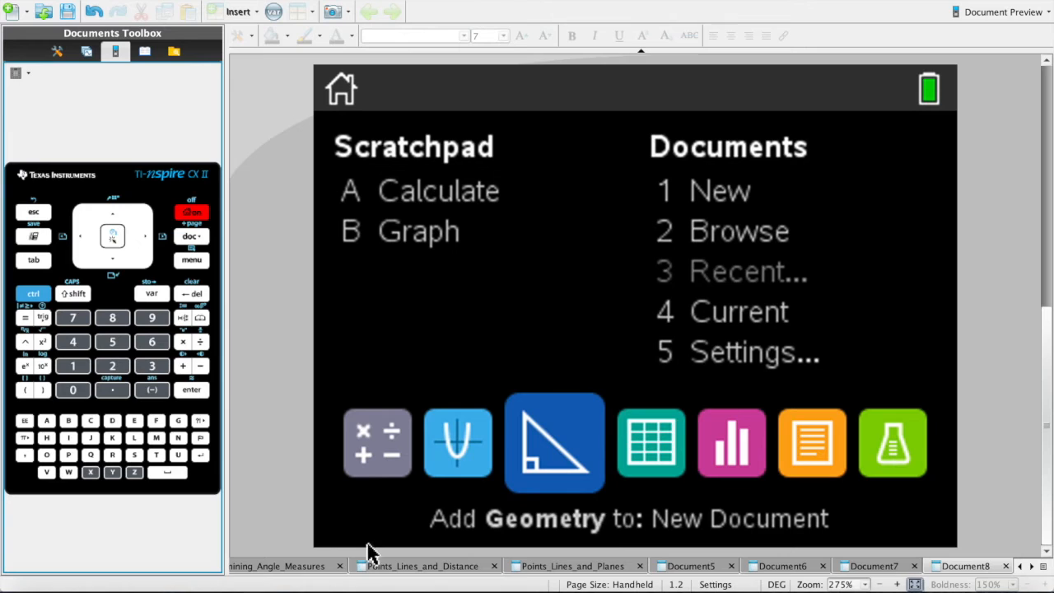
pyautogui.click(383, 416)
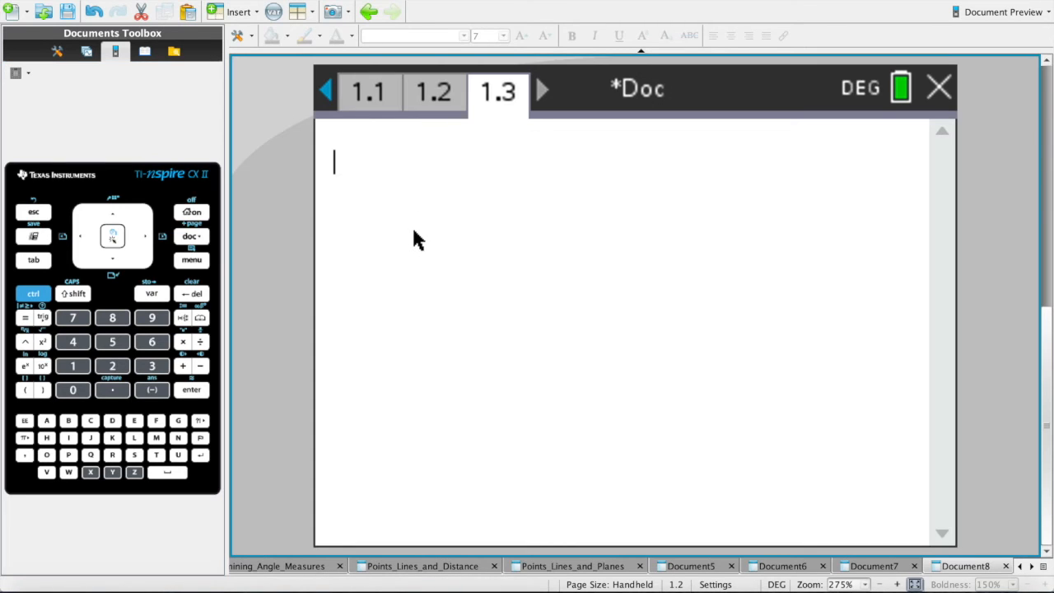
pyautogui.write('90.')
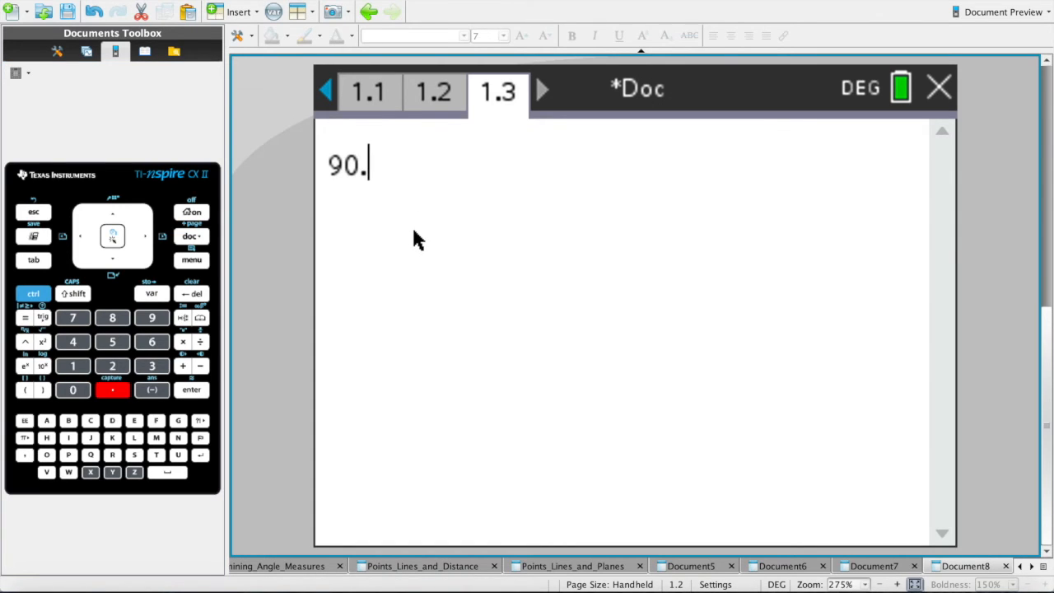
pyautogui.write('44/2')
pyautogui.press('Return')
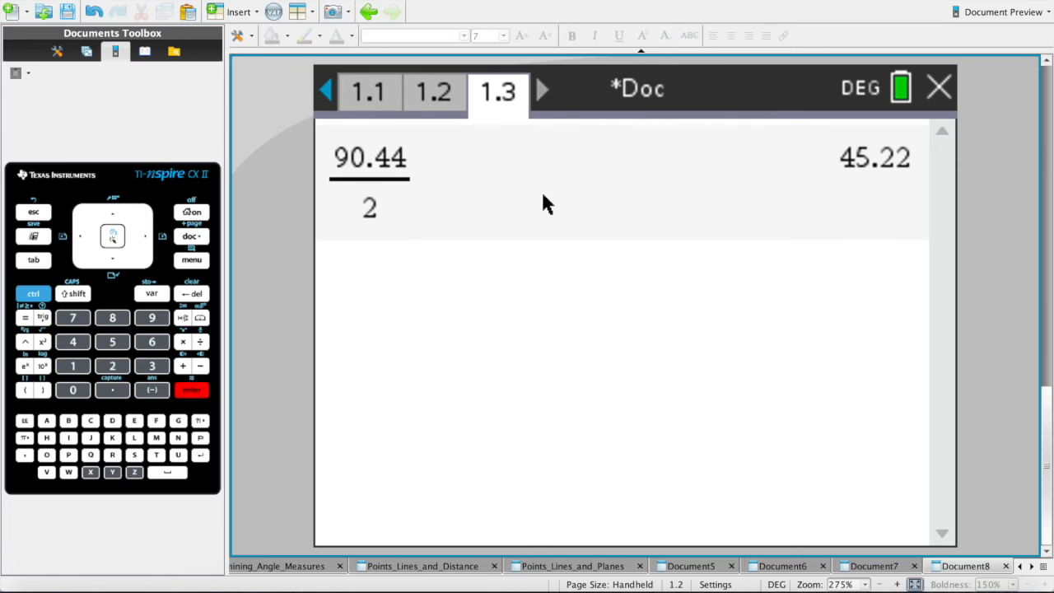
# Compare pages 1.2 and 1.3, delete the Calculator page in the page sorter, and reopen the circle page.
pyautogui.click(458, 102)
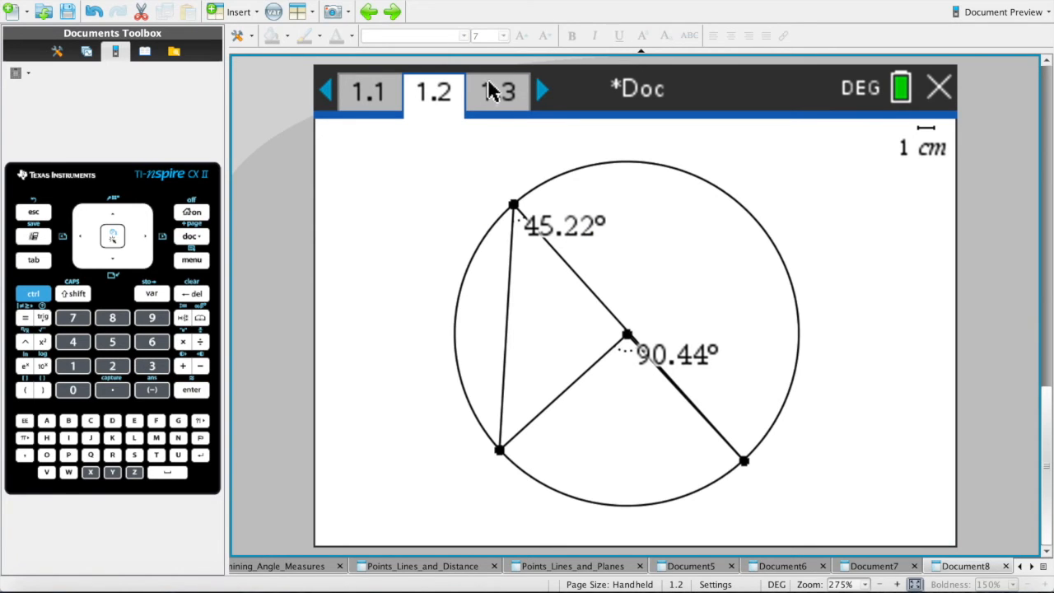
pyautogui.click(529, 112)
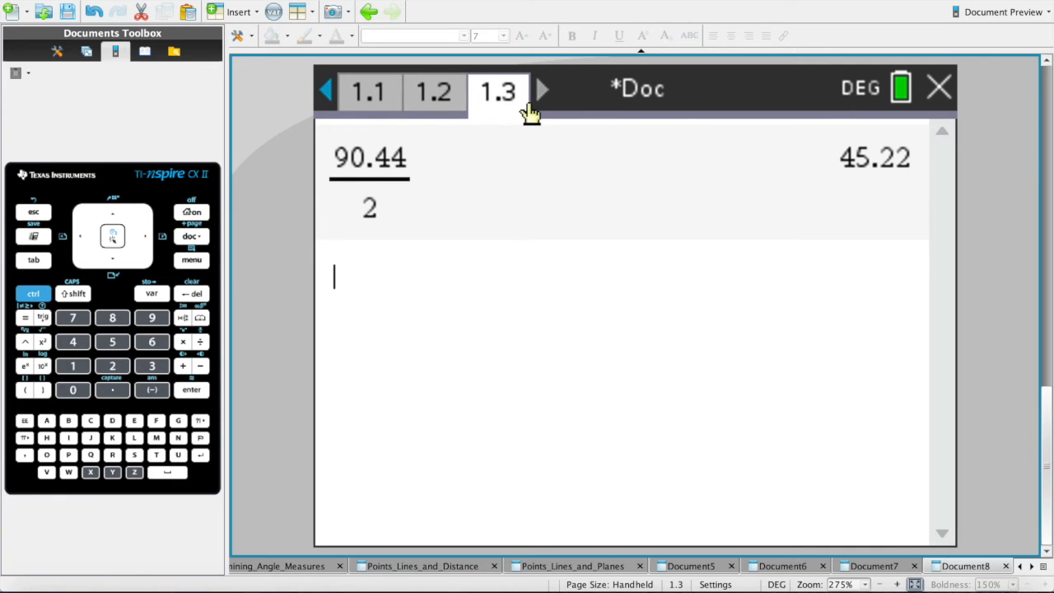
pyautogui.hotkey('ctrl', 'Up')
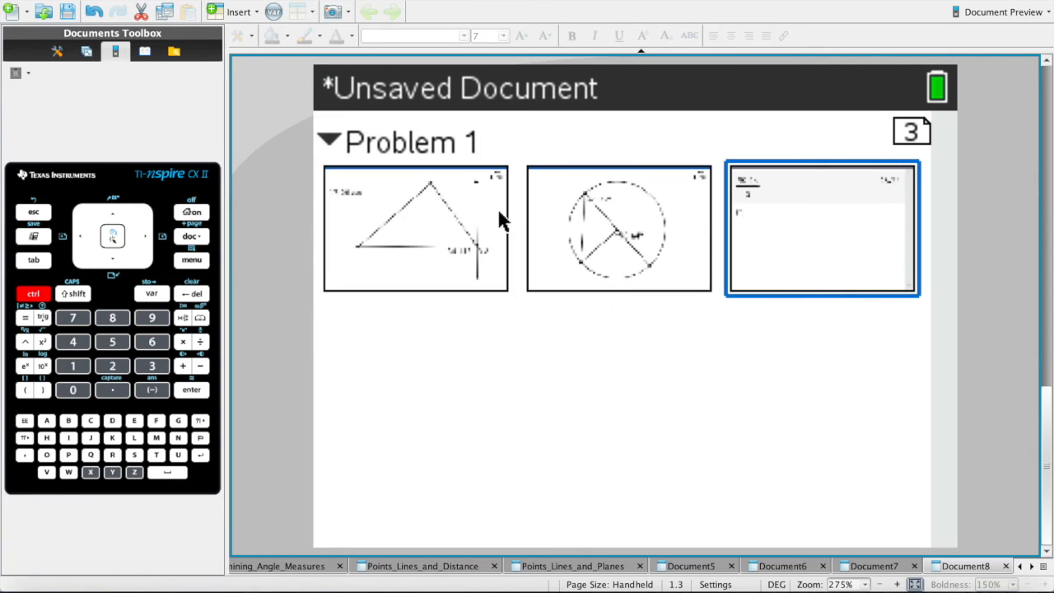
pyautogui.doubleClick(684, 232)
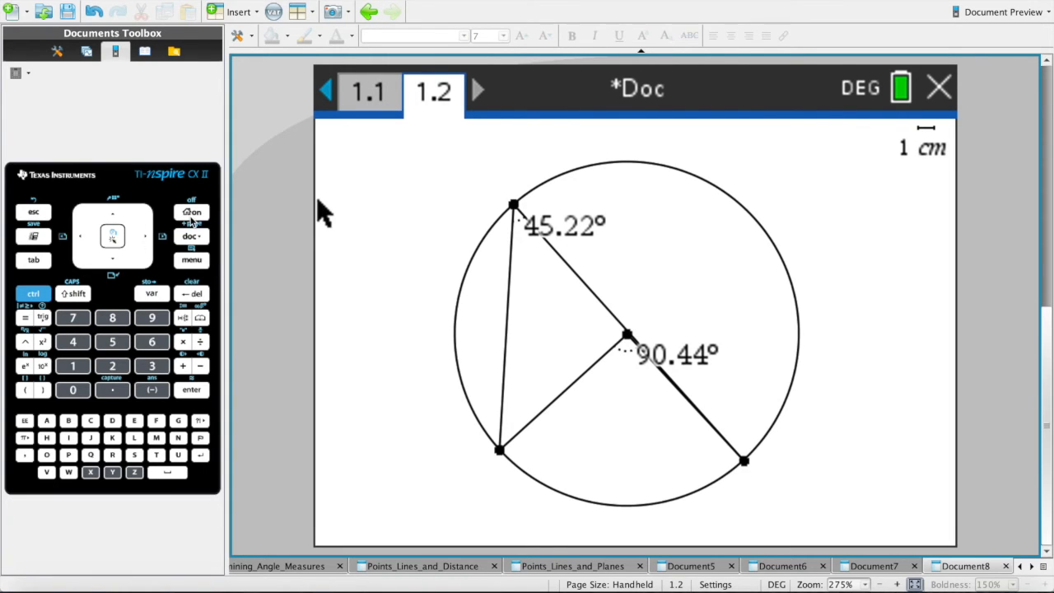
# Add a blank Geometry page as page 1.3 and return to the circle on page 1.2.
pyautogui.click(188, 223)
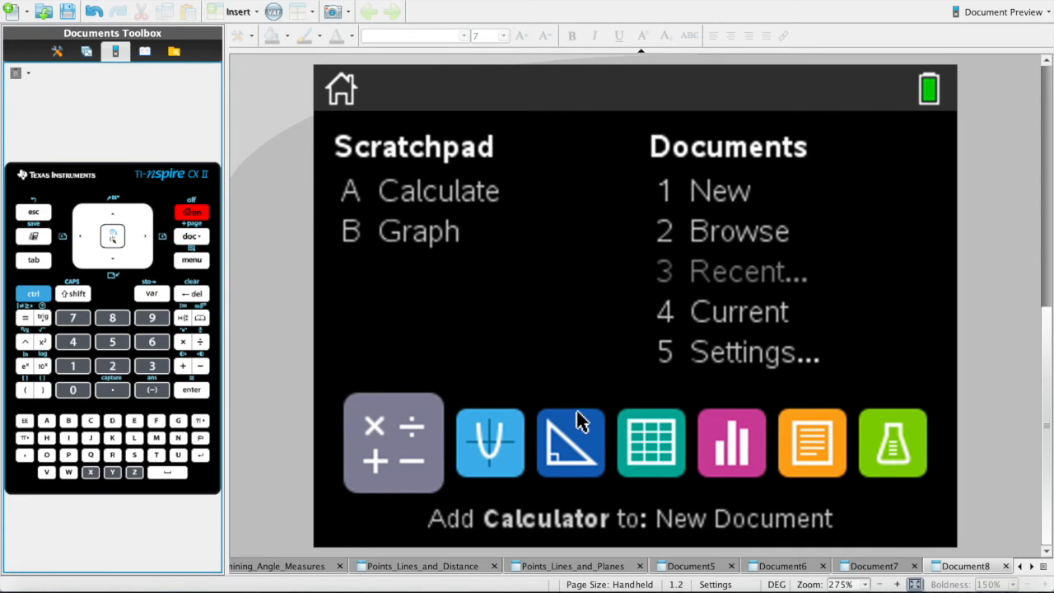
pyautogui.click(572, 457)
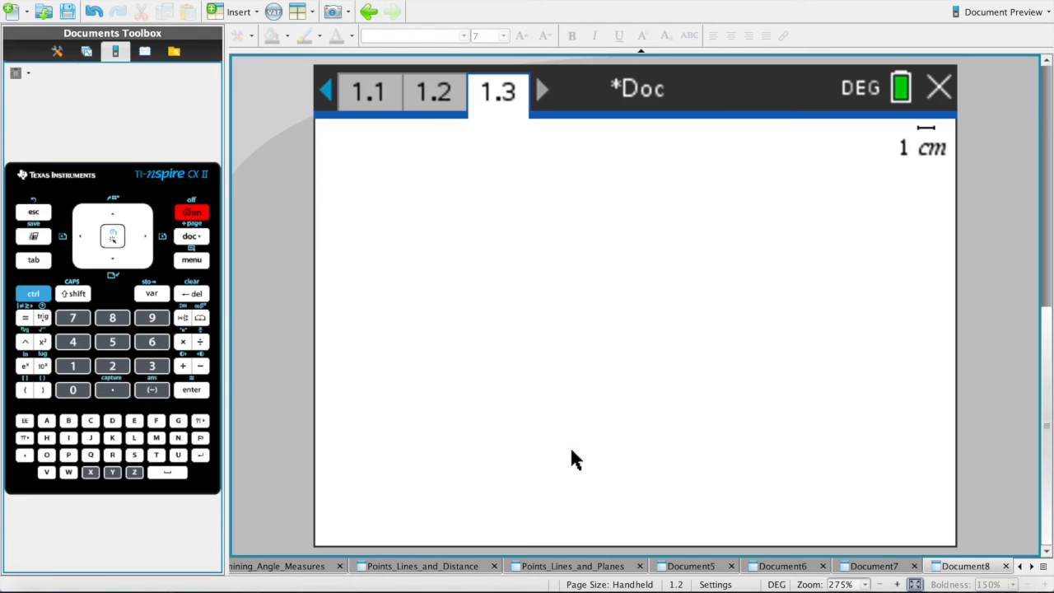
pyautogui.click(444, 86)
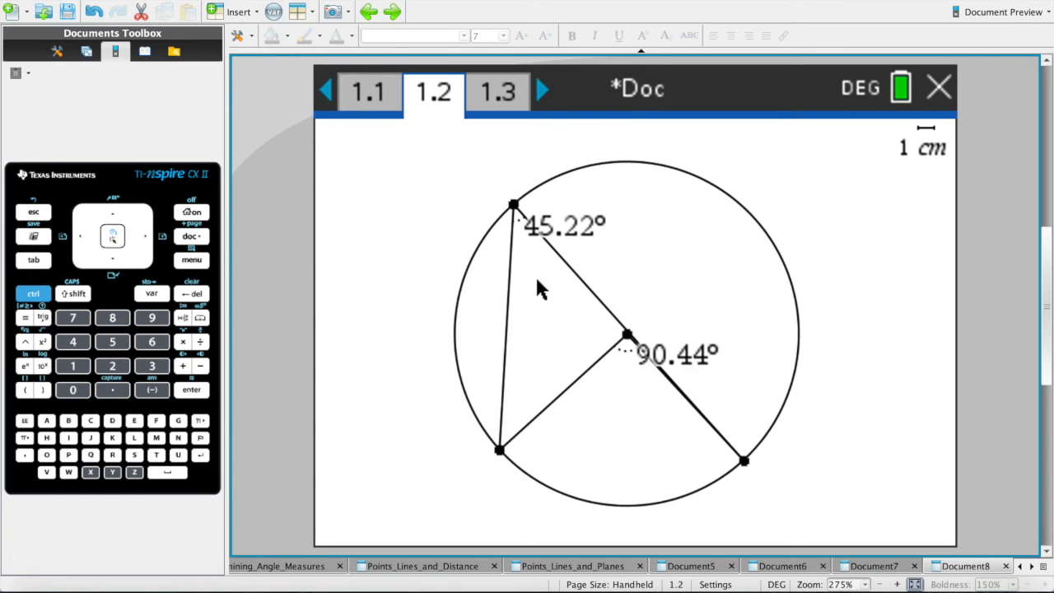
# Move the inscribed angle's vertex around the circle to test the angle, leaving it near the top of the circle.
pyautogui.moveTo(512, 204); pyautogui.dragTo(634, 157)
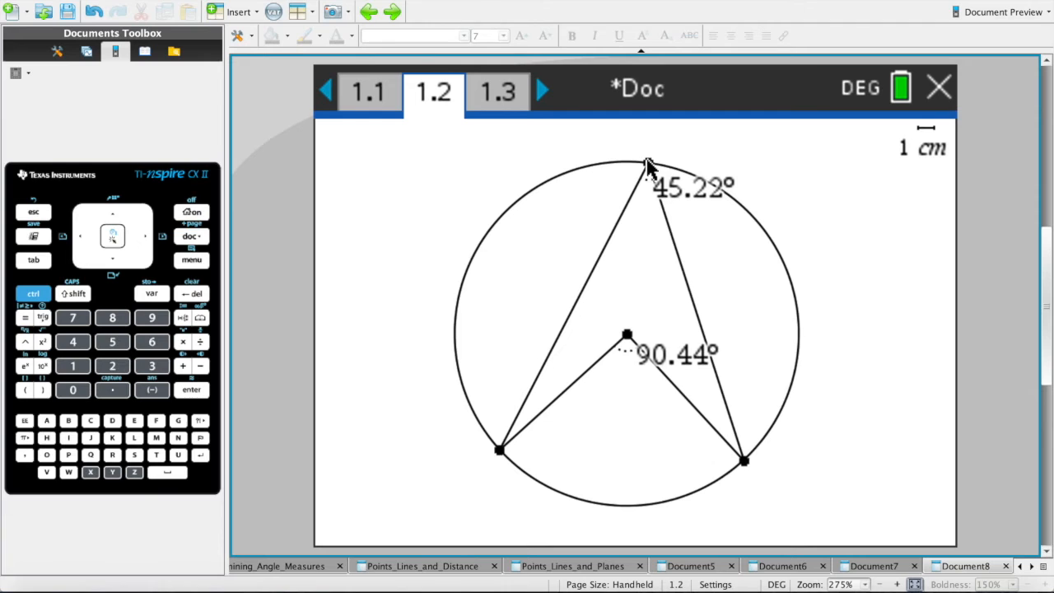
pyautogui.moveTo(731, 200); pyautogui.dragTo(744, 440)
pyautogui.moveTo(755, 300); pyautogui.dragTo(631, 536)
pyautogui.moveTo(617, 366); pyautogui.dragTo(800, 301)
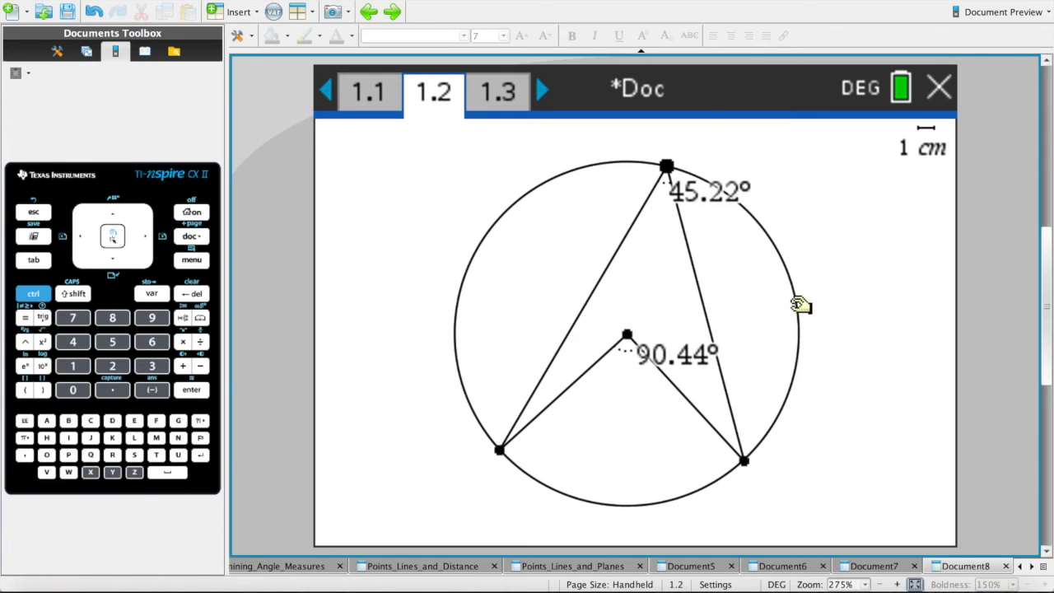
pyautogui.moveTo(506, 236); pyautogui.dragTo(618, 165)
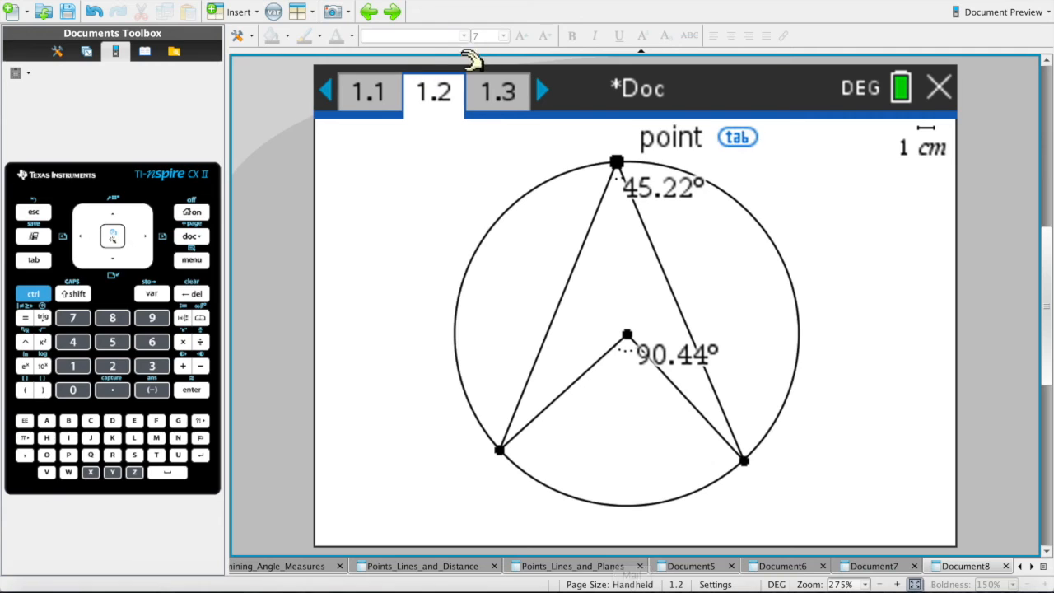
# Draw a horizontal rectangle across the middle of the blank Geometry page 1.3.
pyautogui.click(510, 97)
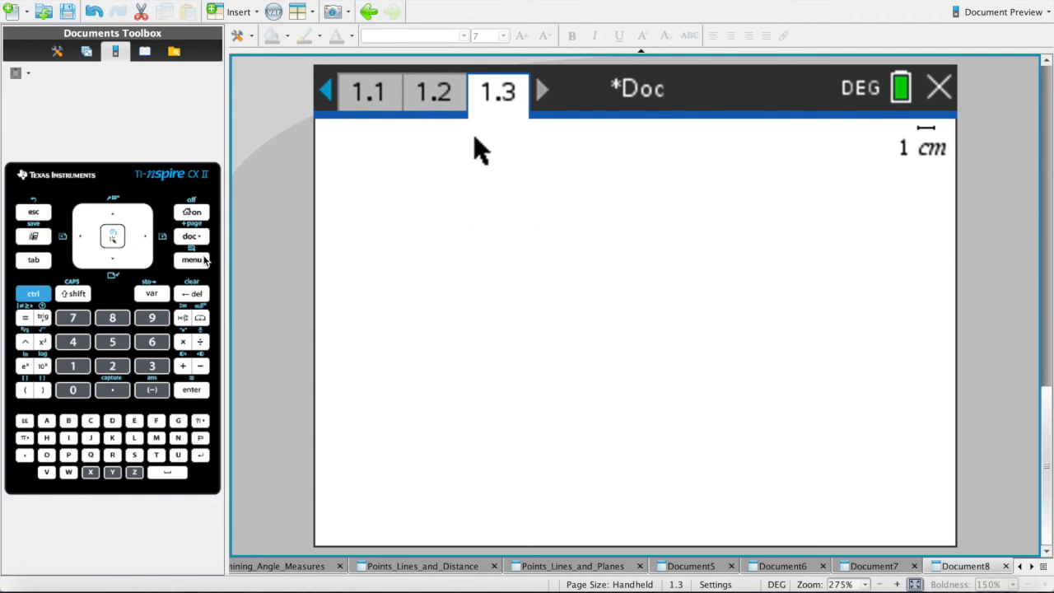
pyautogui.click(192, 261)
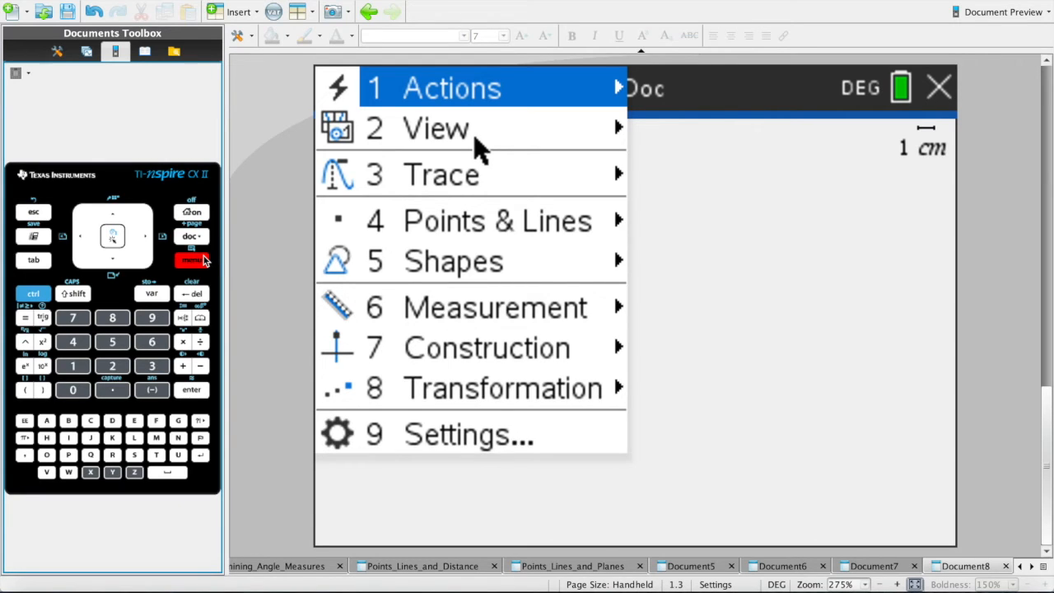
pyautogui.press('5')
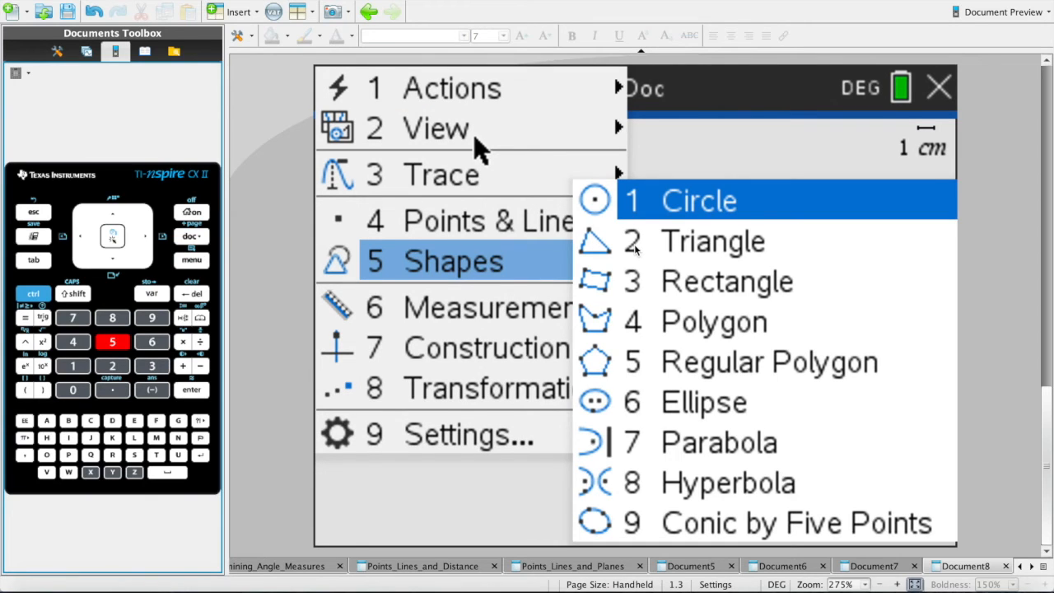
pyautogui.click(686, 281)
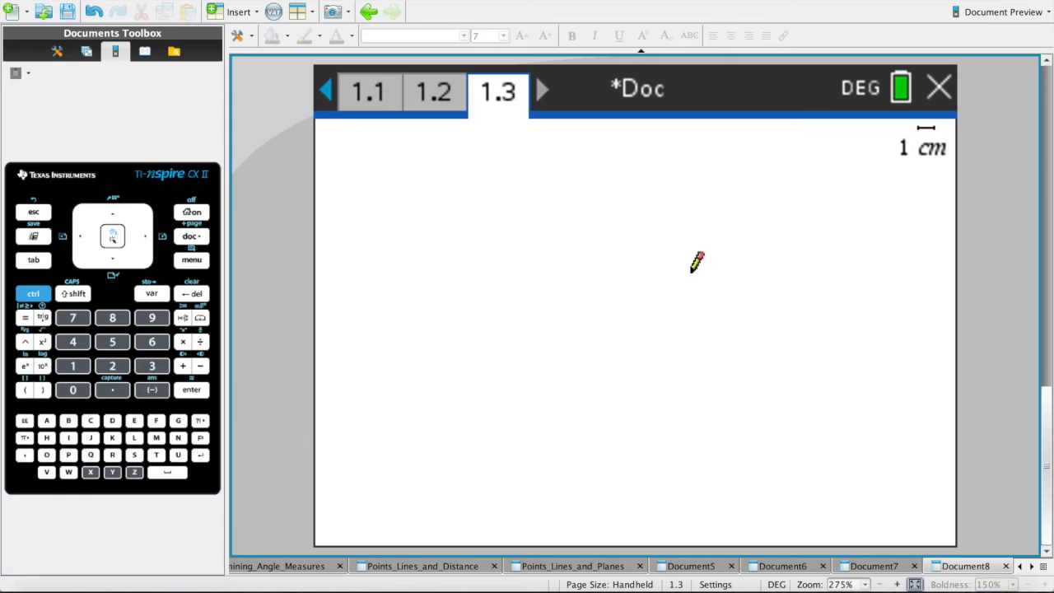
pyautogui.click(434, 237)
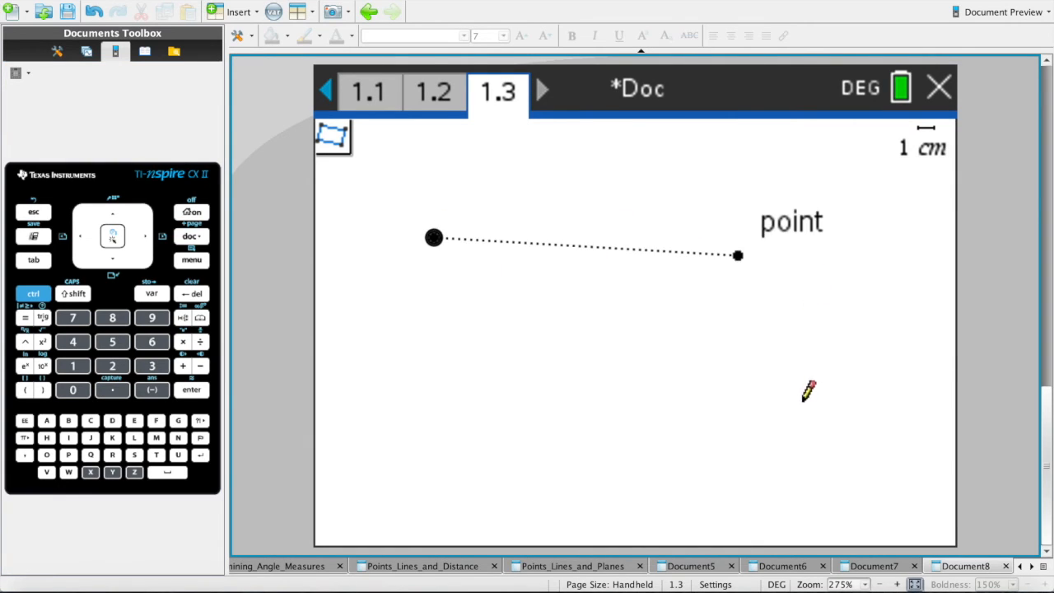
pyautogui.click(830, 237)
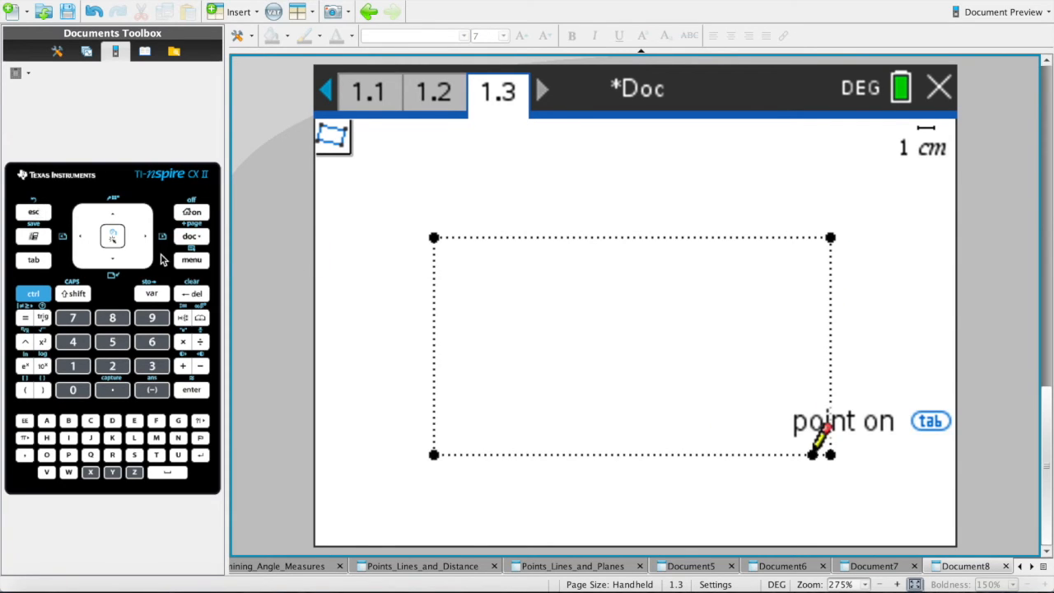
pyautogui.press('Escape')
# Draw a triangle on the rectangle's upper-right, lower-left and lower-right corners, so that its longest side forms the diagonal.
pyautogui.click(190, 261)
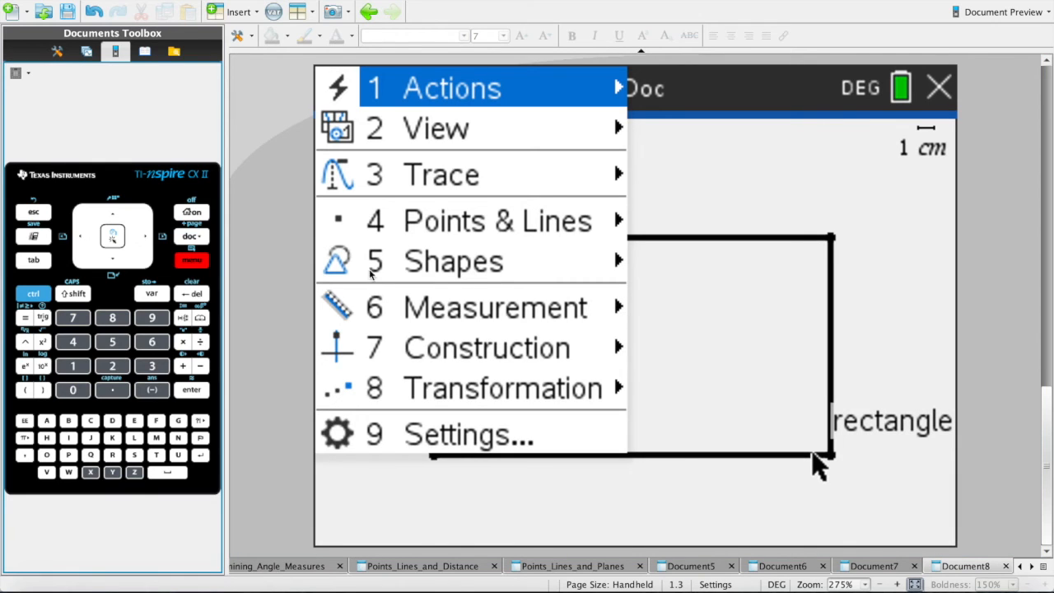
pyautogui.click(508, 265)
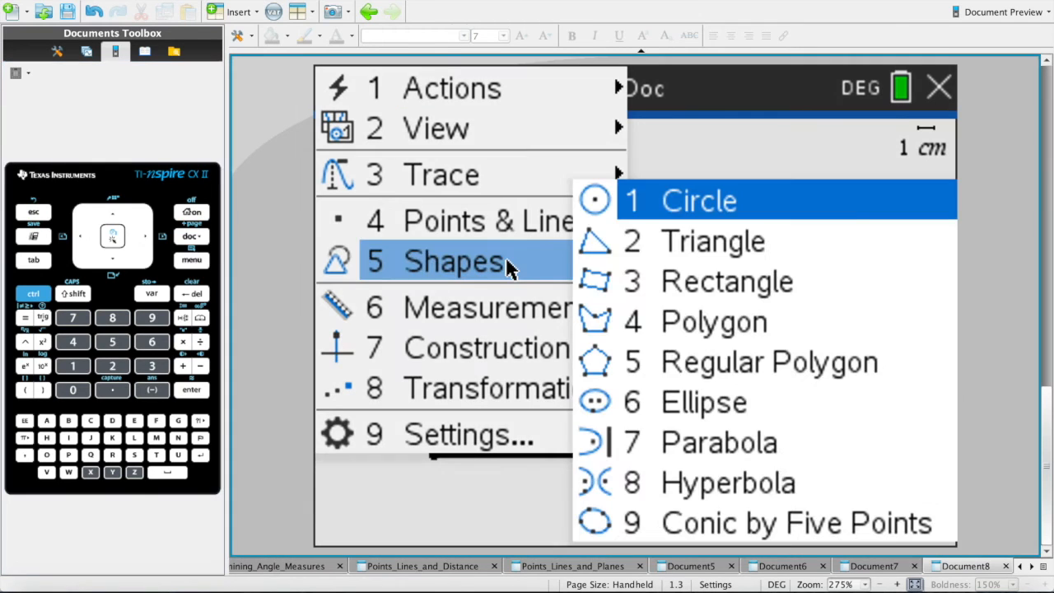
pyautogui.click(749, 240)
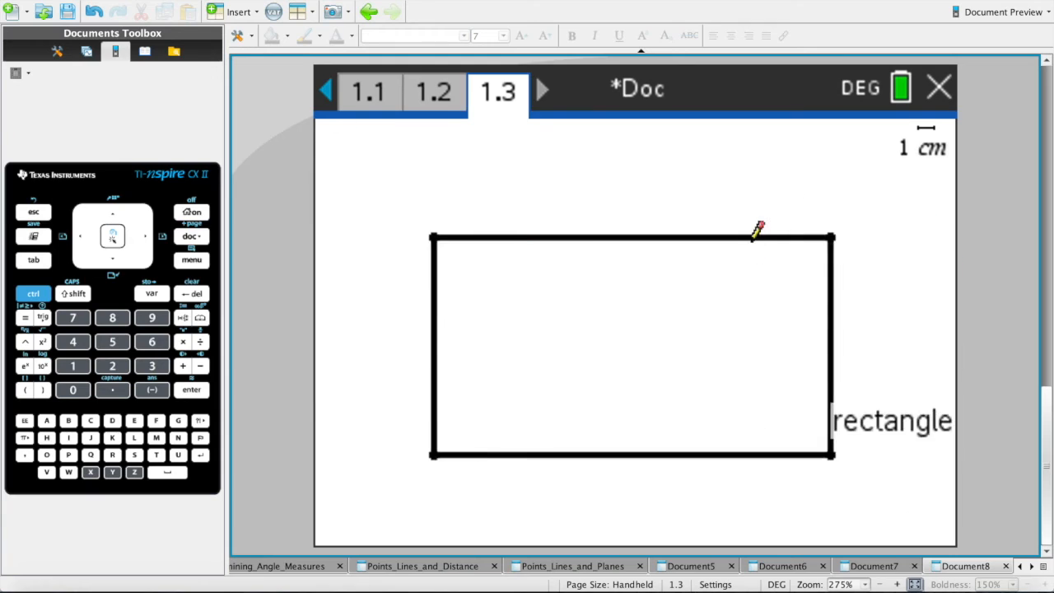
pyautogui.click(830, 239)
pyautogui.click(433, 454)
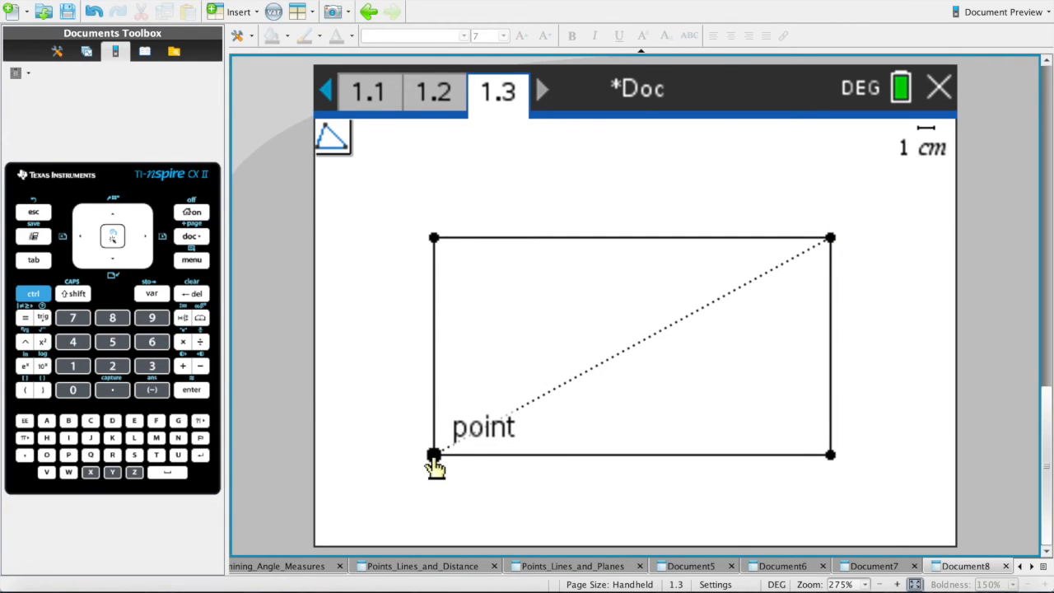
pyautogui.click(830, 455)
pyautogui.click(34, 214)
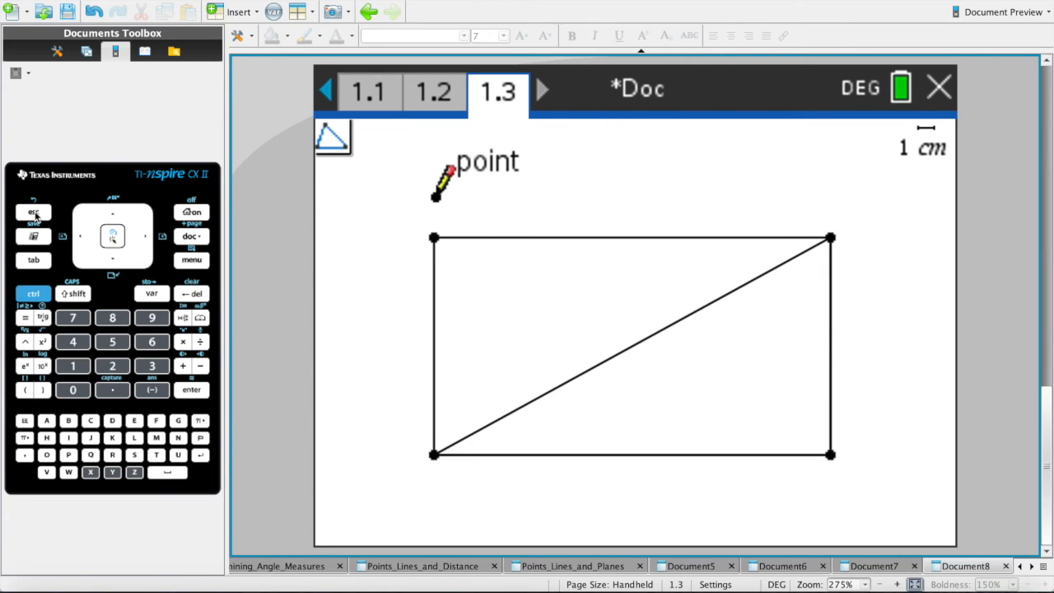
pyautogui.press('Escape')
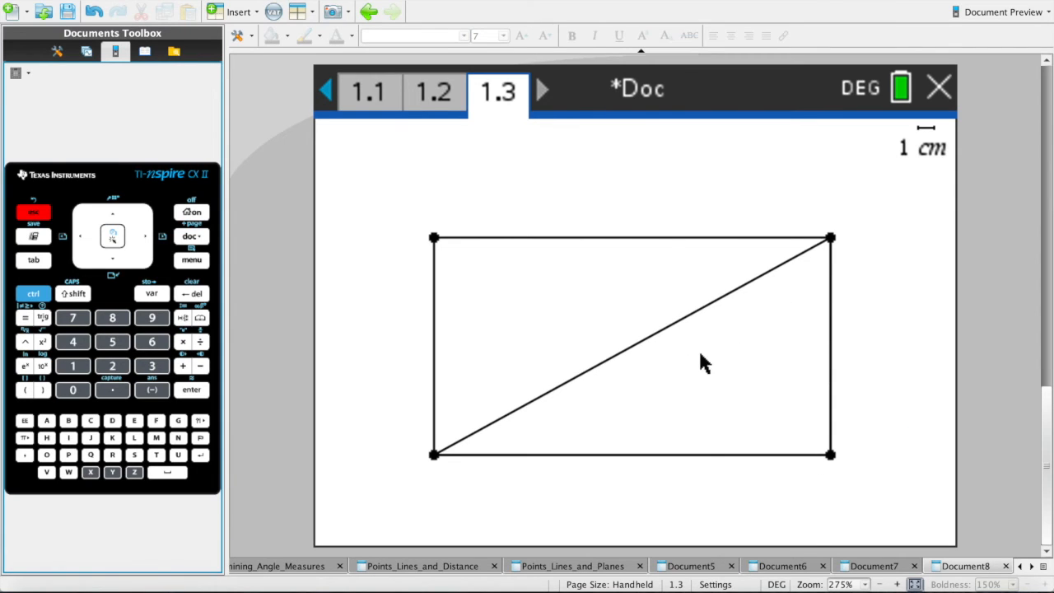
pyautogui.rightClick(506, 276)
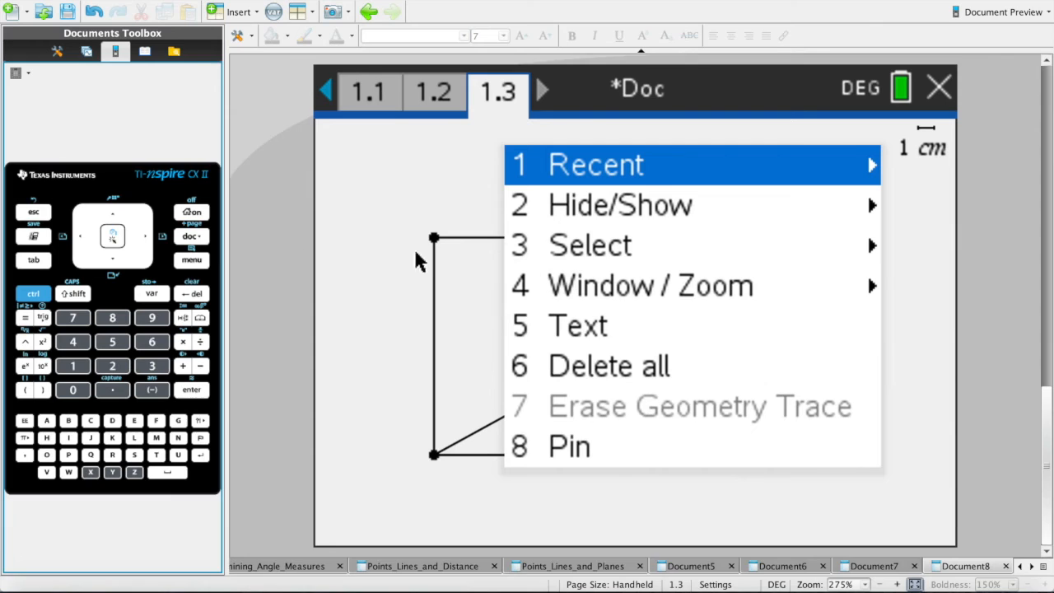
pyautogui.press('Escape')
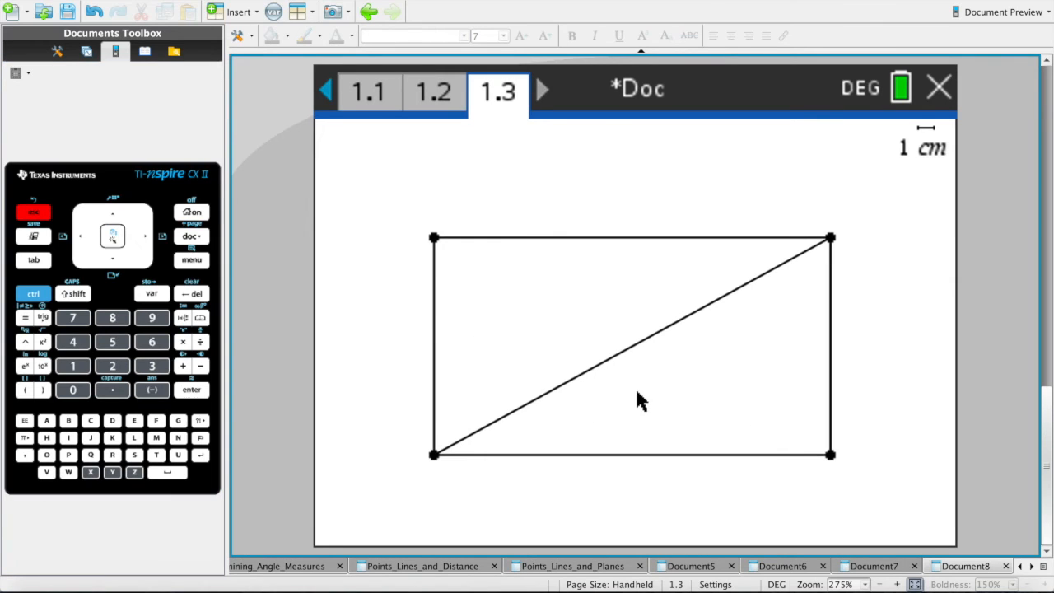
pyautogui.rightClick(519, 277)
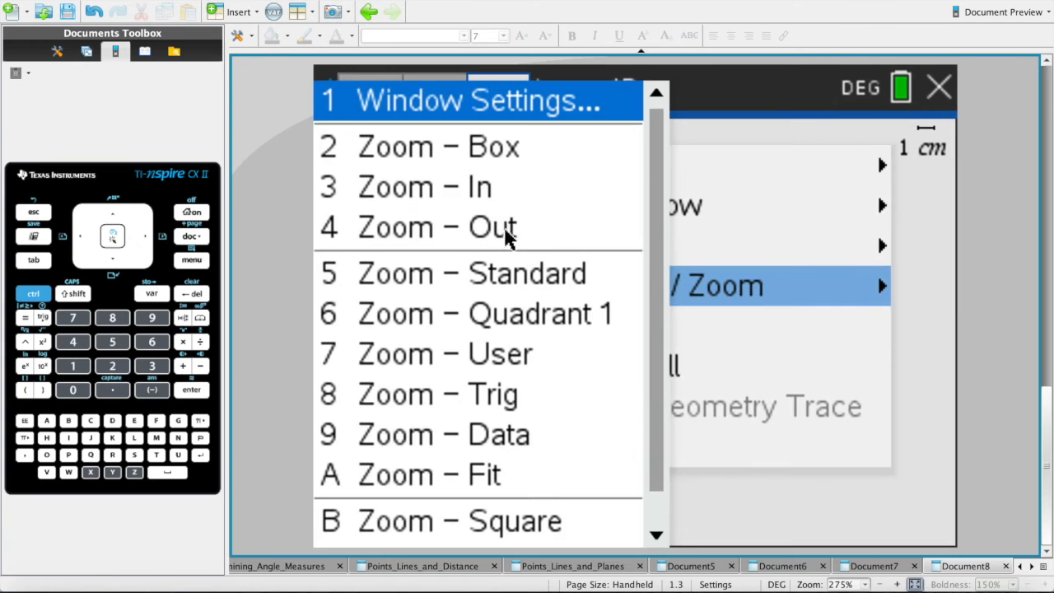
pyautogui.press('Escape')
pyautogui.moveTo(535, 245)
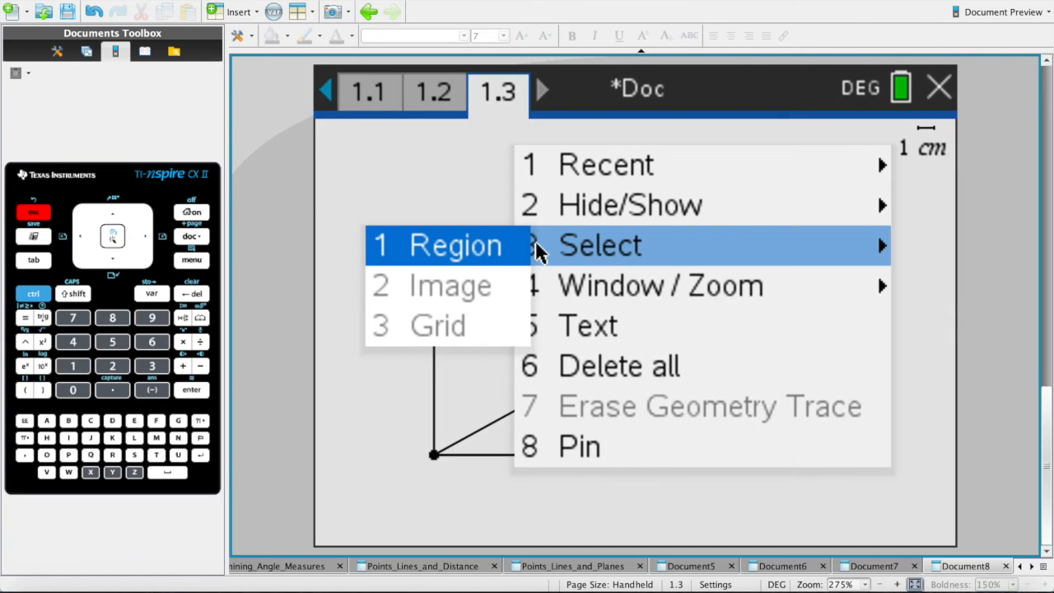
pyautogui.click(536, 245)
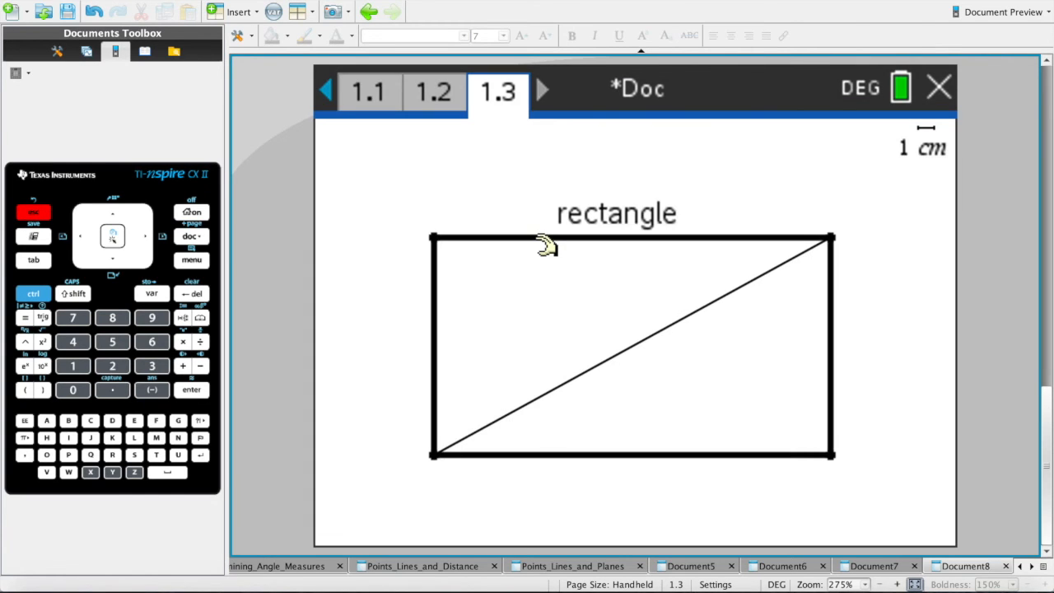
# Set the rectangle's fill color to red.
pyautogui.rightClick(550, 246)
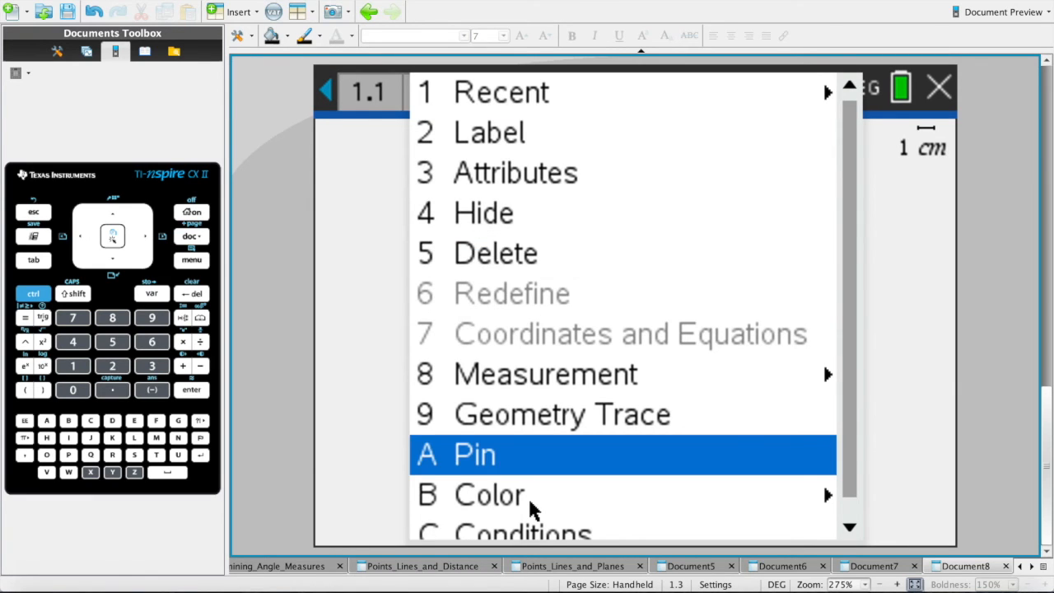
pyautogui.moveTo(530, 503)
pyautogui.click(469, 488)
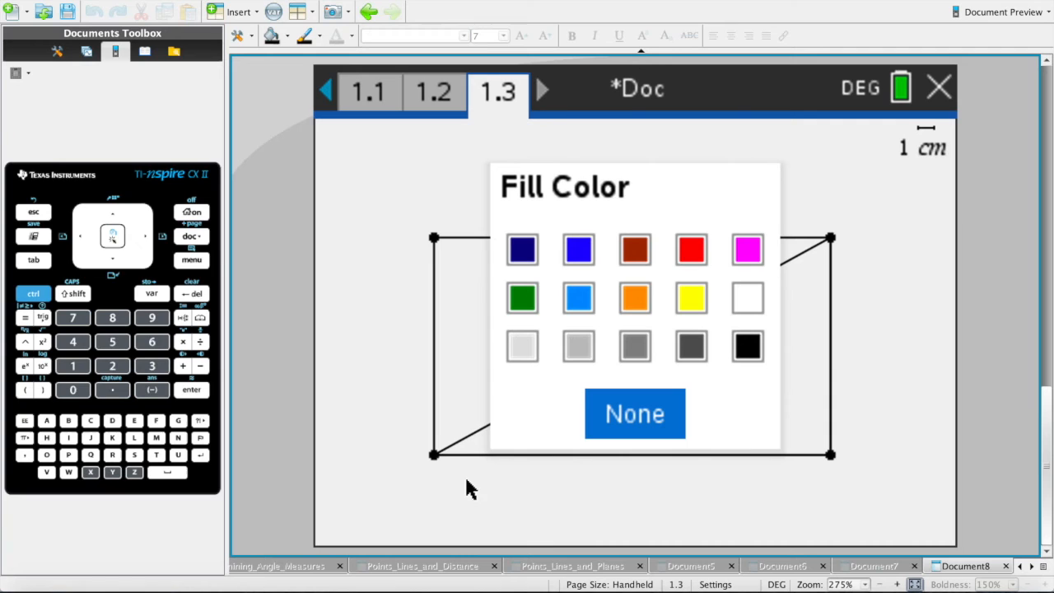
pyautogui.click(691, 253)
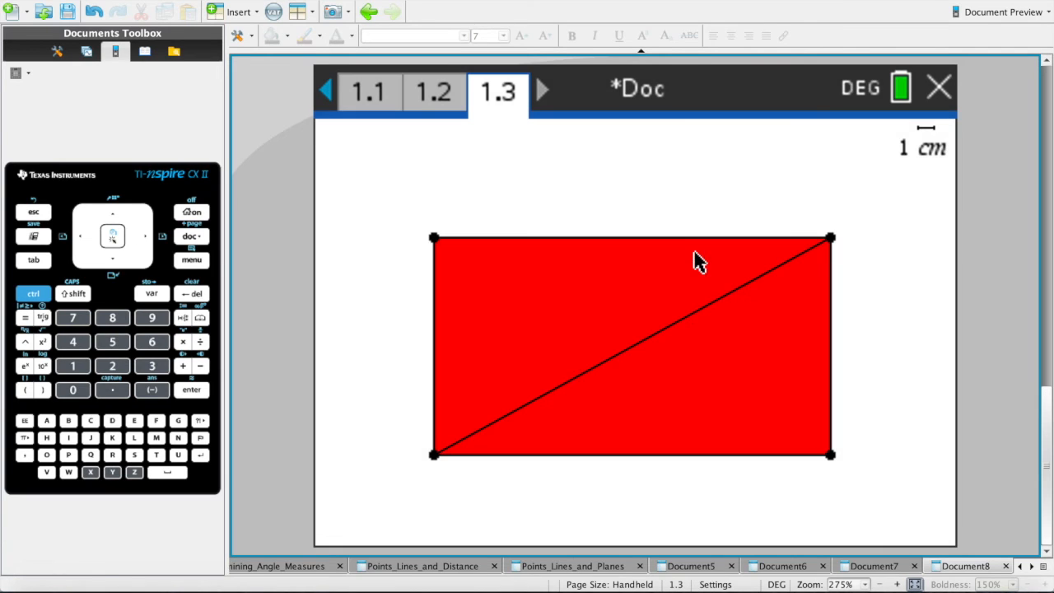
# Fill the triangle with blue and move the rectangle's upper-right corner slightly outward to widen and tilt the figure.
pyautogui.rightClick(749, 378)
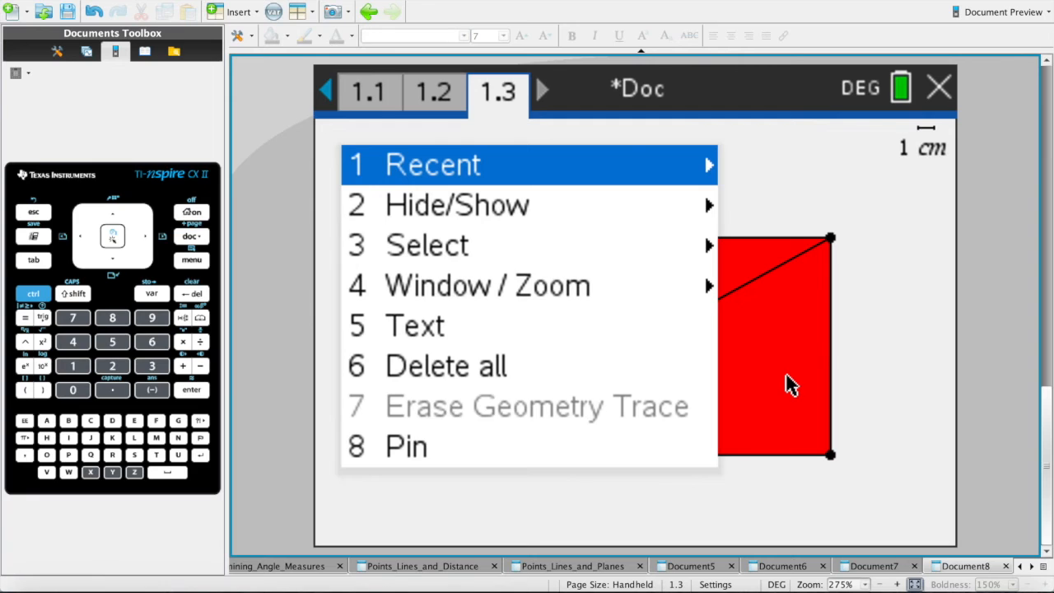
pyautogui.press('Escape')
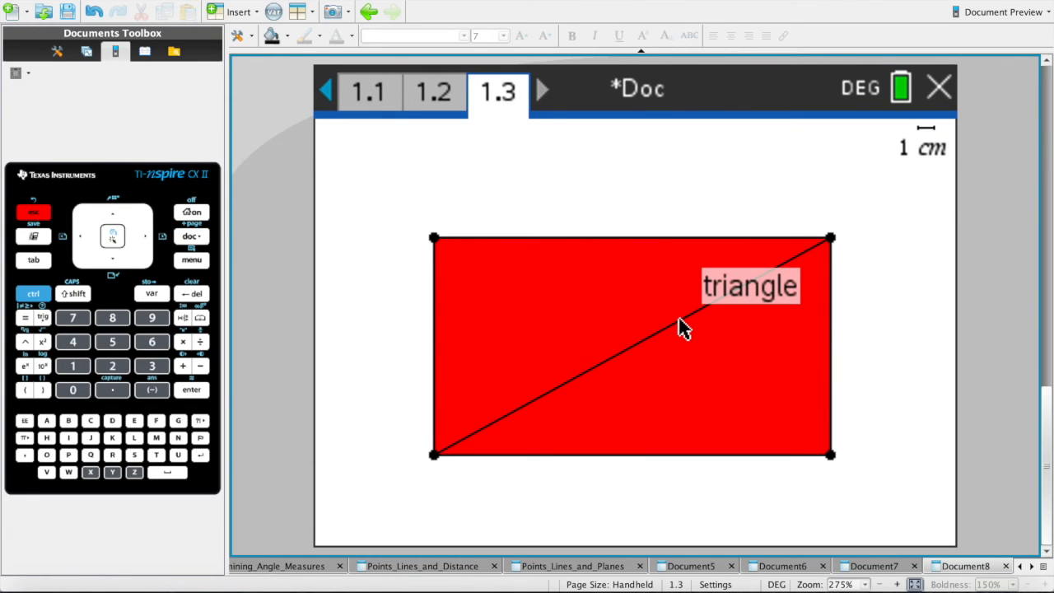
pyautogui.click(680, 322)
pyautogui.rightClick(679, 320)
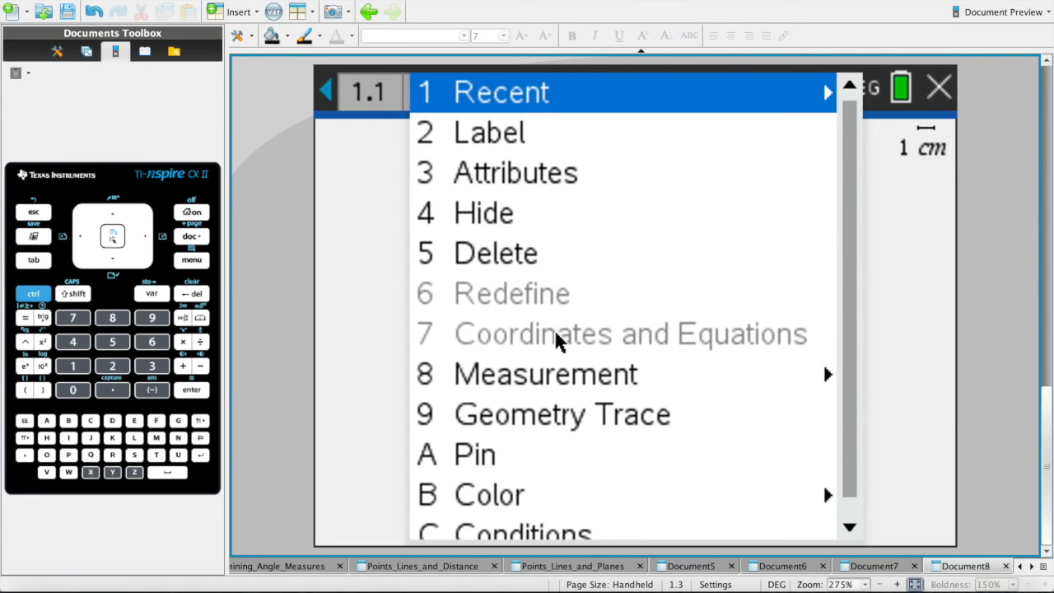
pyautogui.click(524, 494)
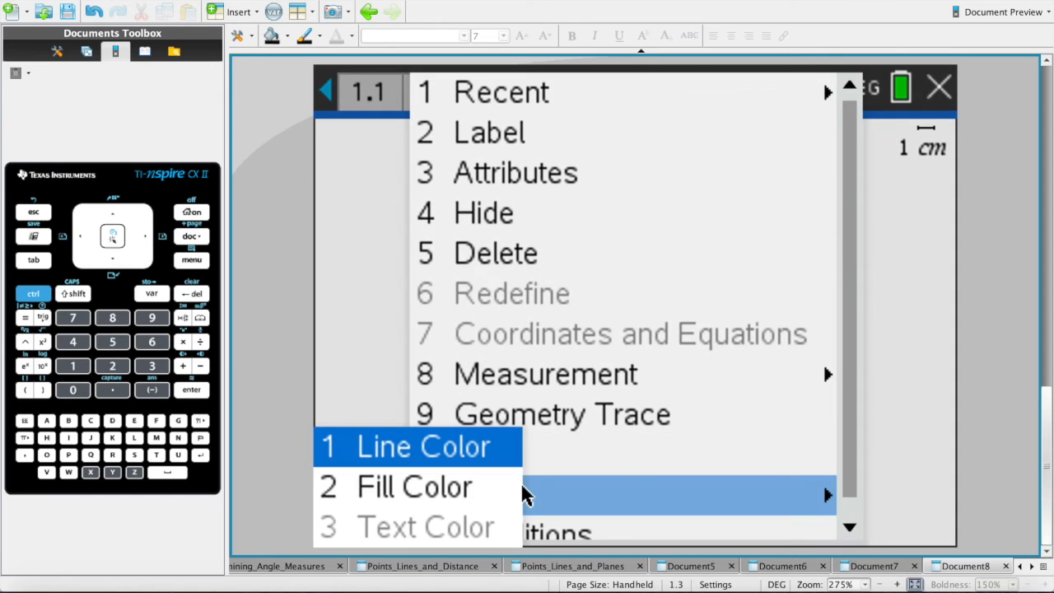
pyautogui.click(445, 487)
pyautogui.click(578, 250)
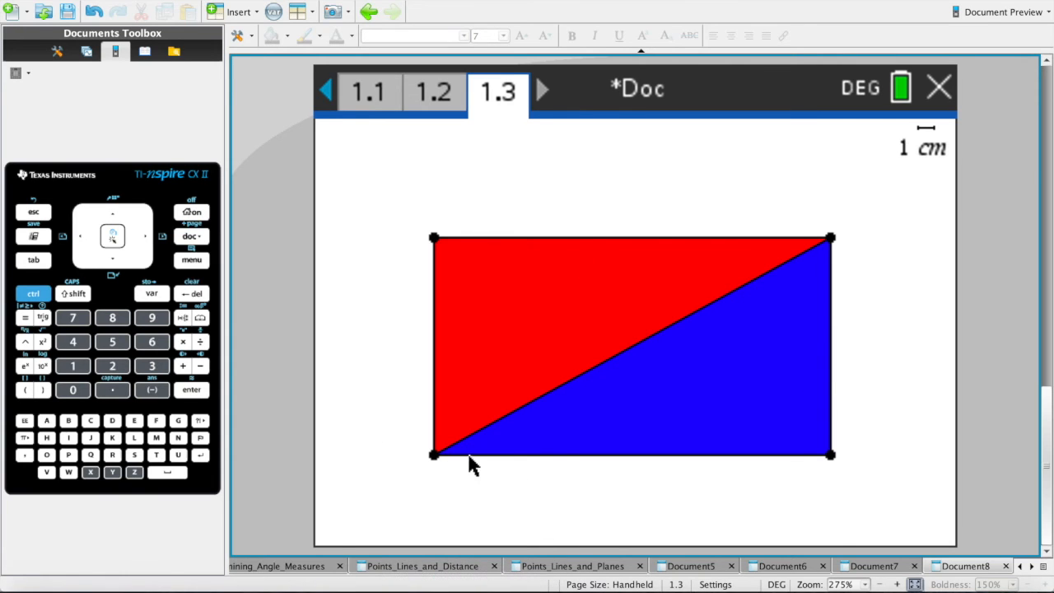
pyautogui.moveTo(832, 237); pyautogui.dragTo(870, 245)
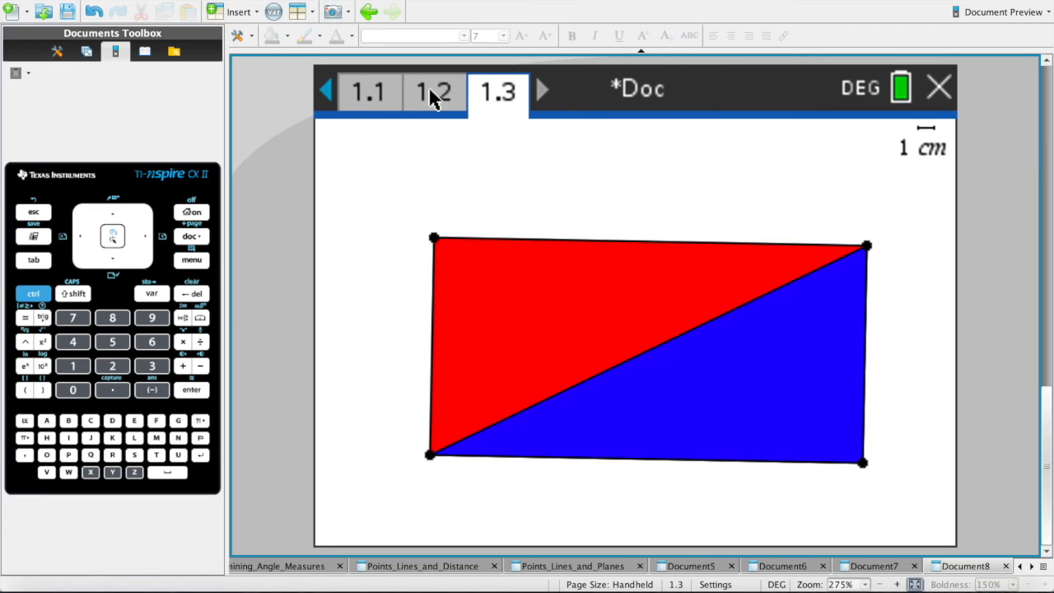
# Add a Geometry page as page 1.4 and draw a nearly vertical line through the middle of it.
pyautogui.click(205, 211)
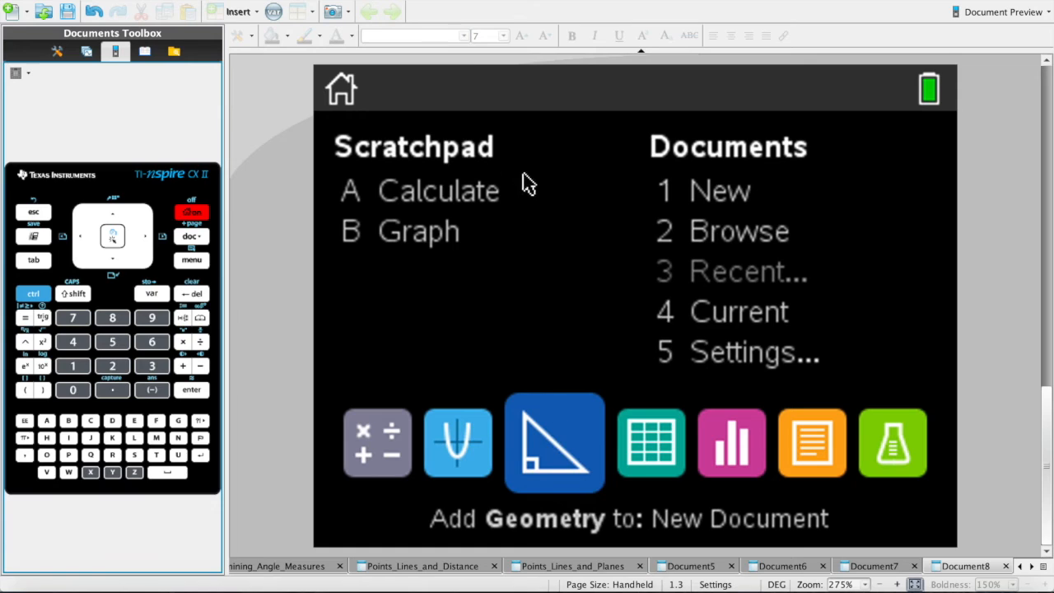
pyautogui.press('Return')
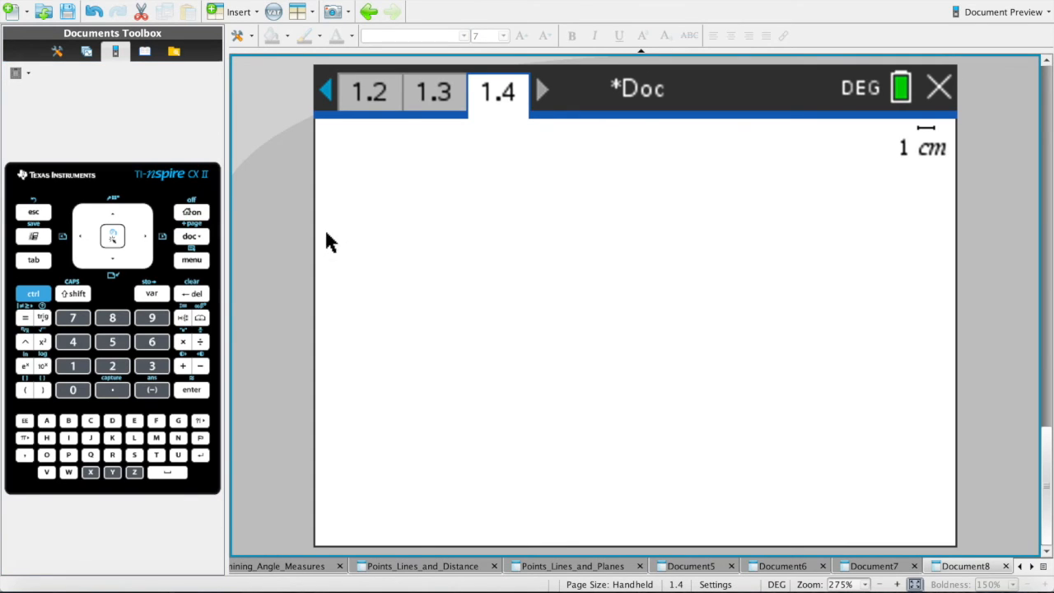
pyautogui.click(198, 260)
pyautogui.click(198, 261)
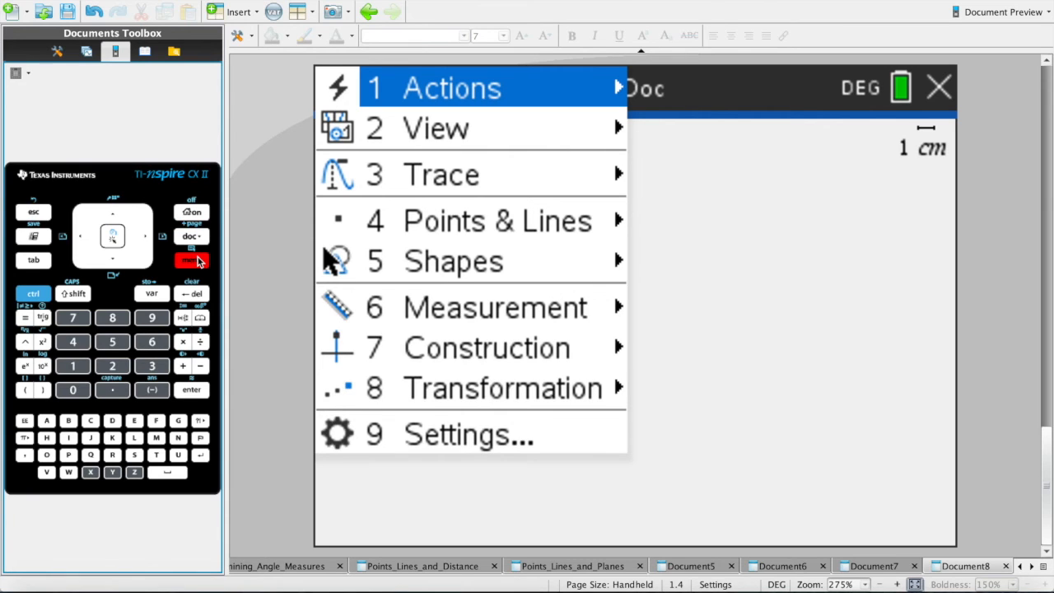
pyautogui.press('4')
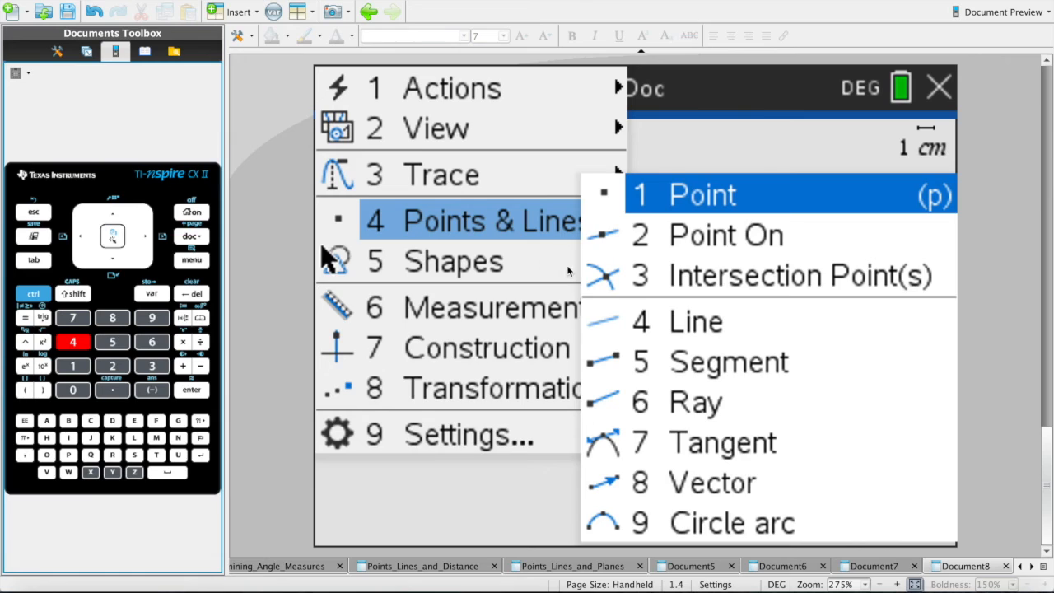
pyautogui.press('1')
pyautogui.click(630, 442)
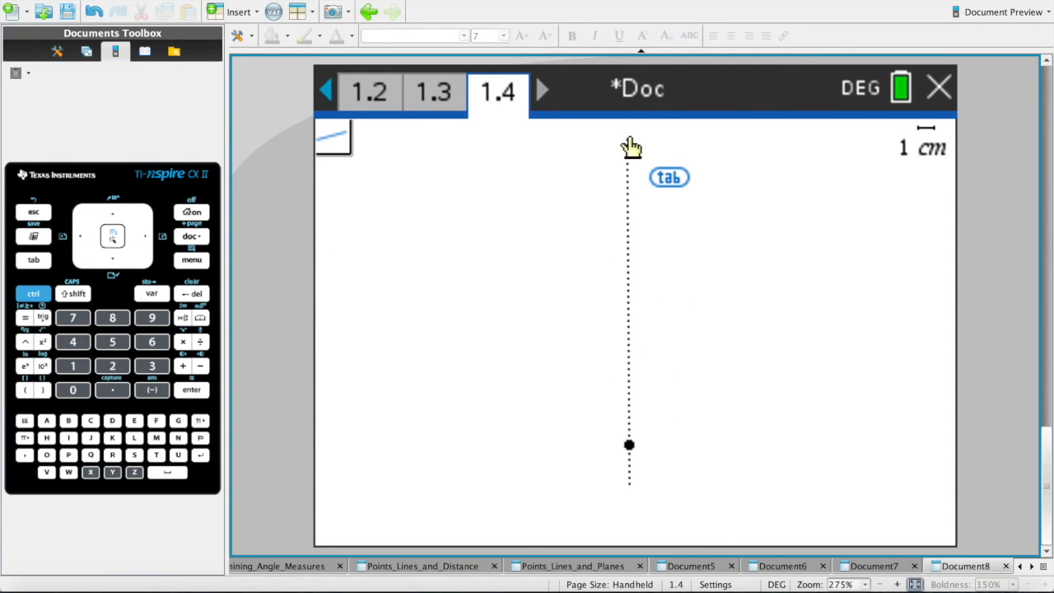
pyautogui.click(631, 142)
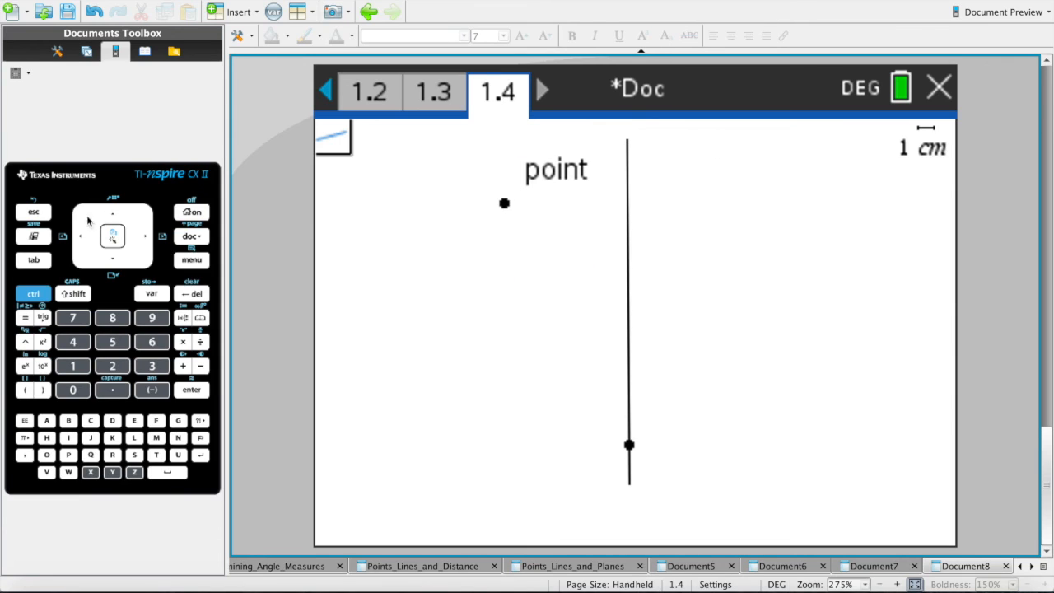
pyautogui.press('Escape')
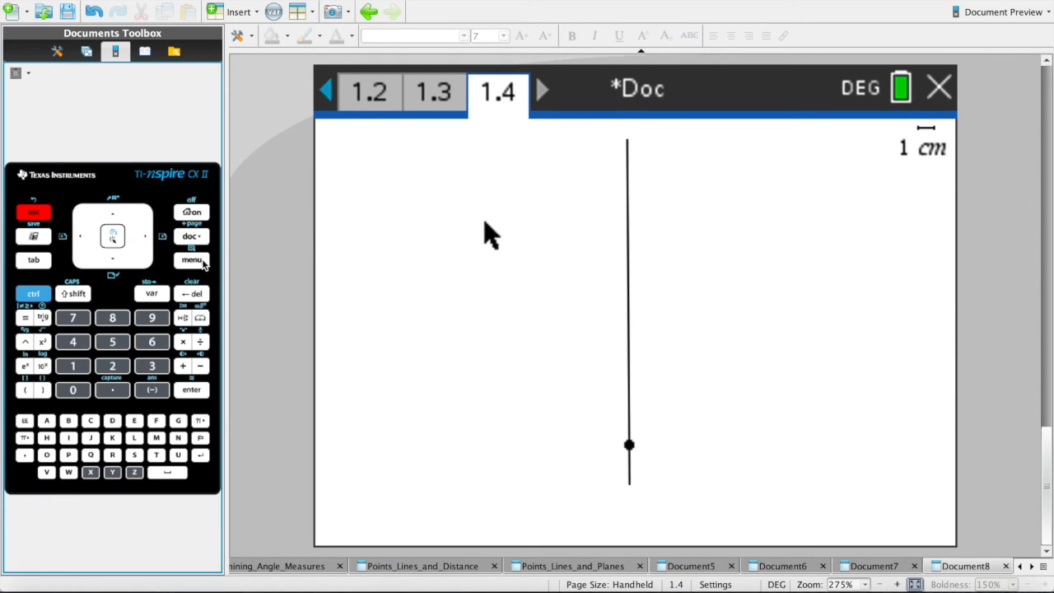
# Draw a tall, narrow triangle on the right side of the vertical line with the Triangle tool.
pyautogui.click(203, 261)
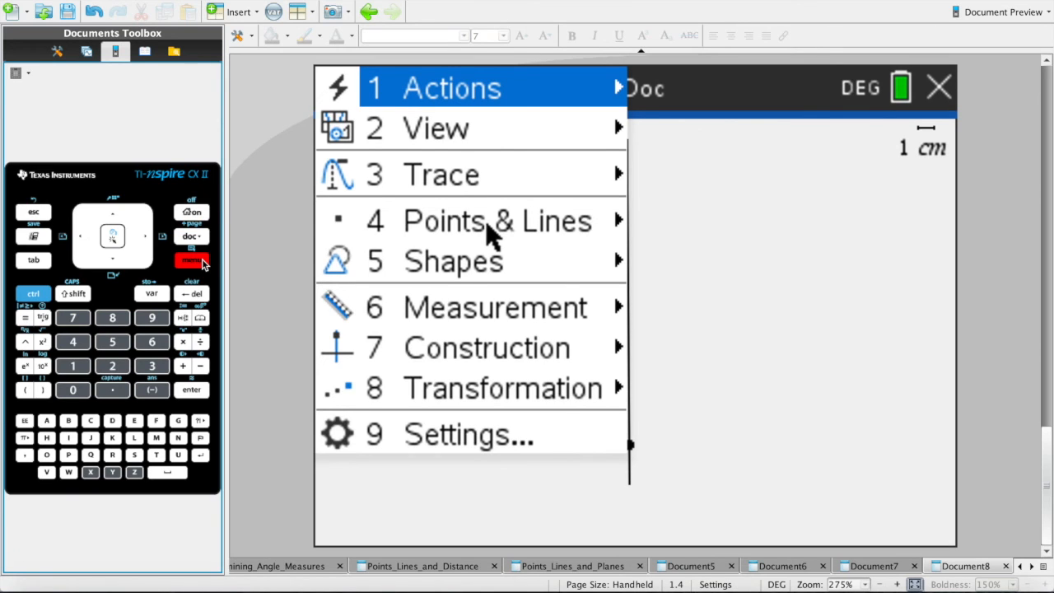
pyautogui.press('5')
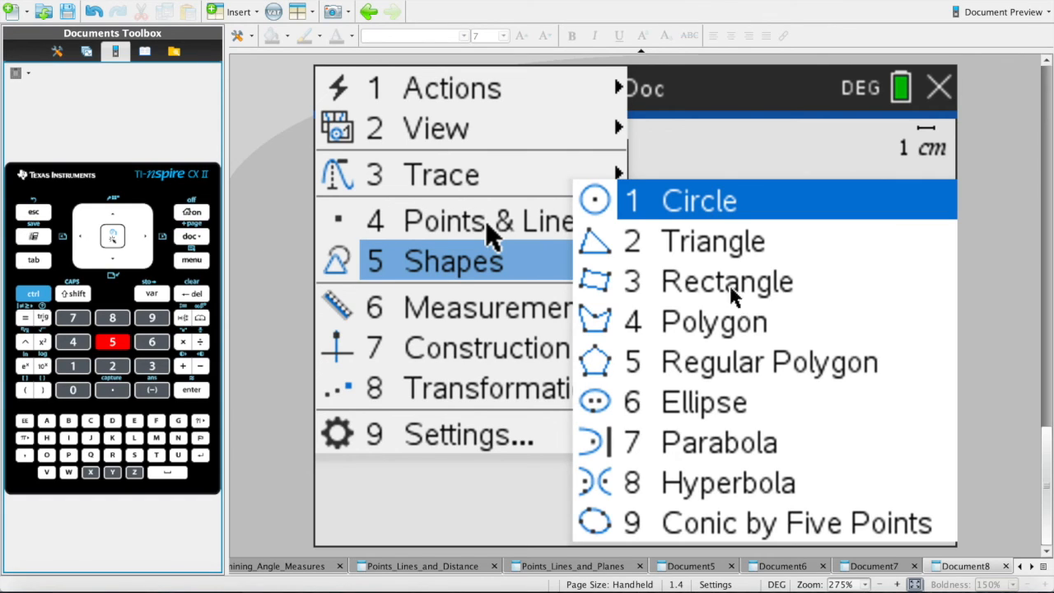
pyautogui.press('2')
pyautogui.click(689, 381)
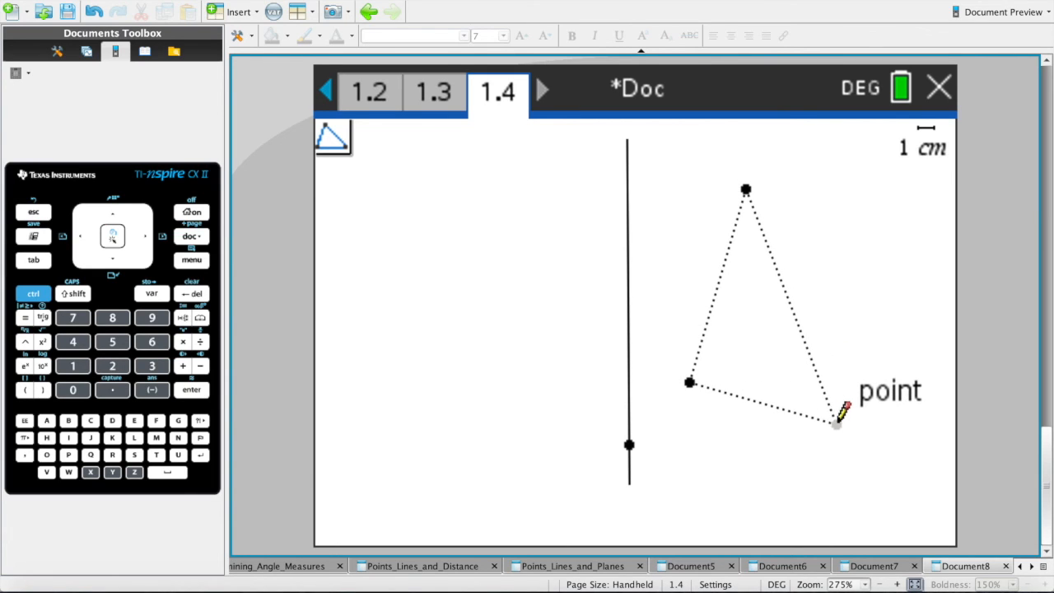
pyautogui.click(836, 425)
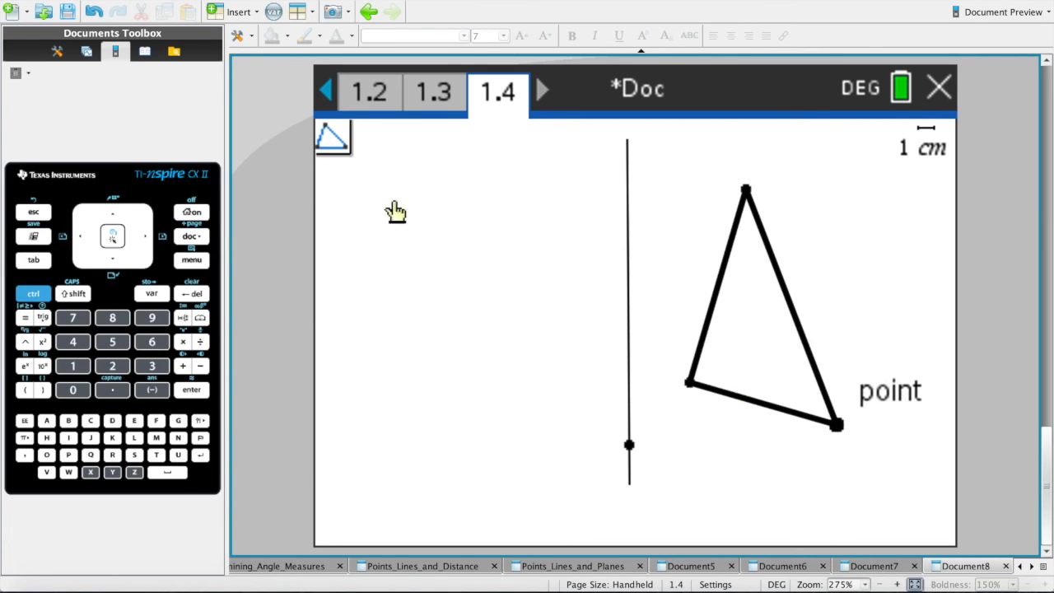
pyautogui.click(34, 212)
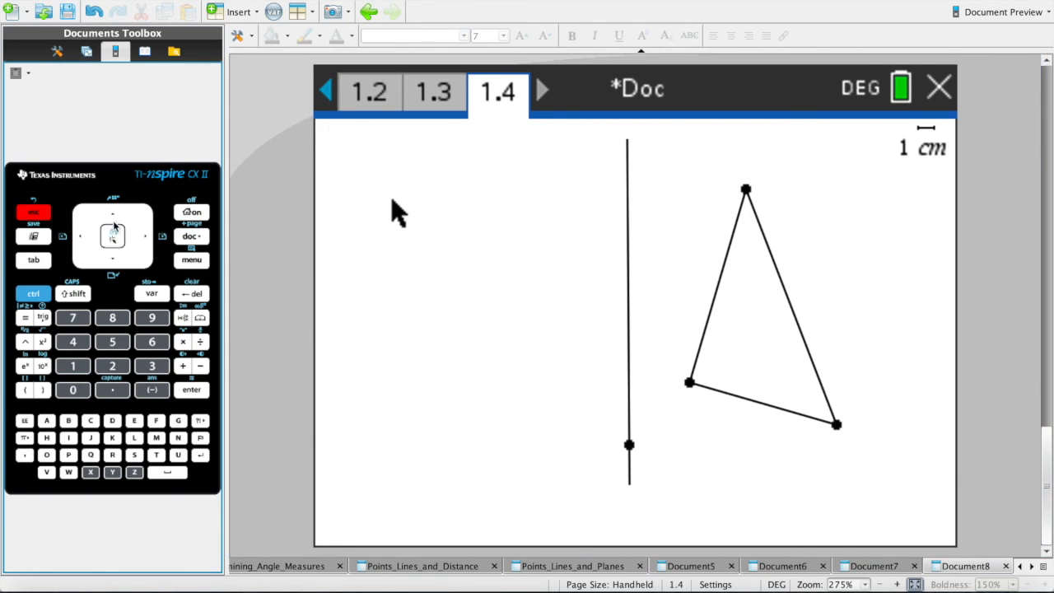
# Reflect the triangle across the vertical line with the Reflection tool.
pyautogui.click(195, 261)
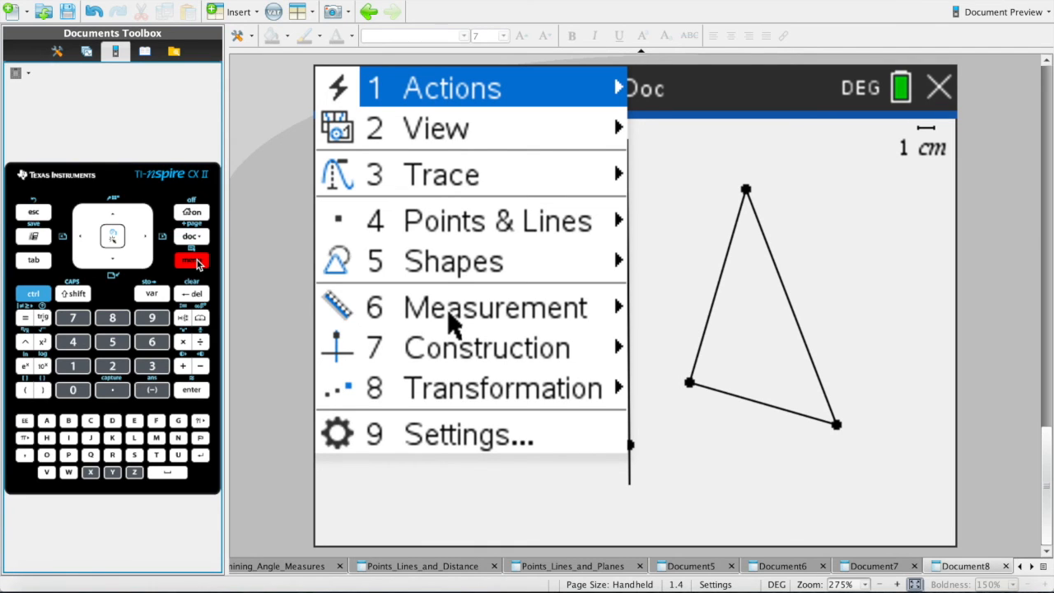
pyautogui.press('8')
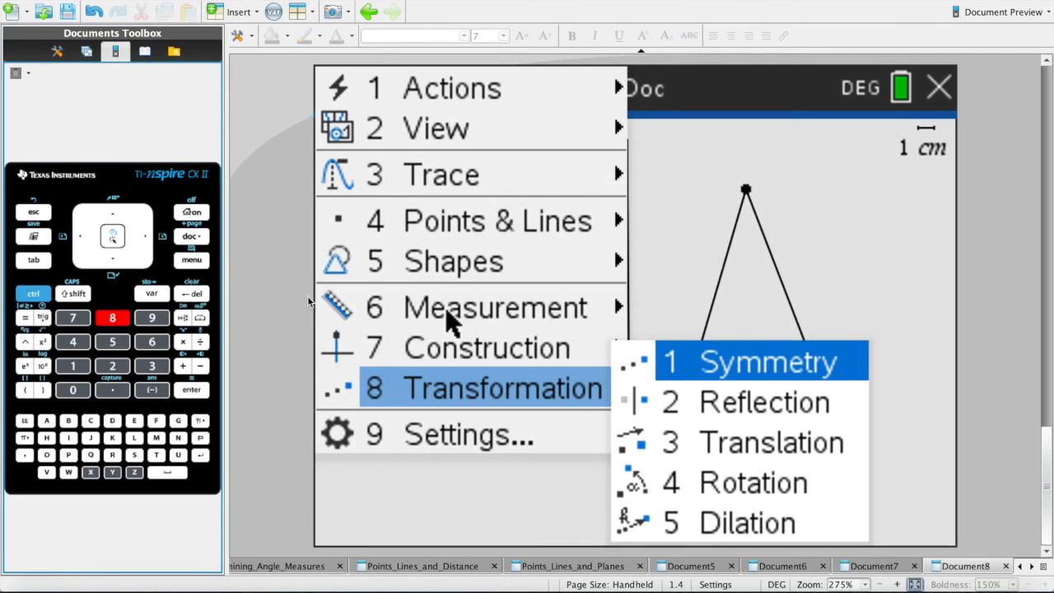
pyautogui.click(790, 400)
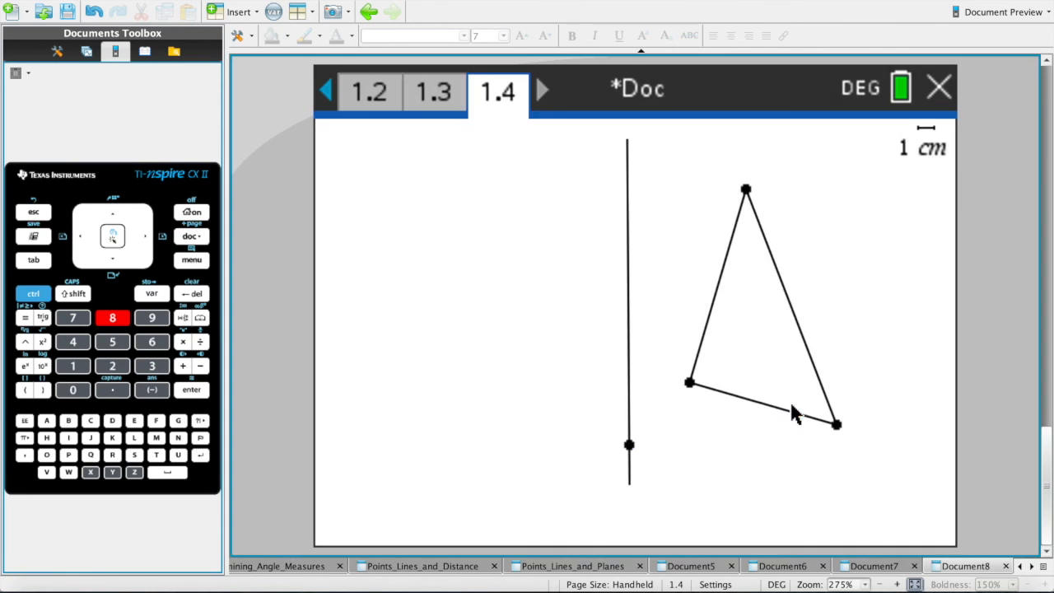
pyautogui.click(699, 350)
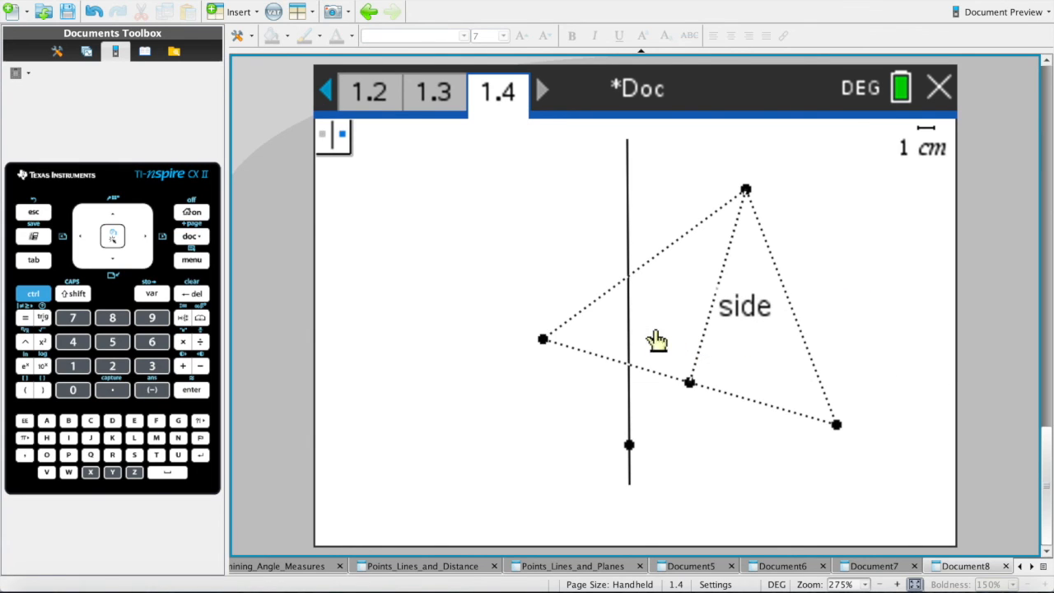
pyautogui.click(629, 223)
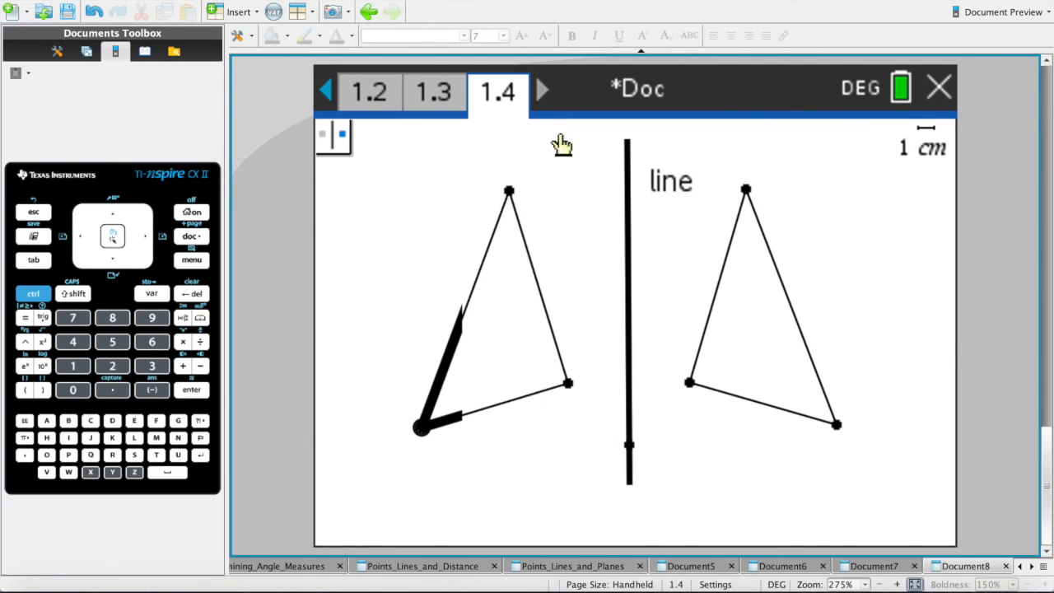
pyautogui.click(31, 212)
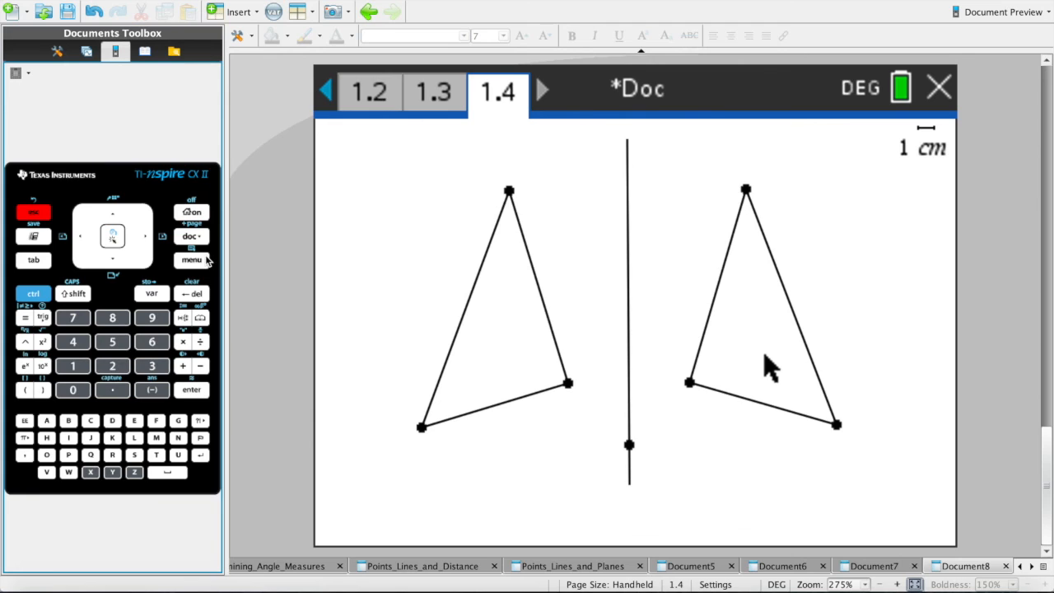
# Try the Rotation tool with a point below the original triangle, and move that triangle's top vertex slightly away from the line.
pyautogui.click(206, 260)
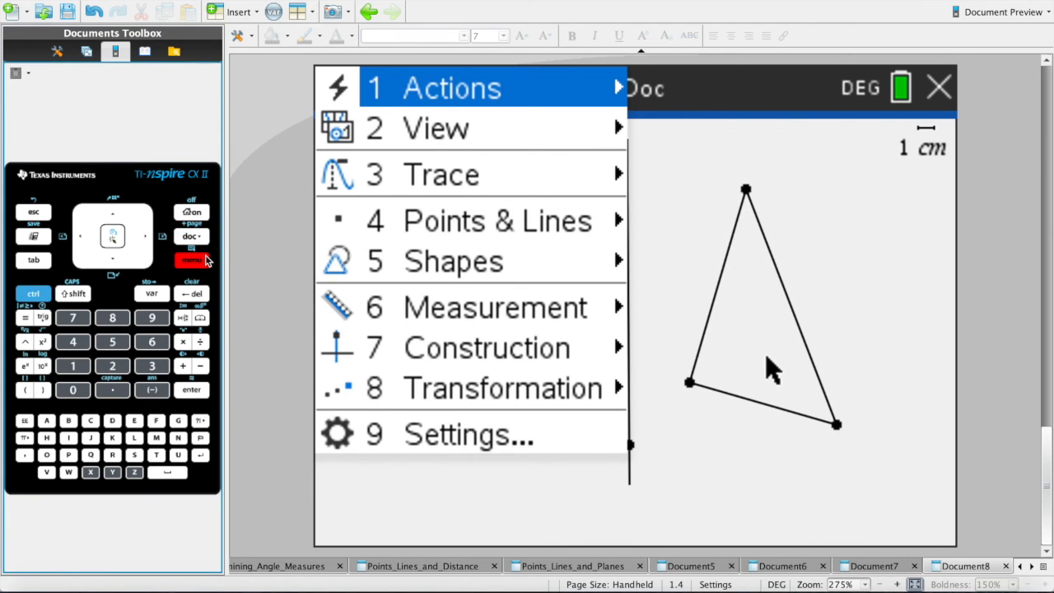
pyautogui.press('8')
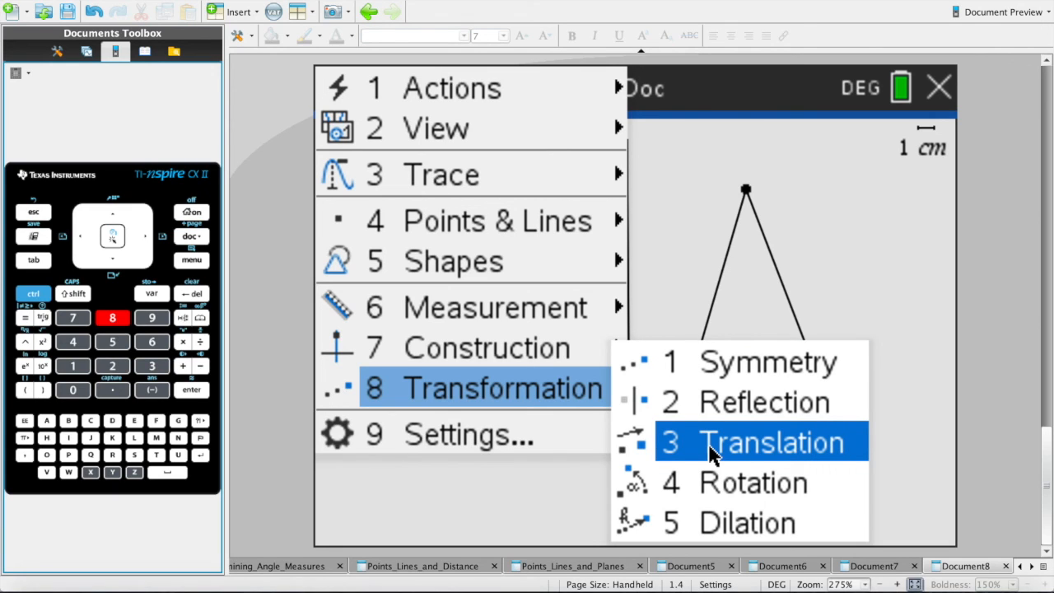
pyautogui.click(722, 491)
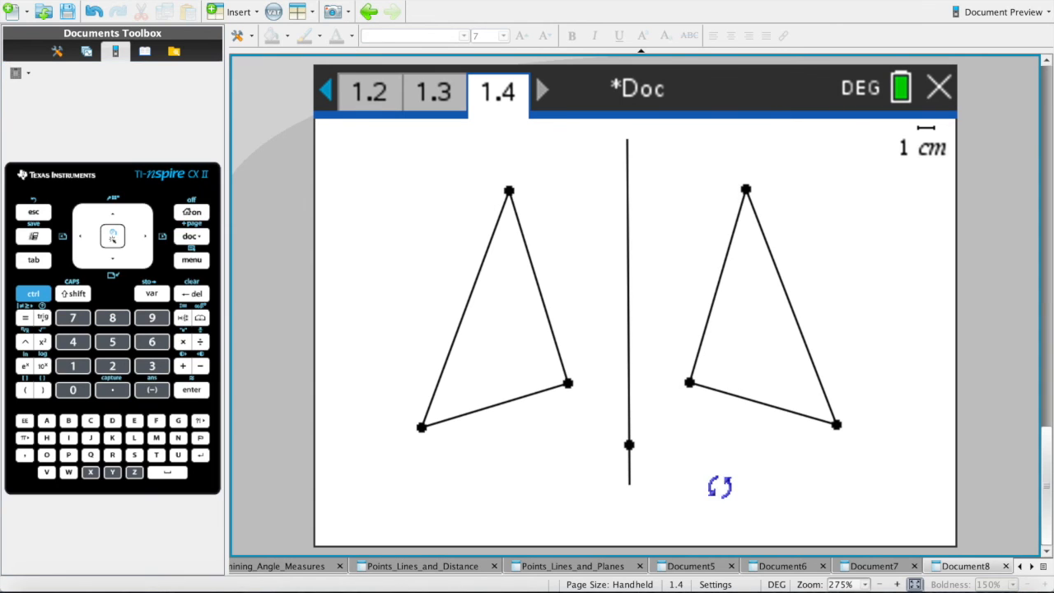
pyautogui.click(723, 283)
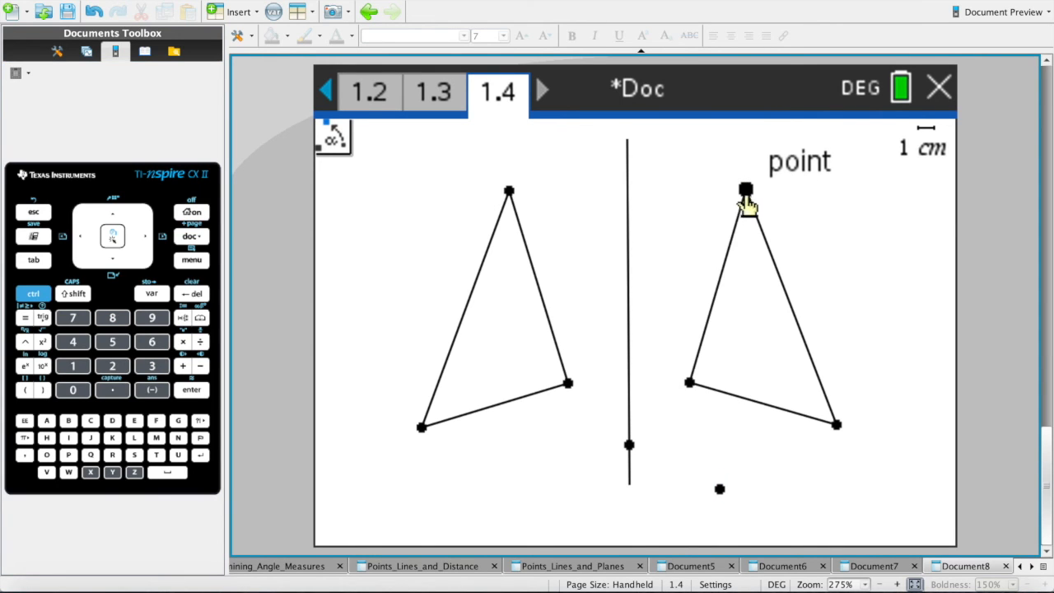
pyautogui.moveTo(657, 278); pyautogui.dragTo(655, 280)
pyautogui.moveTo(666, 385); pyautogui.dragTo(770, 201)
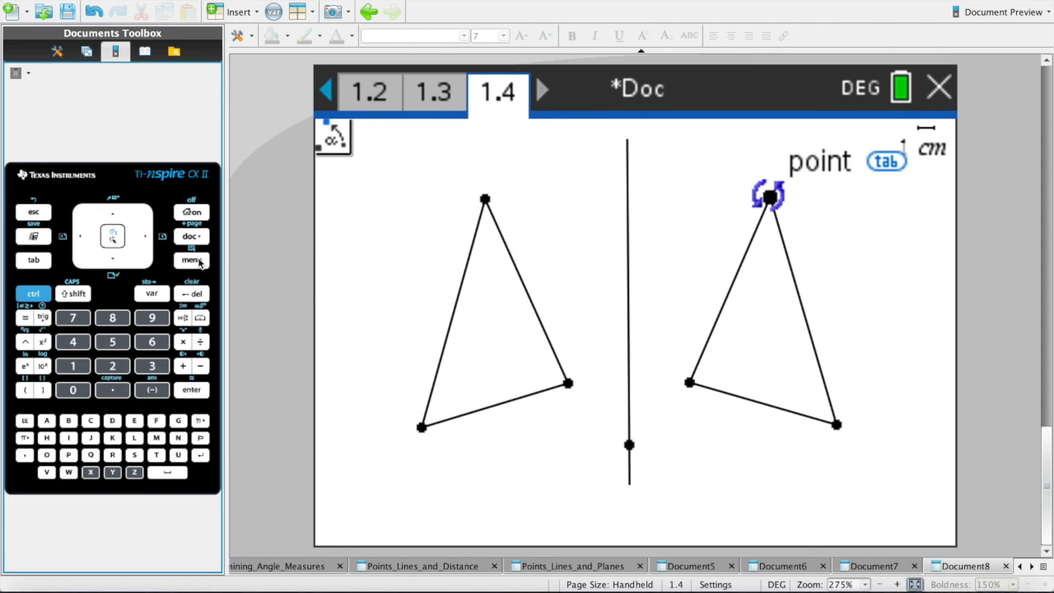
pyautogui.click(199, 261)
pyautogui.press('8')
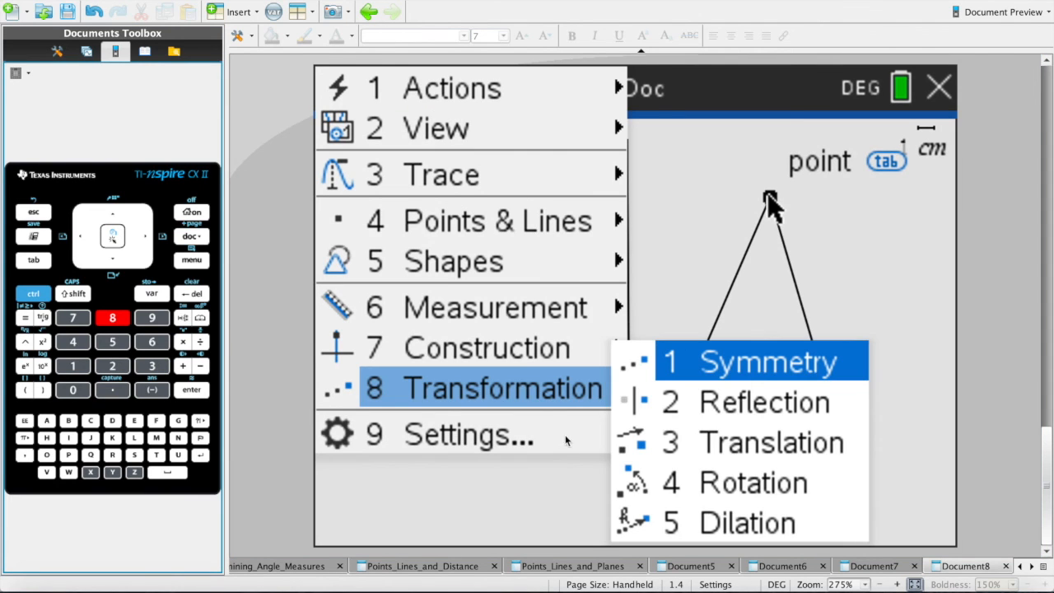
pyautogui.press('Down')
pyautogui.press('Down')
pyautogui.press('Down')
pyautogui.press('Down')
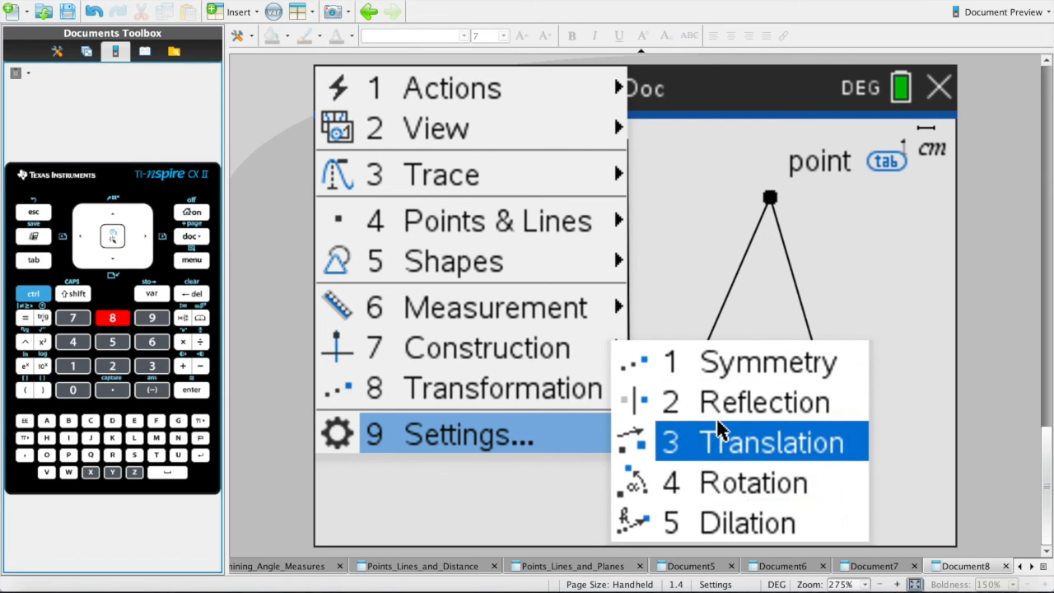
pyautogui.press('Escape')
pyautogui.press('Escape')
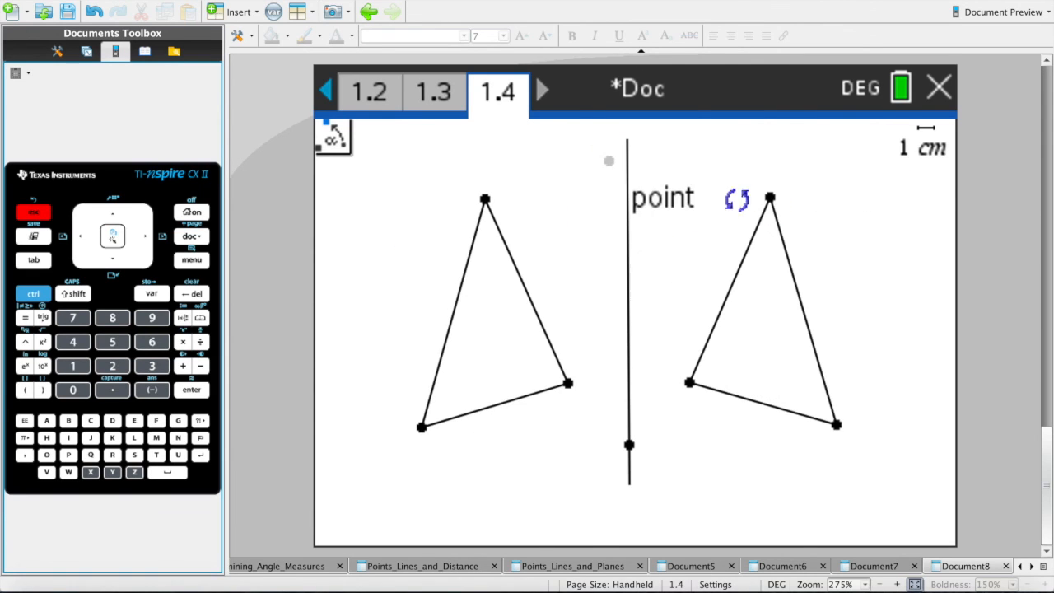
pyautogui.press('Escape')
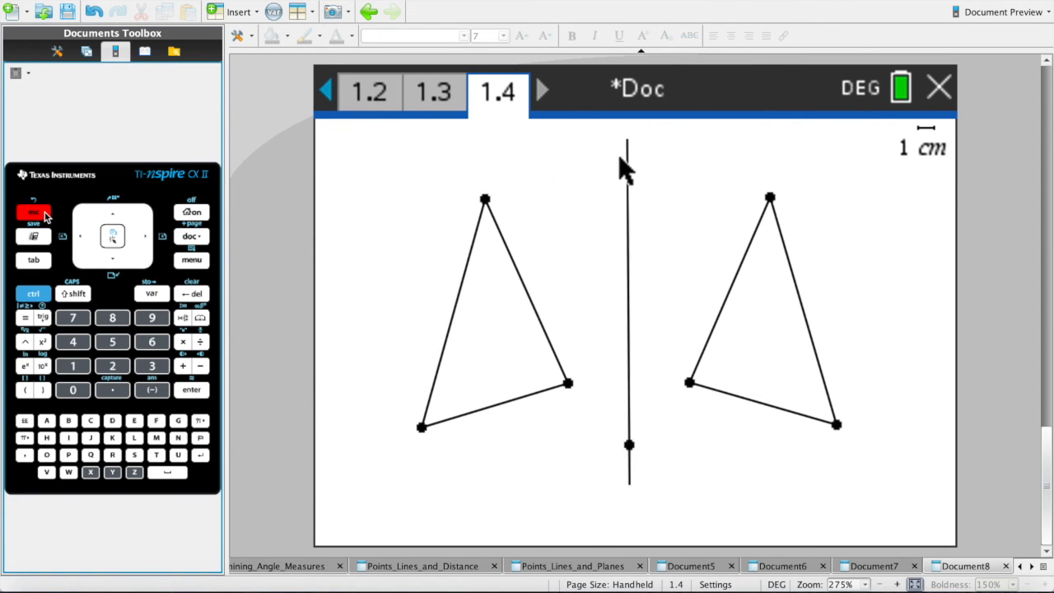
pyautogui.click(627, 156)
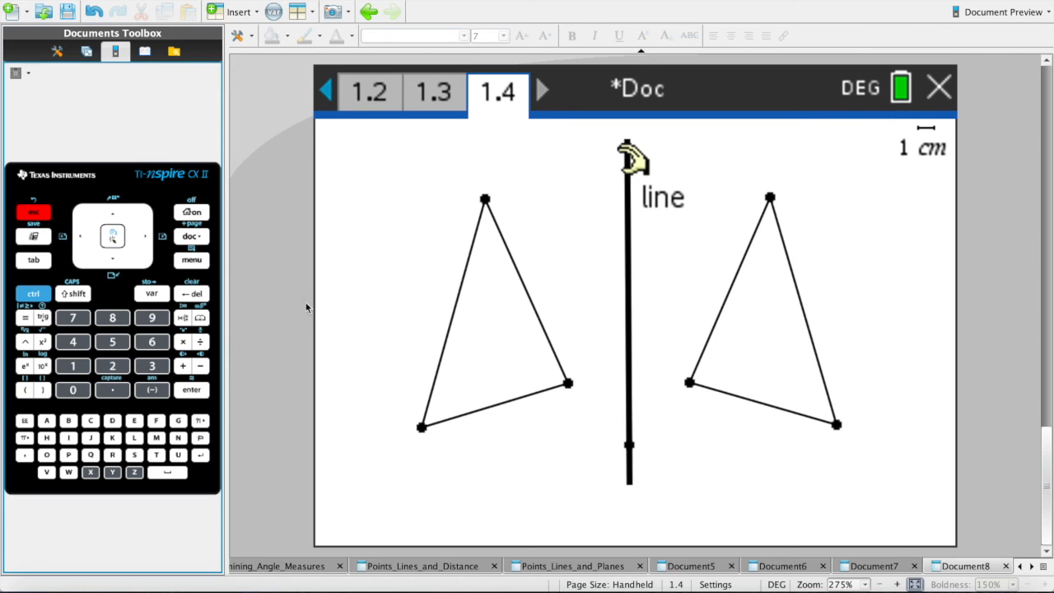
# View page 1.4 of Determining_Angle_Measures, the Points_Lines_and_Distance document, and pages 1.3 and 2.1 of Points_Lines_and_Planes.
pyautogui.click(297, 566)
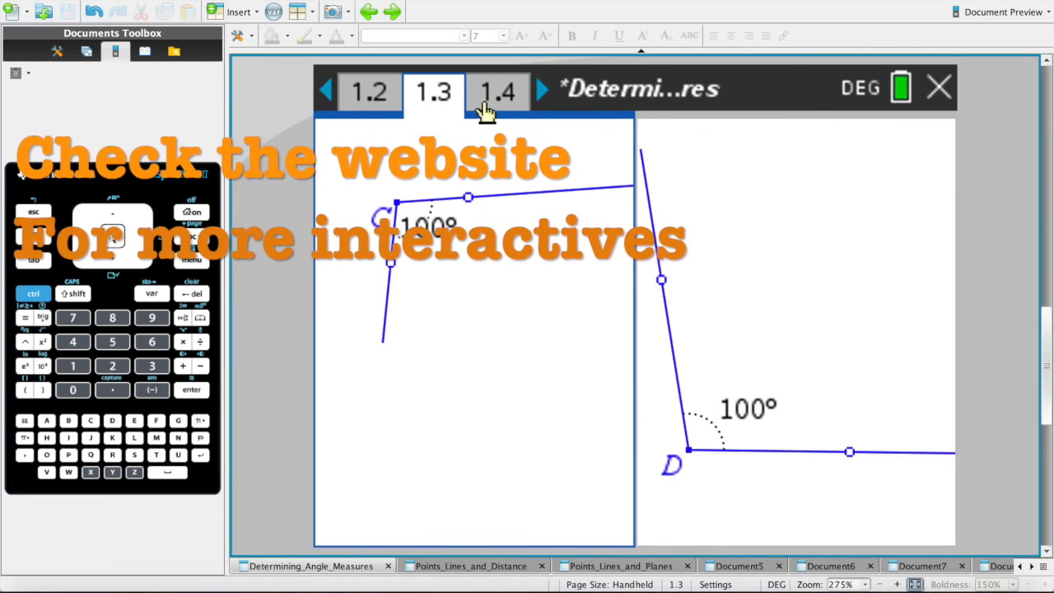
pyautogui.click(509, 108)
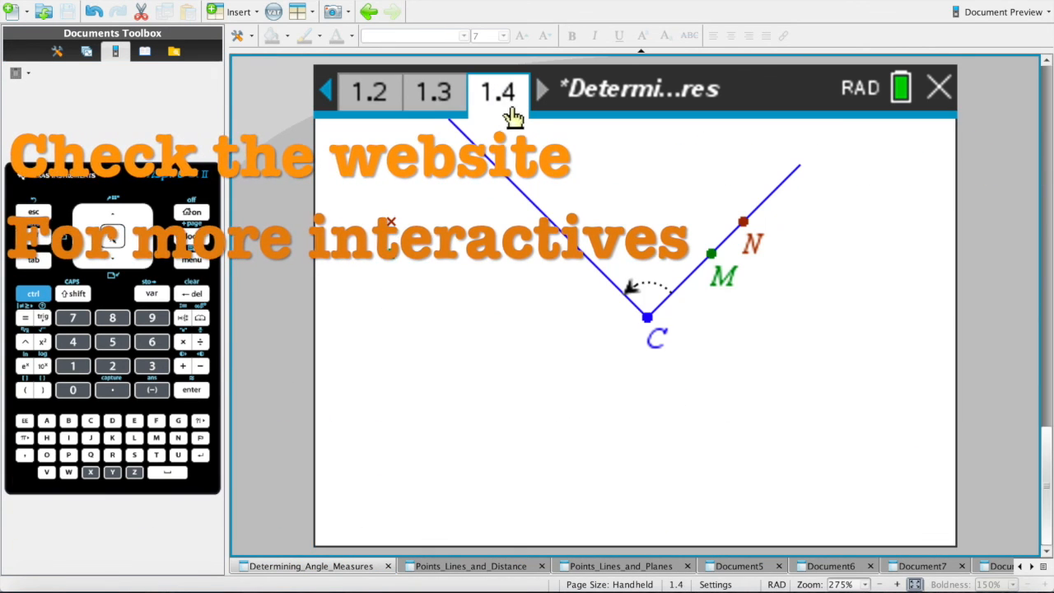
pyautogui.click(486, 566)
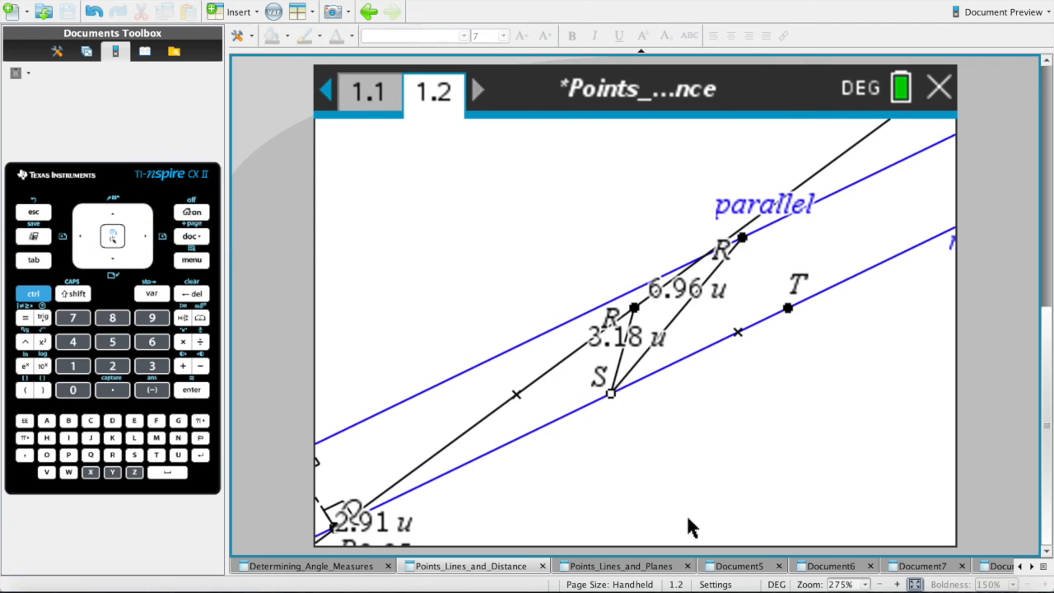
pyautogui.click(621, 567)
pyautogui.click(460, 90)
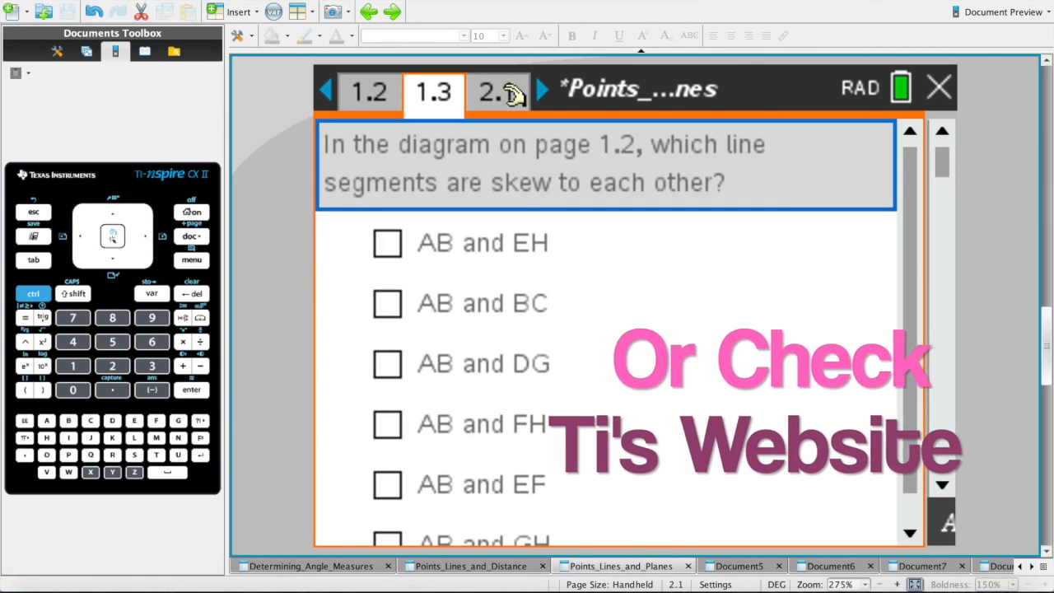
pyautogui.click(496, 92)
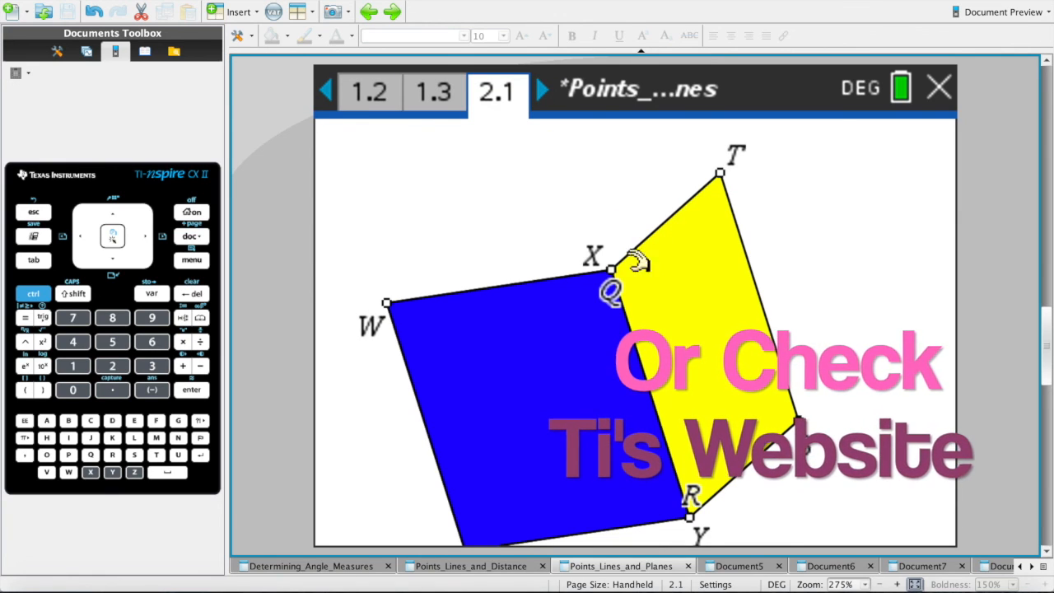